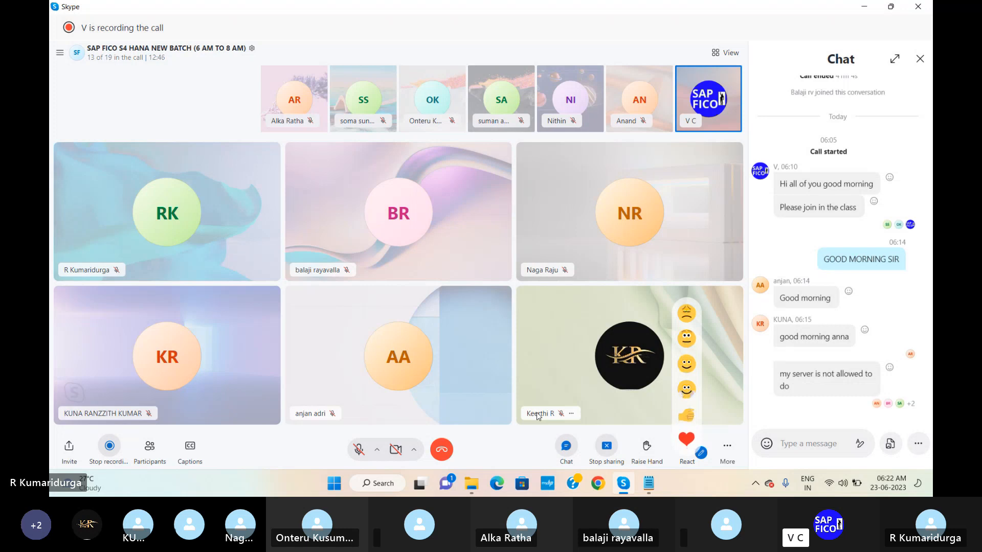
Step: Switch to the Notepad notes and start item 10 below the last line with "10. USING TRANSACTION CODE :"
click(649, 488)
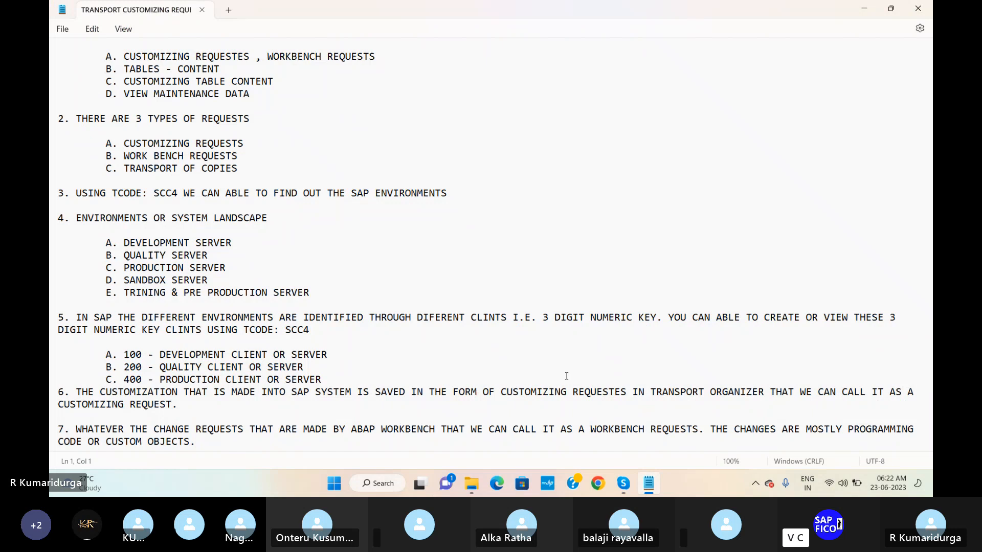
click(216, 437)
key(Down)
key(Down)
key(Down)
key(Down)
key(Down)
key(Down)
key(Down)
key(Down)
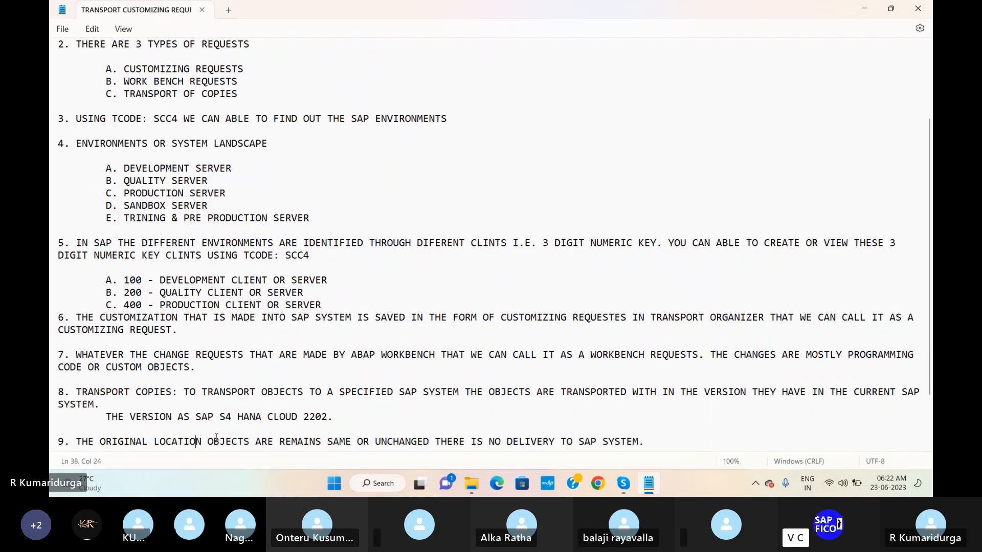
key(Down)
key(Down)
key(Down)
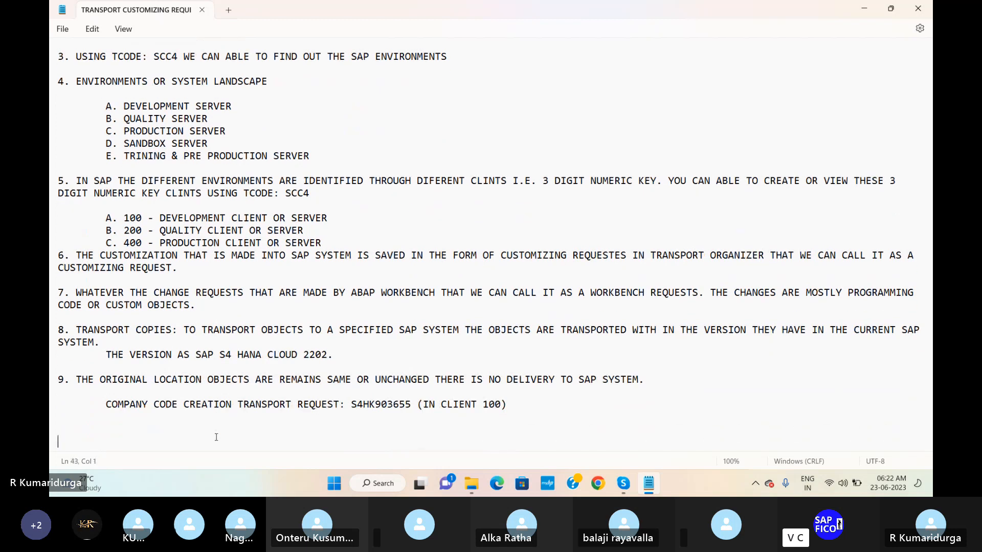
key(BackSpace)
text(10)
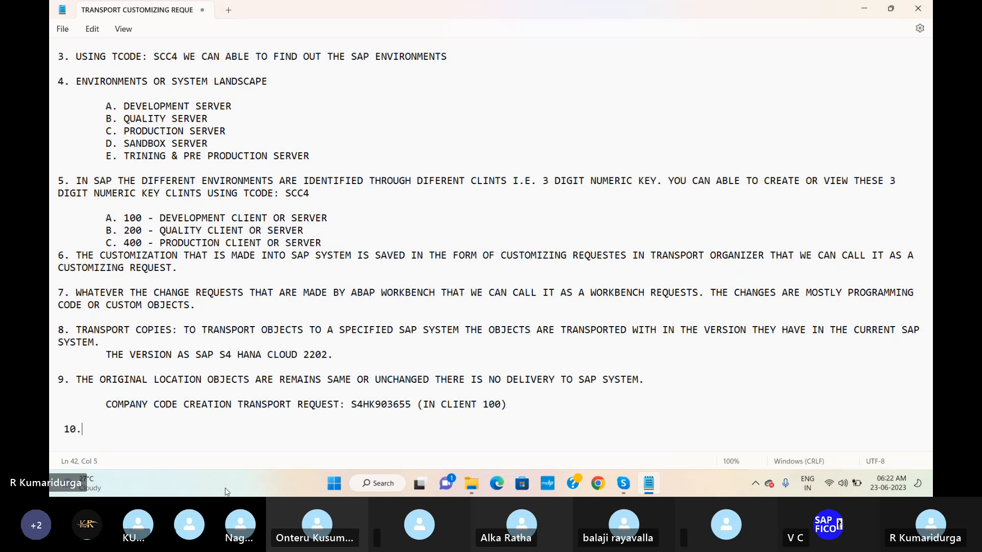
text(. USING )
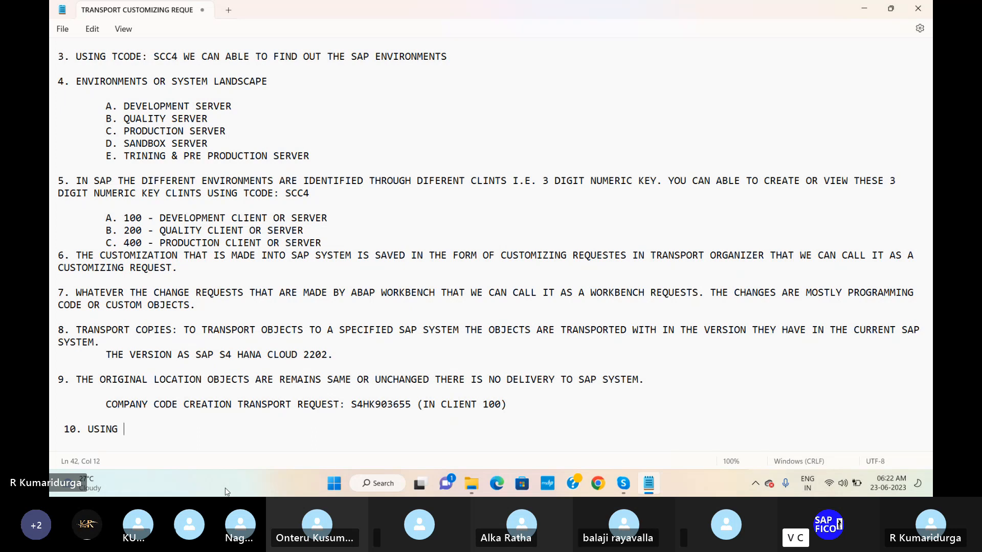
text(TR)
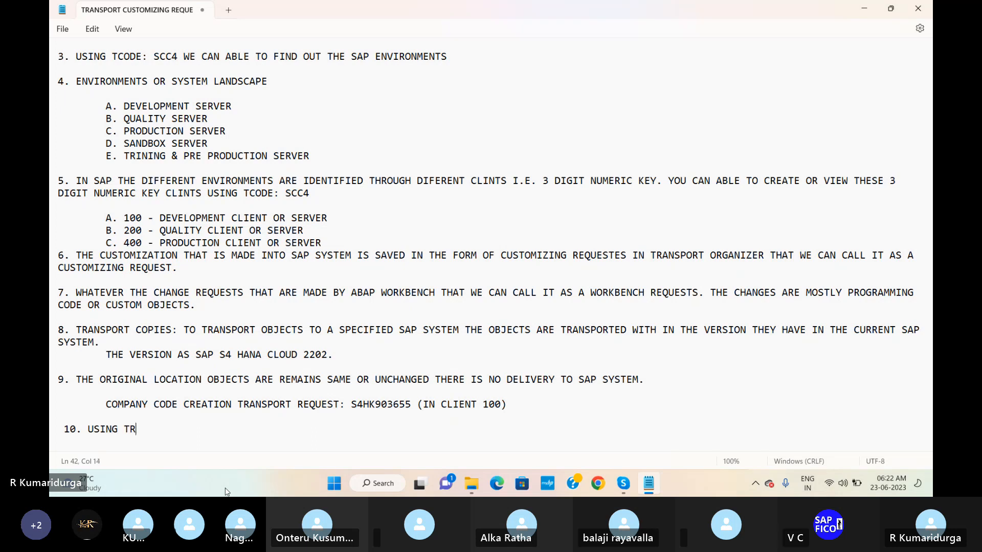
text(ANSA)
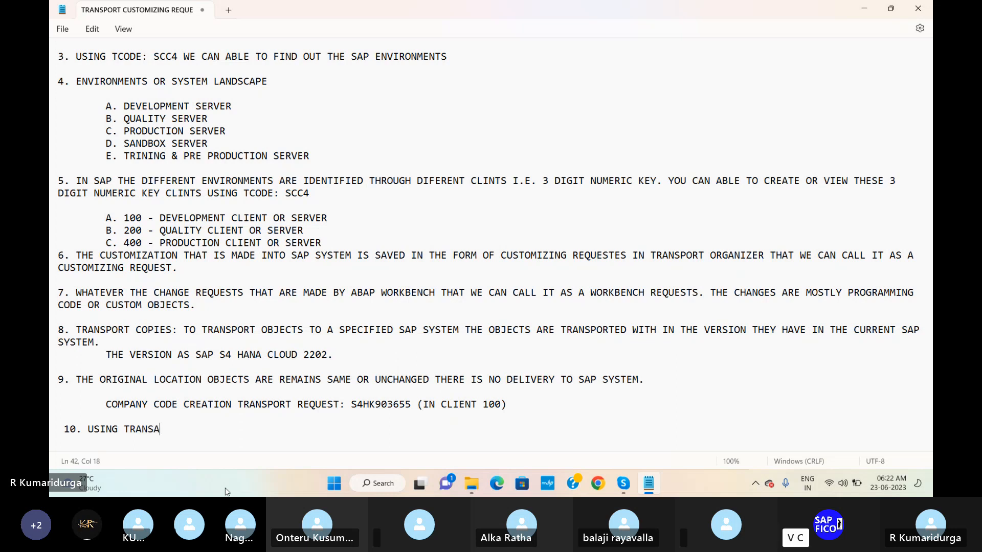
text(CTION CODE :)
text(SCMS)
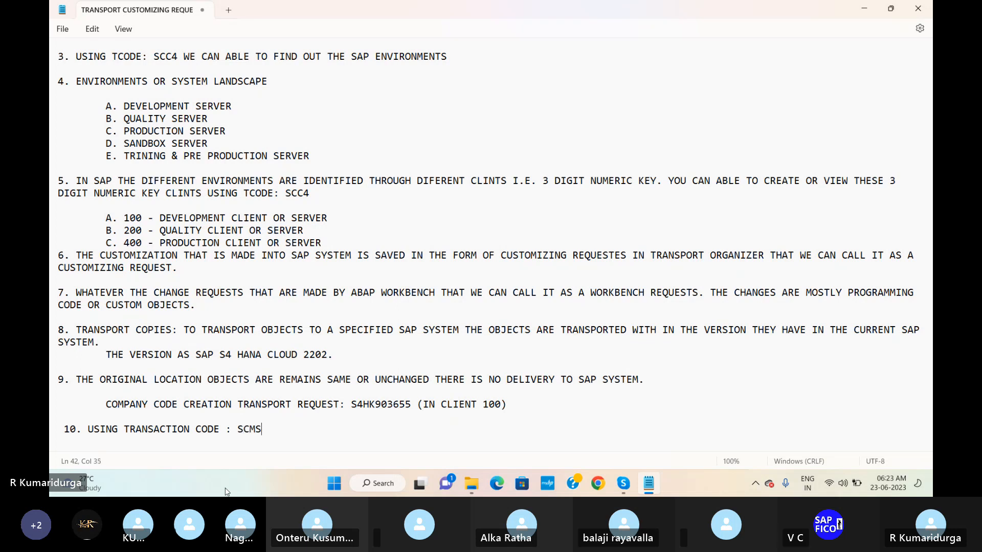
text(_)
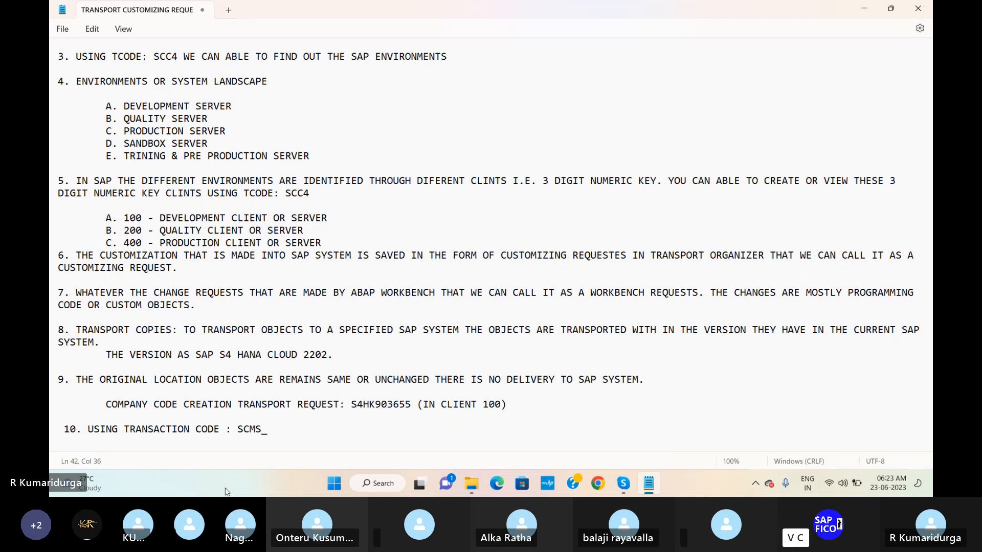
key(BackSpace)
key(BackSpace)
key(BackSpace)
key(BackSpace)
key(BackSpace)
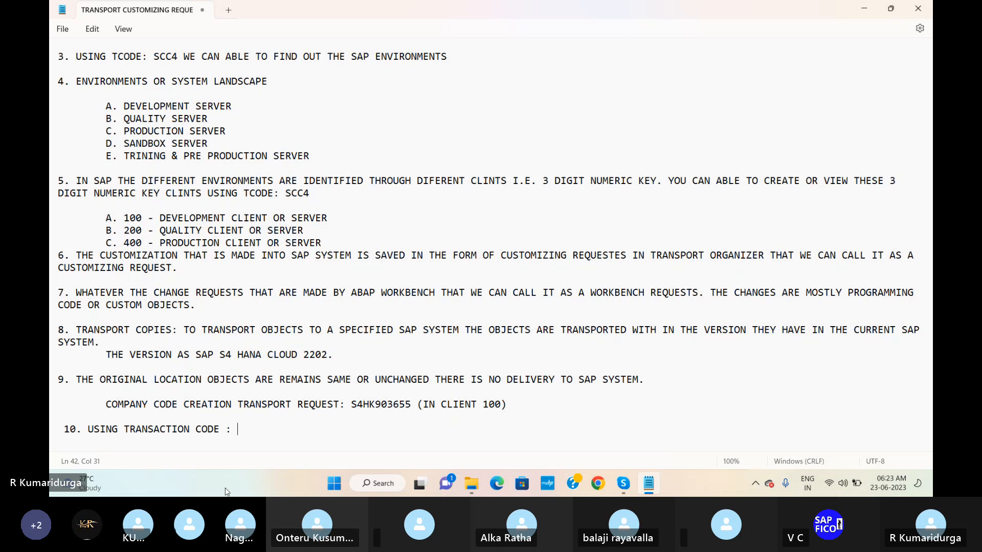
Step: Copy STMS_IMPORT from the Skype call chat and paste it as the transaction code in item 10 of the Notepad notes
click(622, 480)
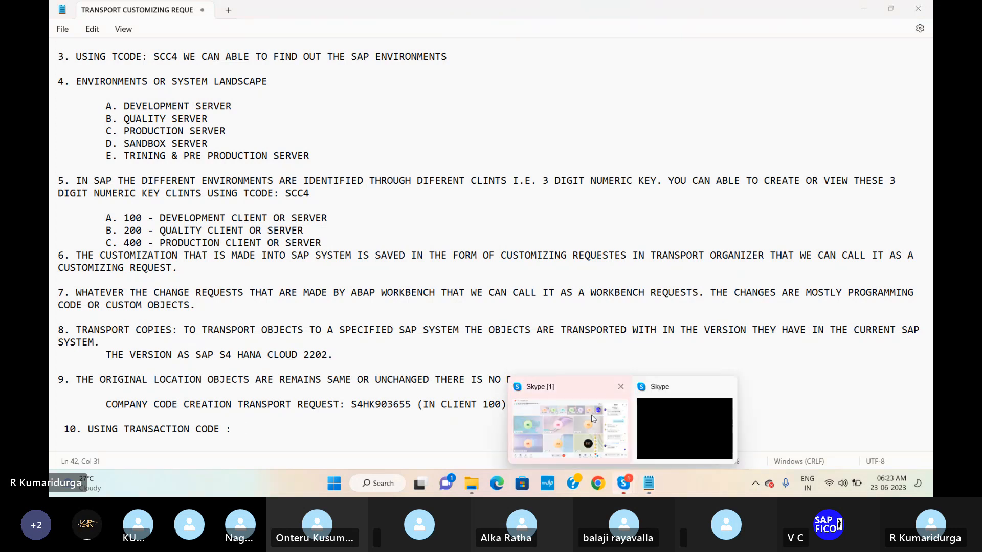
click(593, 418)
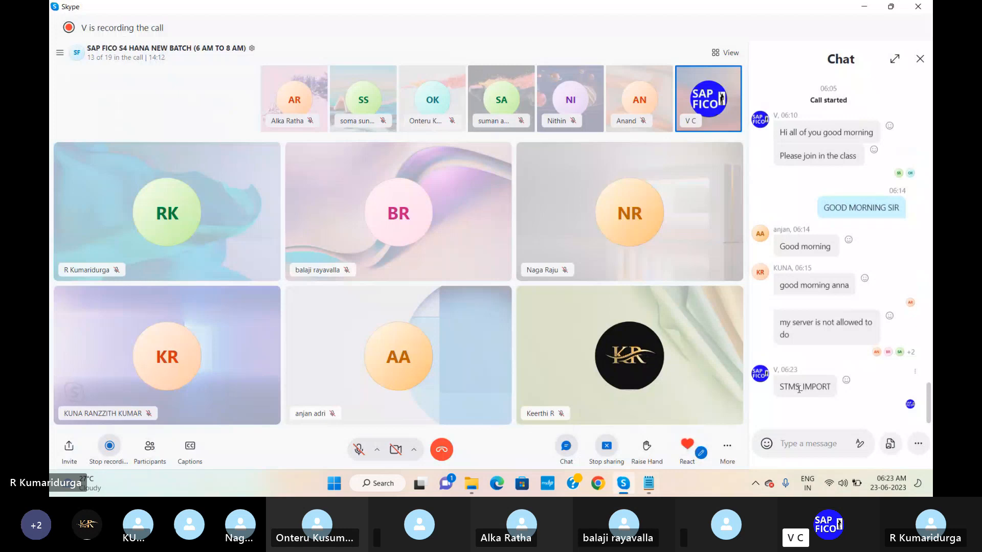
drag(779, 387, 832, 394)
key(ctrl+c)
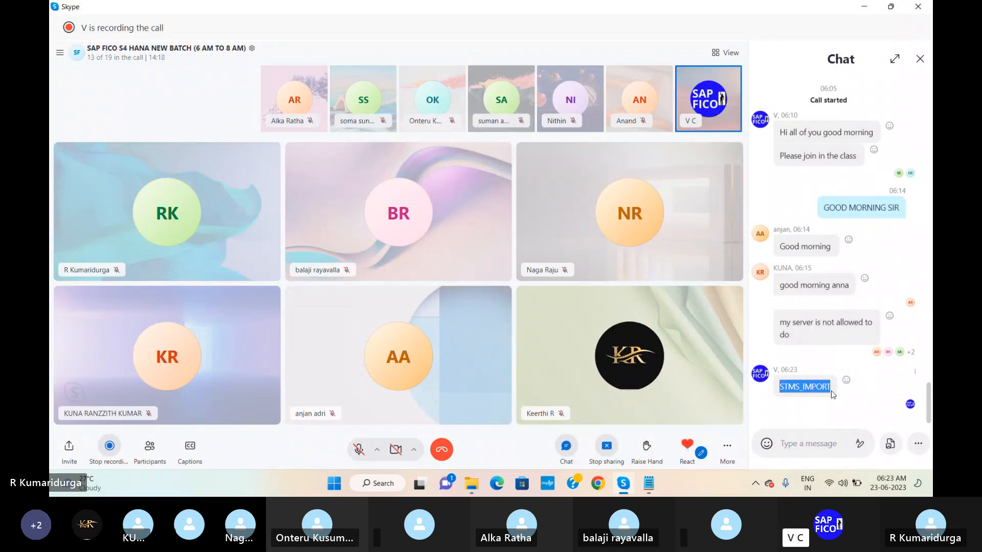
click(653, 487)
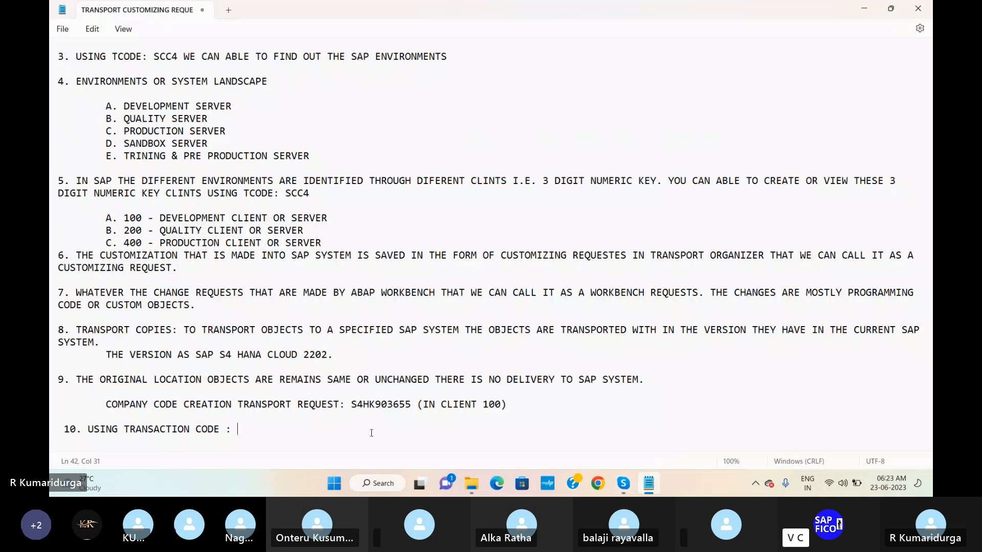
key(ctrl+v)
Step: Complete item 10 with ". IT IS USED TO TRANSPORT A REQUEST FROM ONE CLIENT TO ANOTHER CLIENT SUCH AS 100 TO 400 WITH IN THE SERVER."
text(. IT )
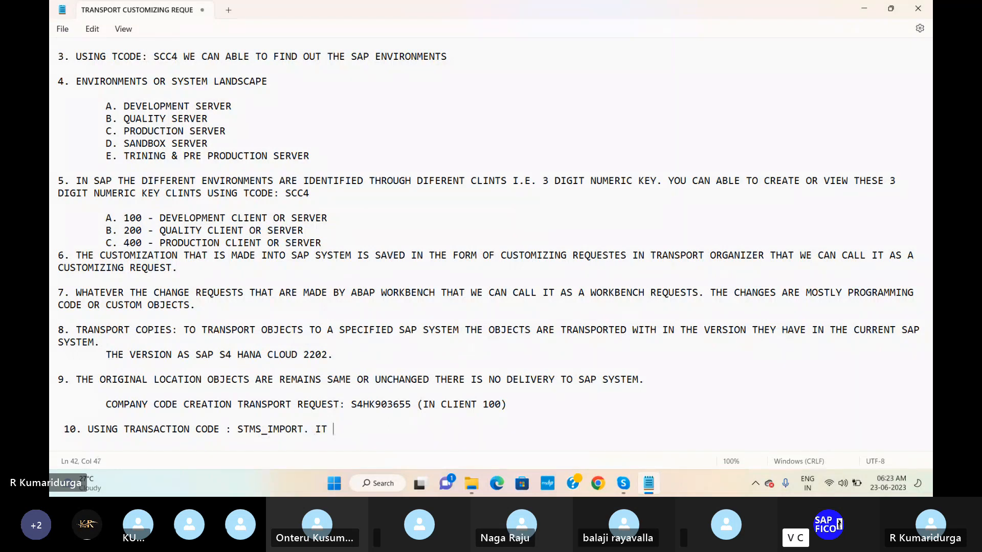
text(IS US)
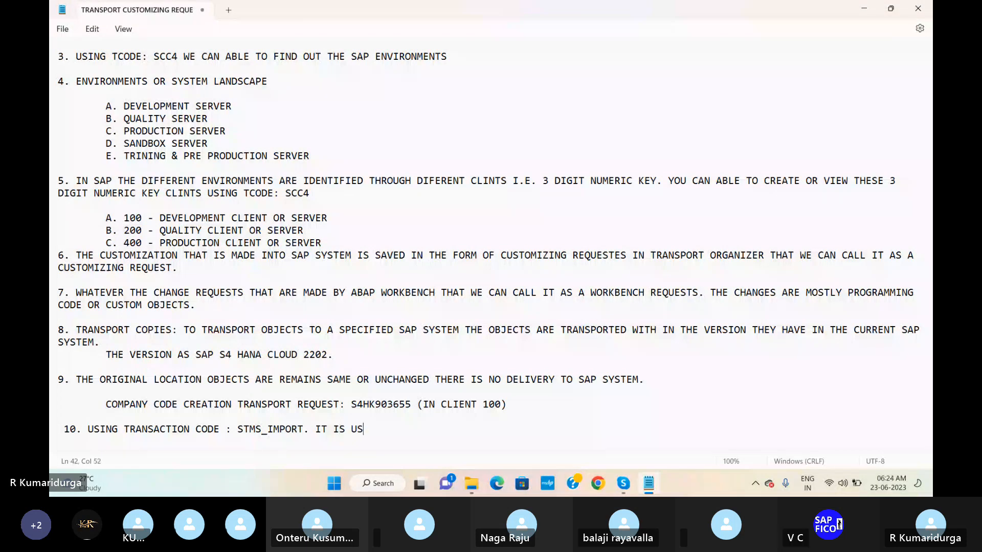
text(ED TO TRANSPORT)
text(A REQUEST)
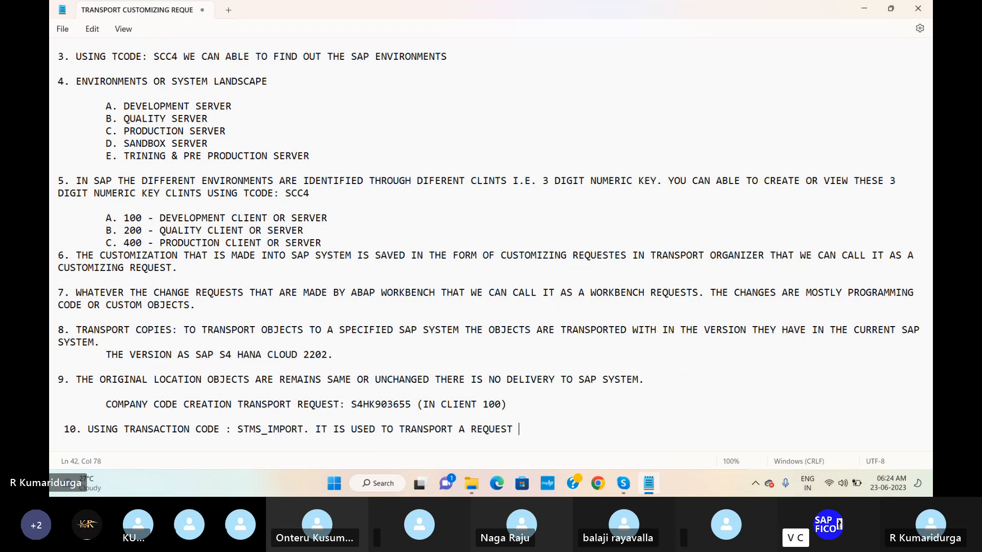
text( FROM ONE CLIENT TO )
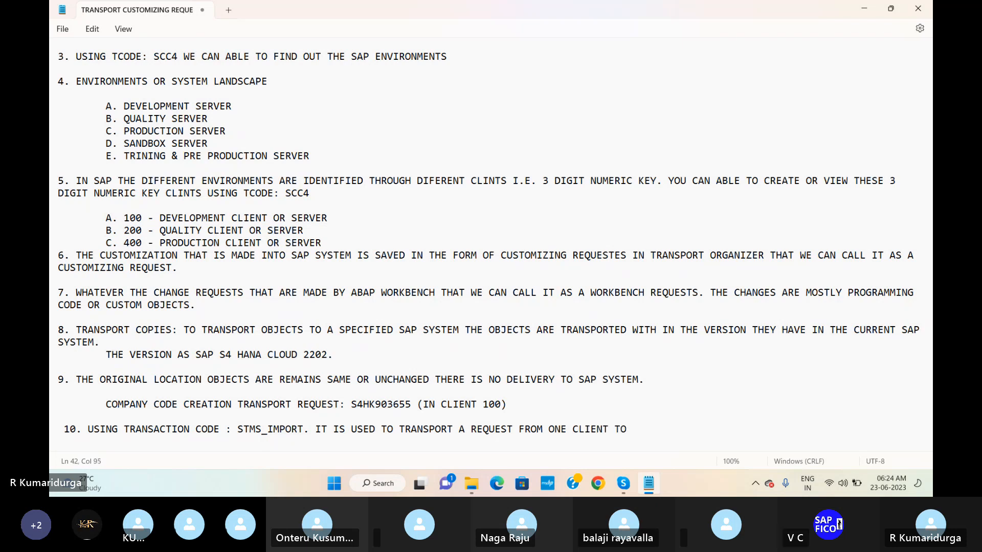
text(ANOTHER CLIENT)
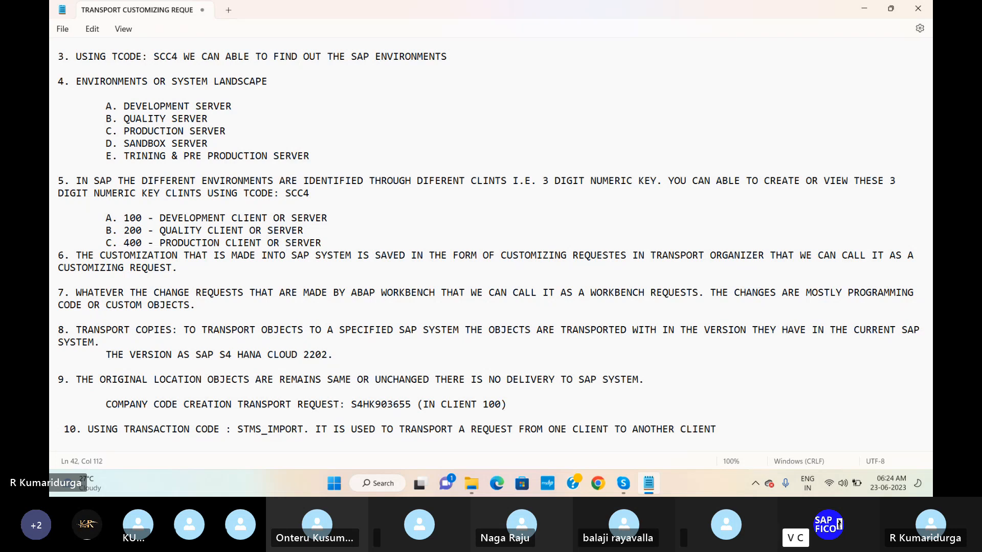
text( SU)
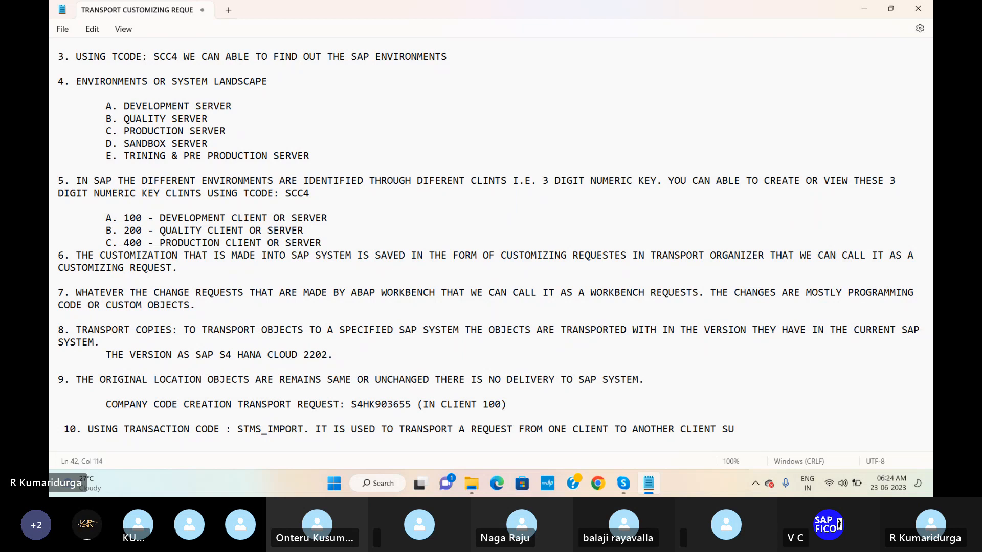
text(CH AS )
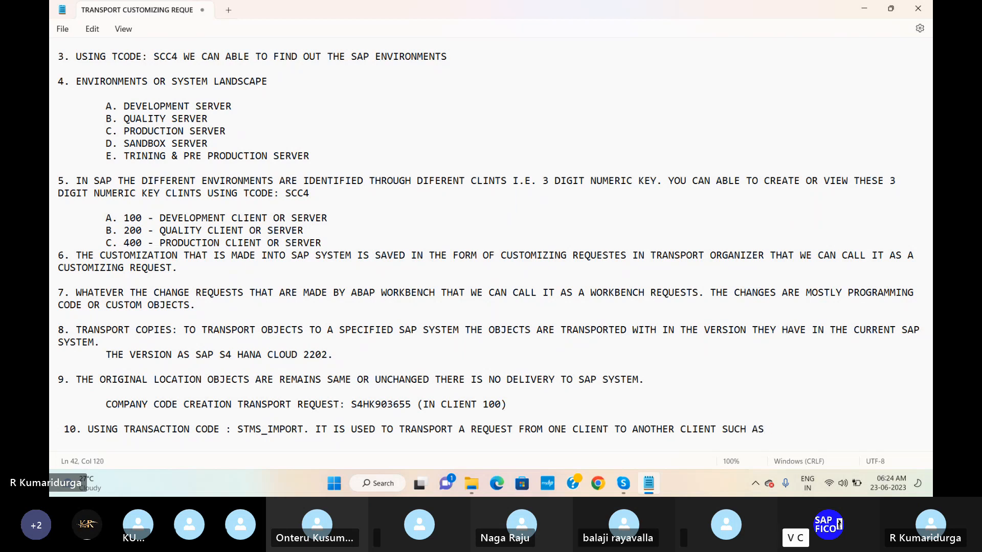
text(100 TO 400 )
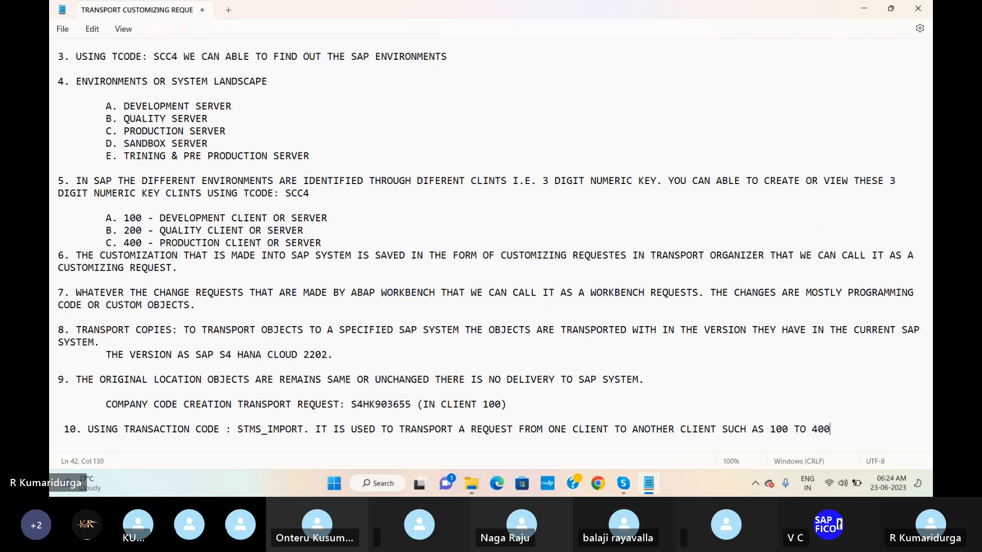
text(WITH IN THE)
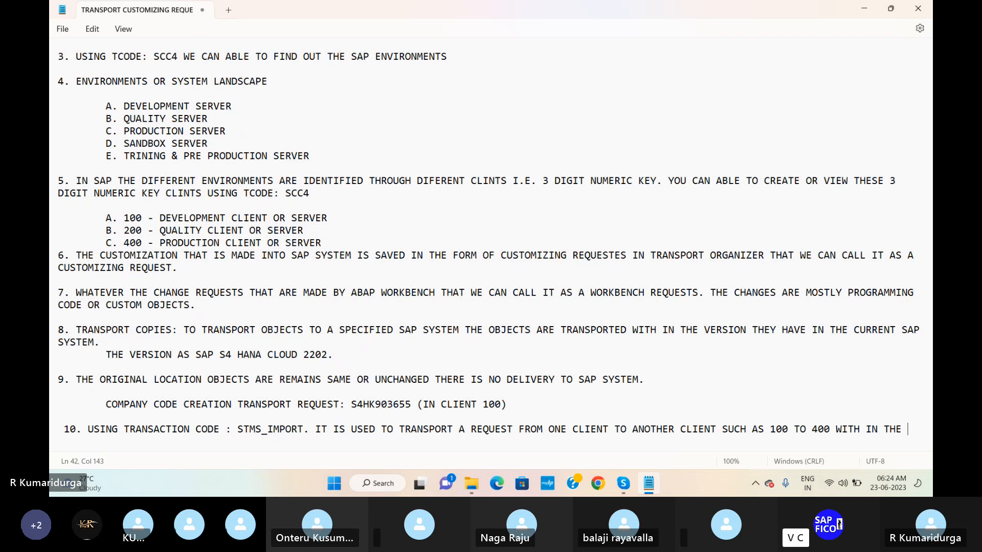
text(SERVER.)
Step: Minimize the open windows, then run MSTSC and start a Remote Desktop connection to the preset computer as s4h2
click(866, 14)
click(866, 14)
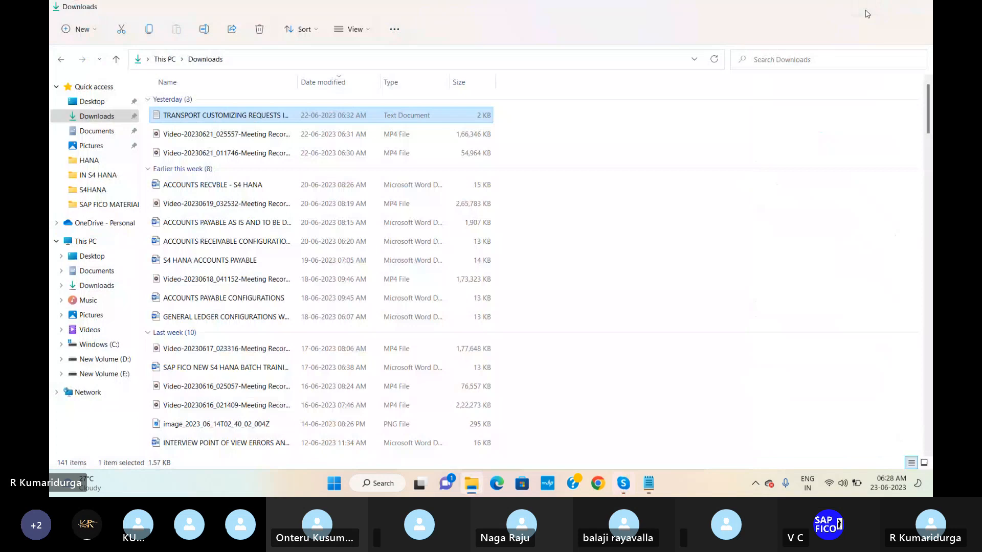
click(867, 13)
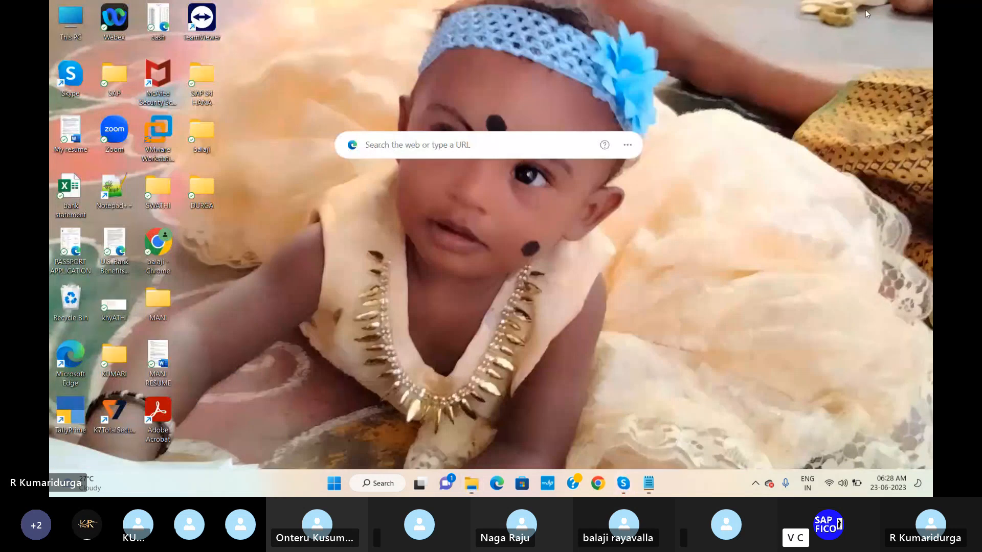
key(super+r)
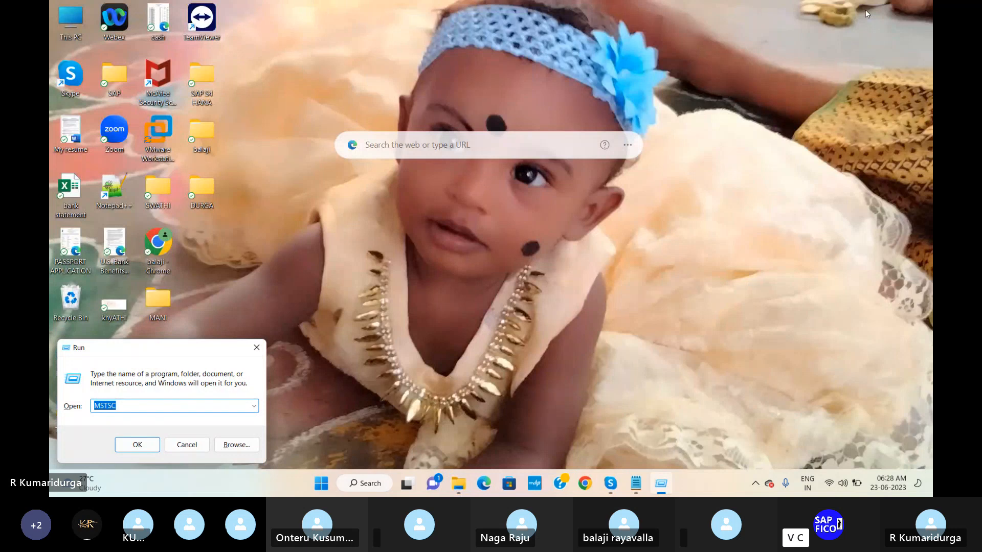
key(Return)
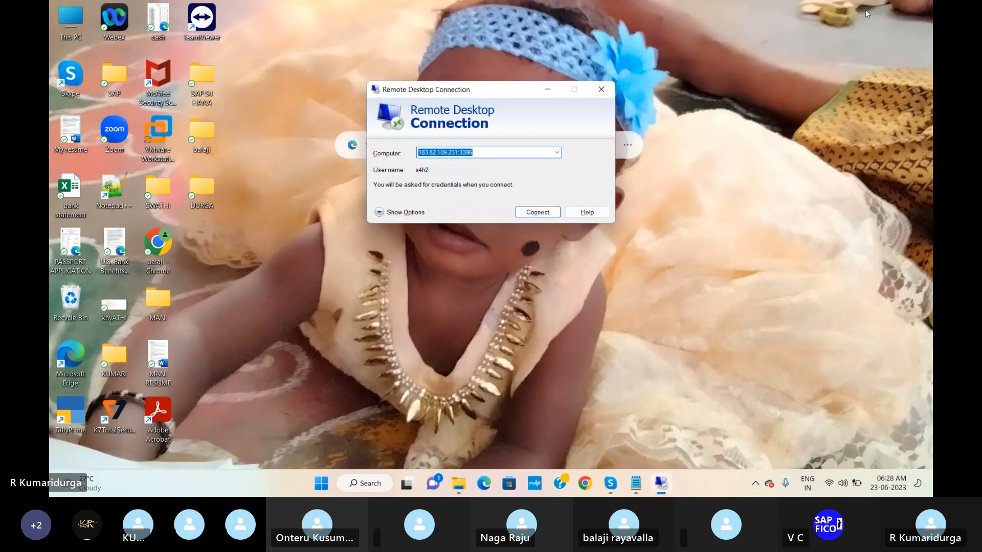
key(Return)
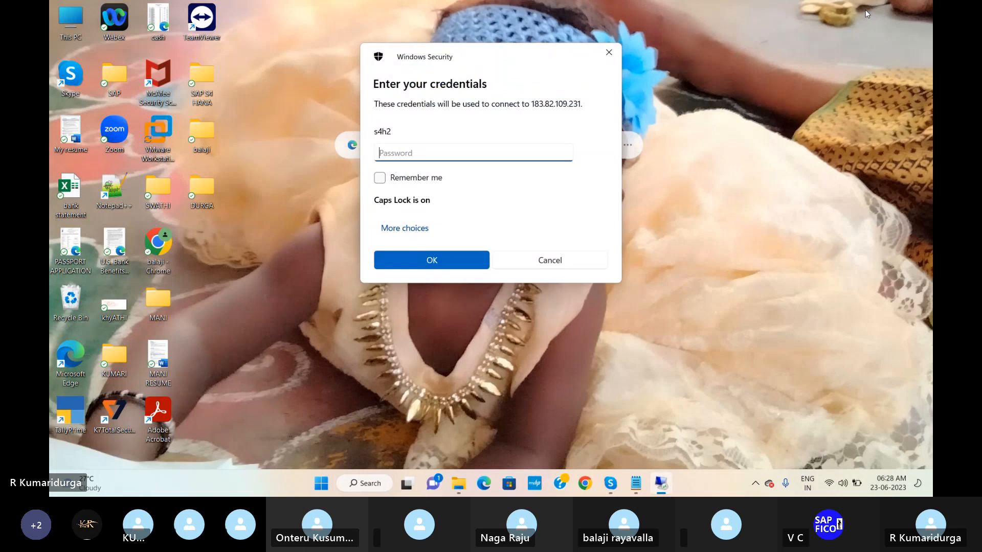
Step: Enter the account password for the remote computer and connect despite the certificate errors
text(••)
key(BackSpace)
key(BackSpace)
key(Caps_Lock)
text(••••)
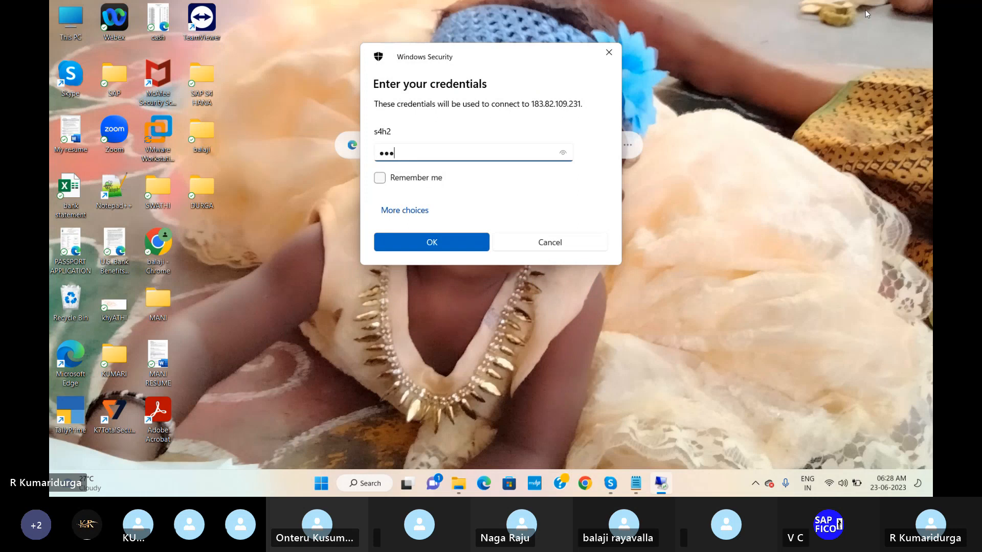
key(Return)
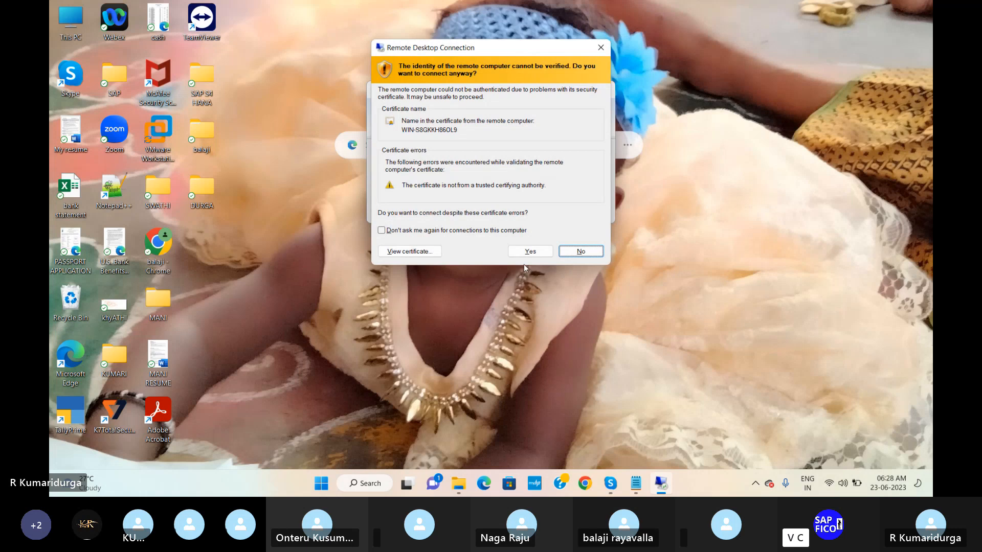
click(533, 252)
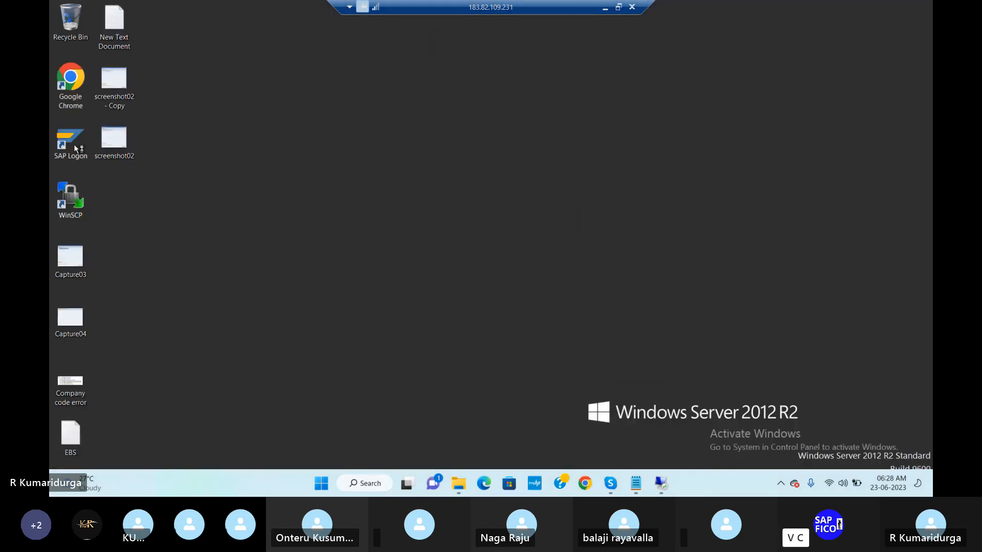
Step: Open SAP Logon and log on to the S4HANA system, client 100, as user best with the account password
click(74, 142)
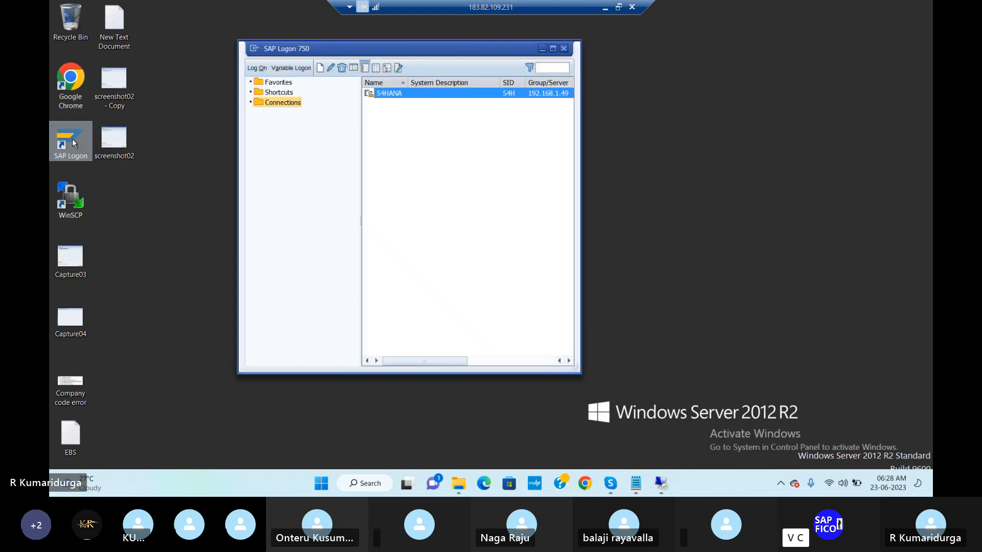
double_click(413, 97)
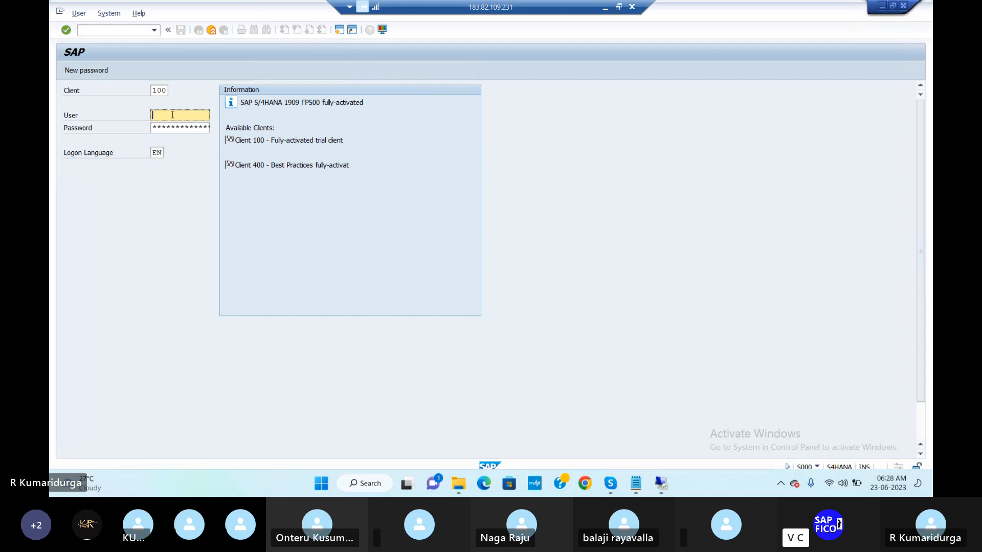
text(best)
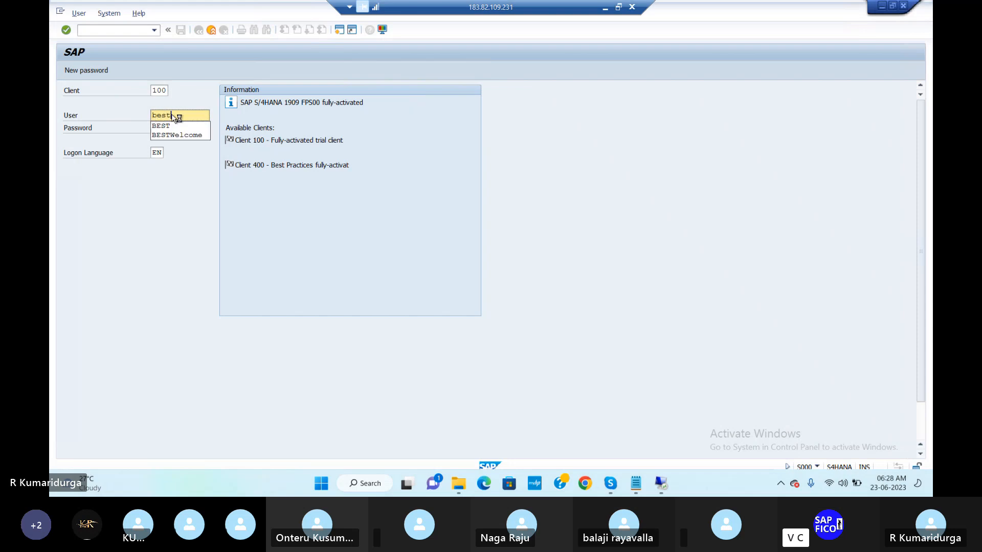
key(Tab)
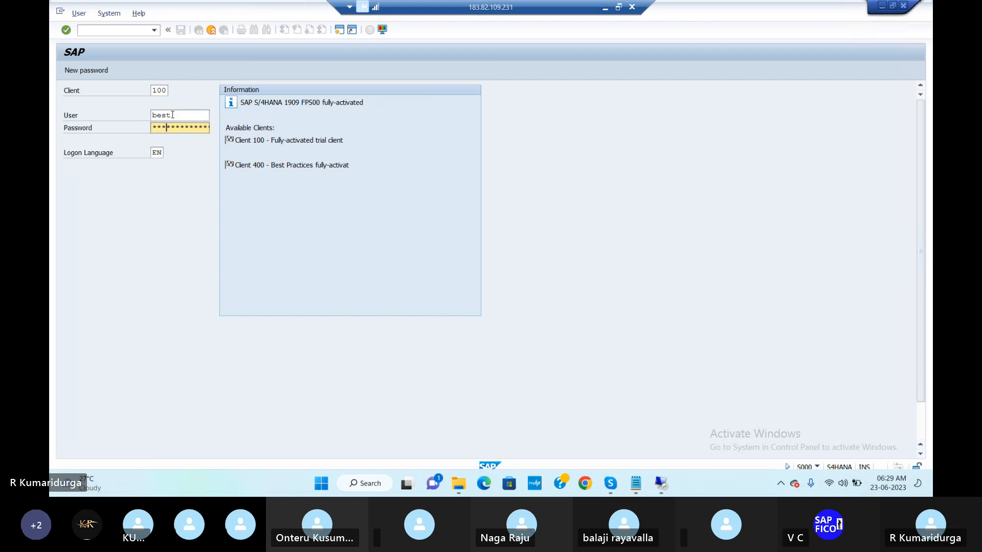
text(*******)
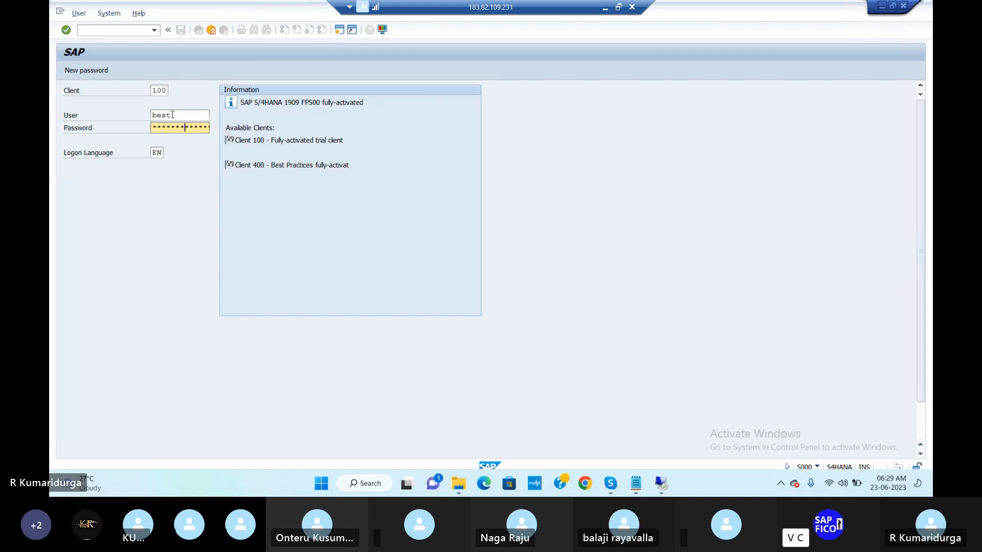
text(*)
key(Return)
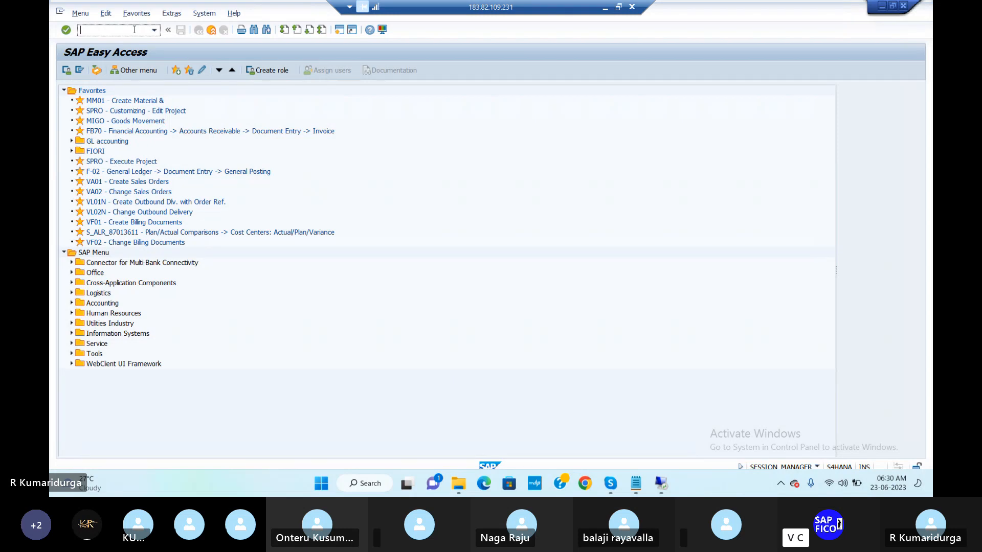
Step: Run transaction BP and start creating a business partner of type Organization
text(/n)
key(BackSpace)
key(BackSpace)
text(bp)
key(Return)
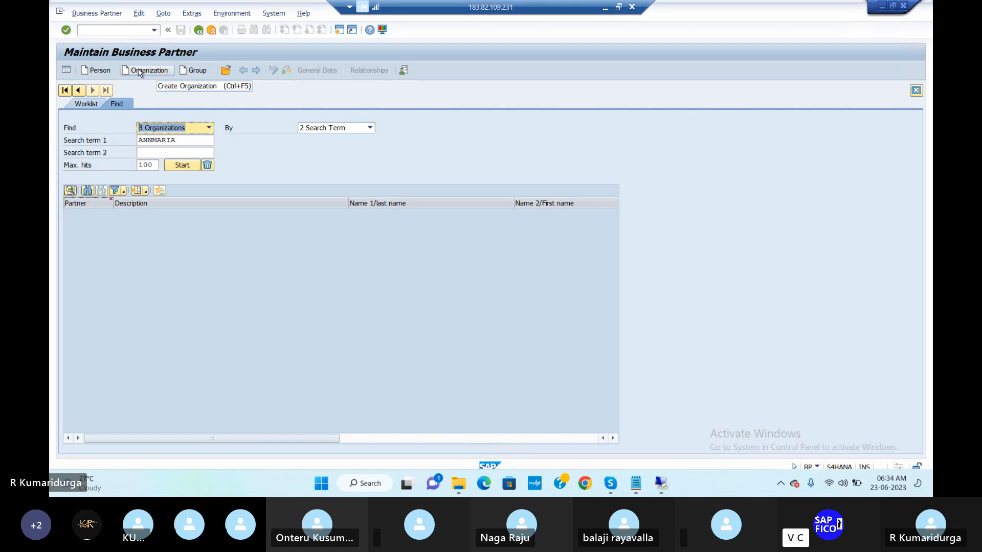
click(139, 72)
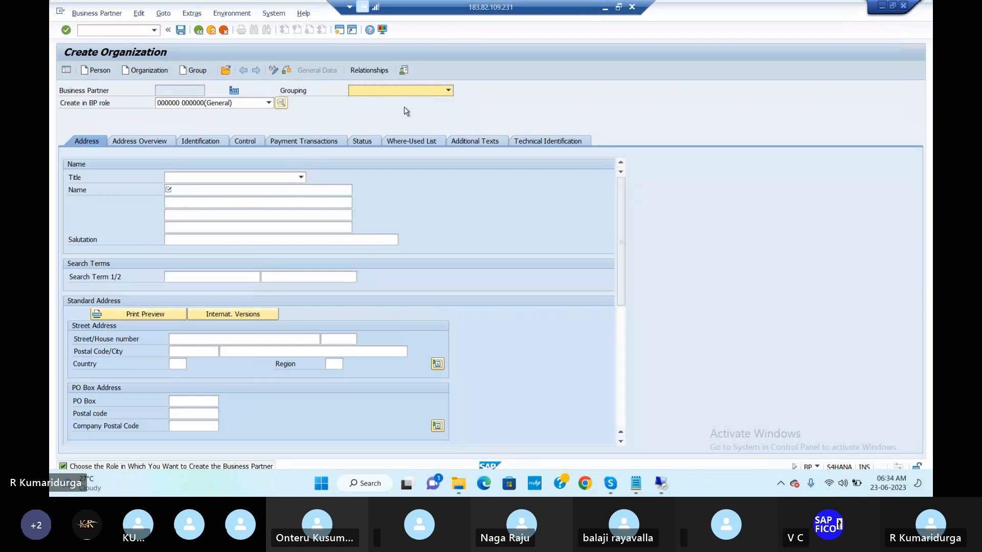
Step: Look through the available BP roles for the new organization to find the FLCU00 role
click(268, 104)
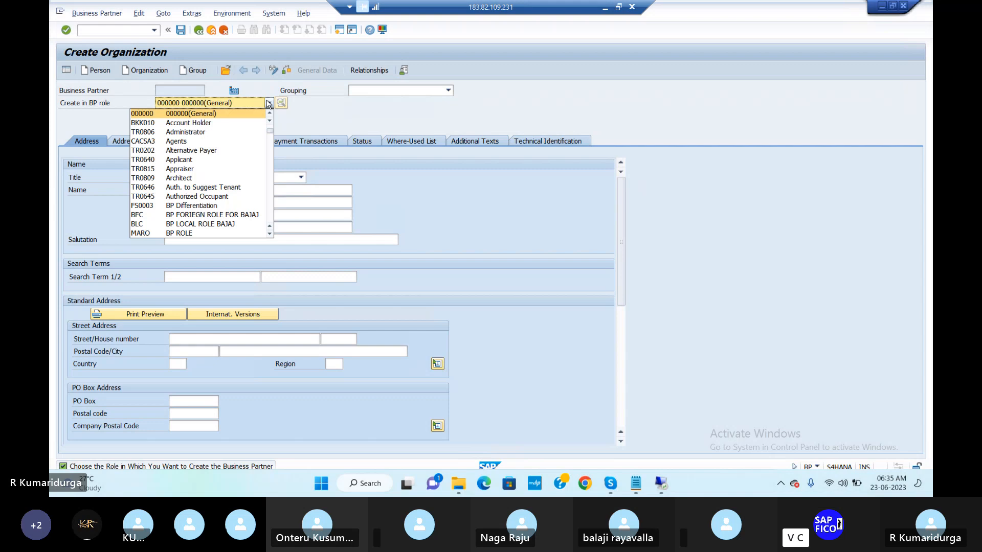
key(f)
key(f)
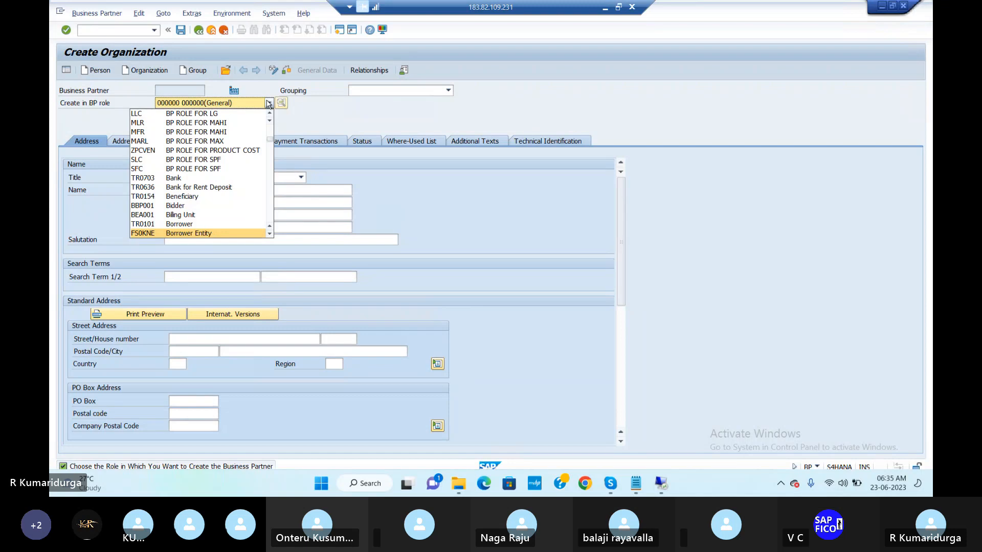
key(f)
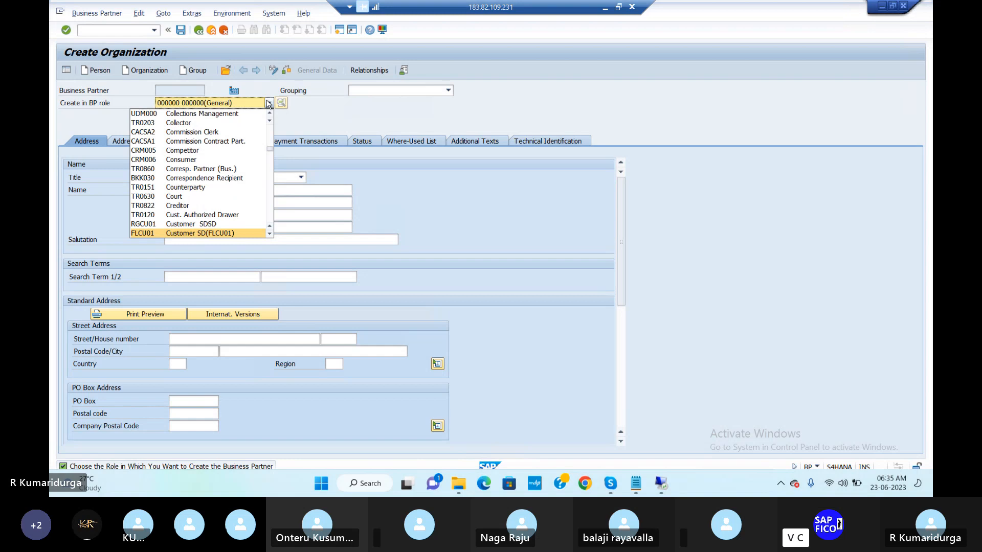
click(271, 235)
click(271, 235)
click(271, 235)
click(271, 235)
click(270, 235)
click(271, 236)
click(270, 236)
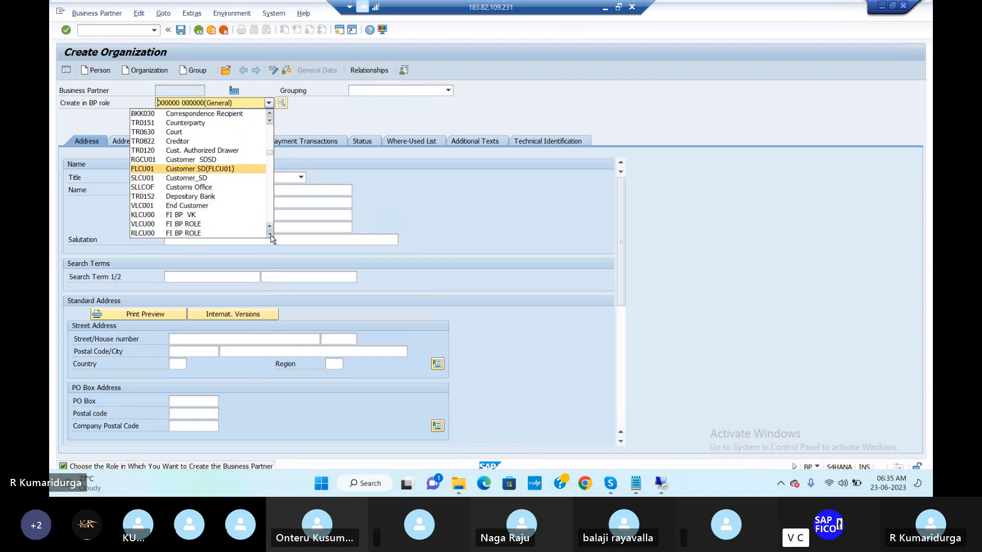
click(271, 235)
click(271, 235)
click(271, 235)
click(271, 235)
click(271, 235)
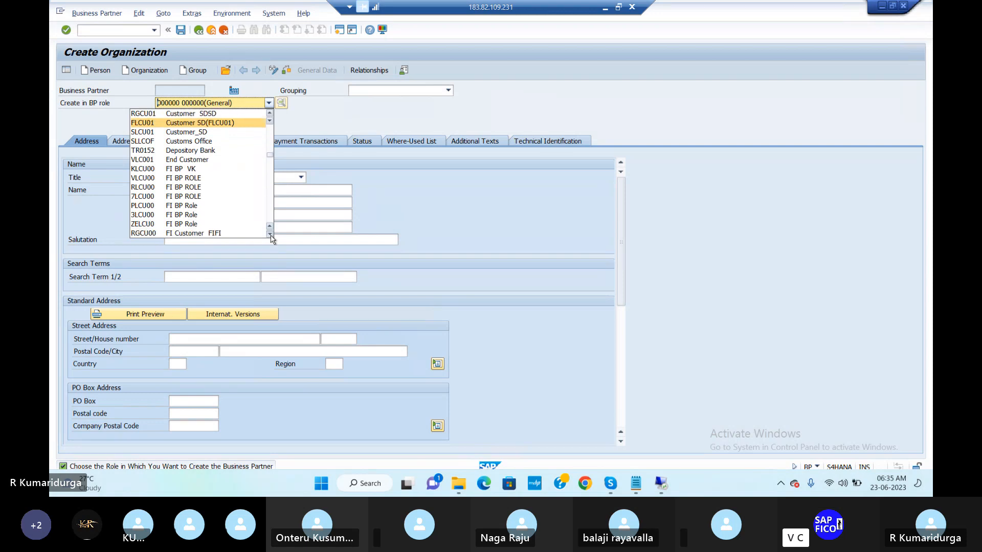
click(271, 235)
click(271, 235)
click(271, 235)
click(271, 235)
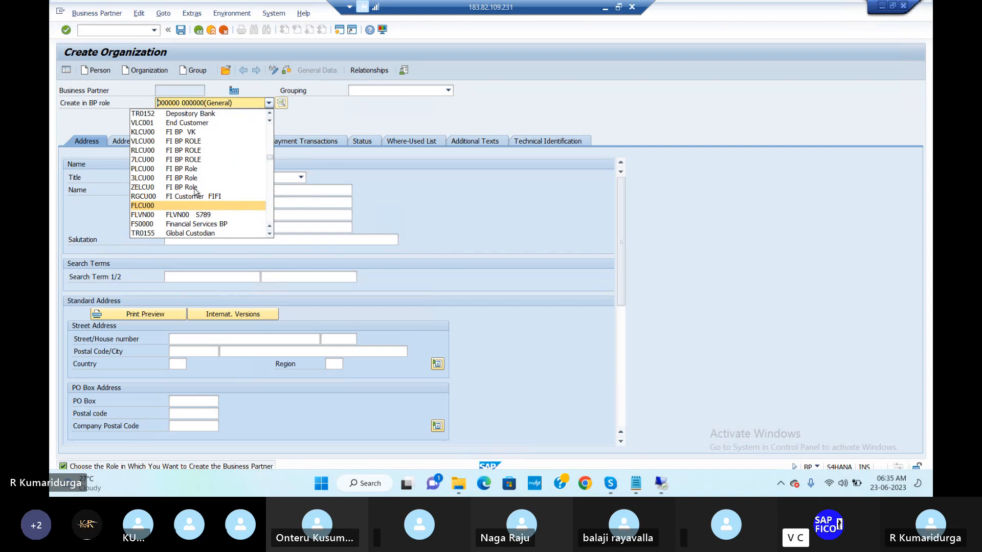
Step: Leave the organization entry with transaction /nspro and display the SAP Reference IMG
click(107, 32)
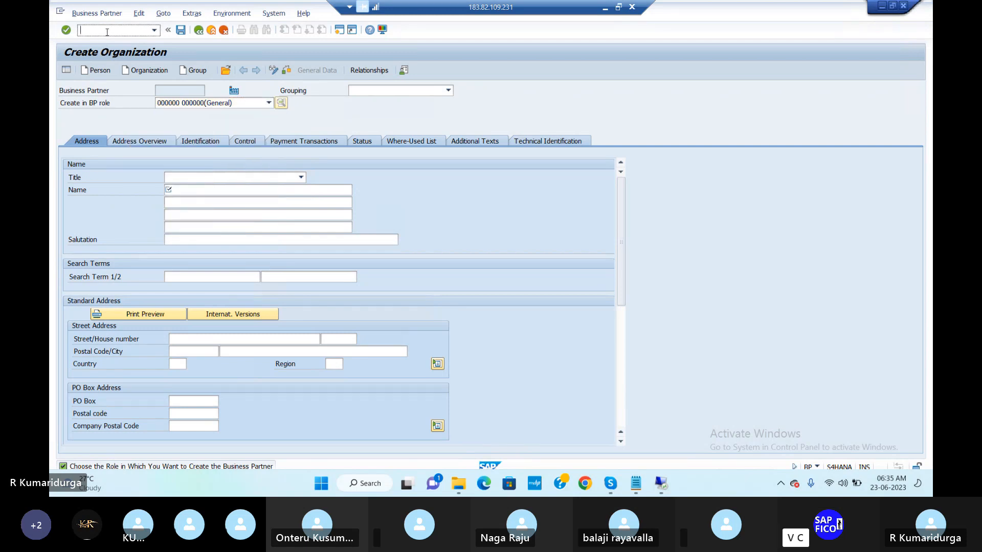
text(/nspro)
key(Return)
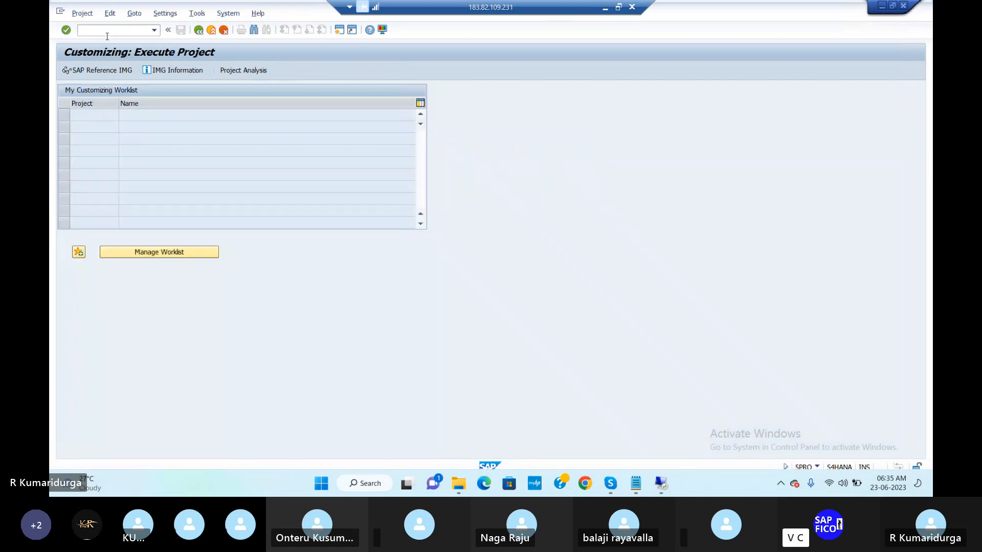
click(108, 72)
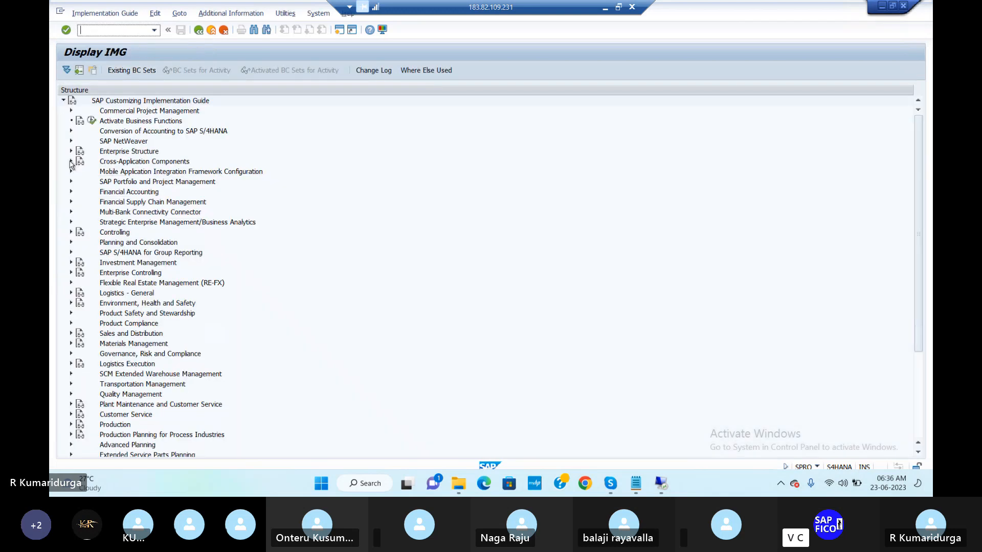
Step: Open Define BP Roles under Cross-Application Components, SAP Business Partner, Business Partner, Basic Settings, Business Partner Roles
click(71, 161)
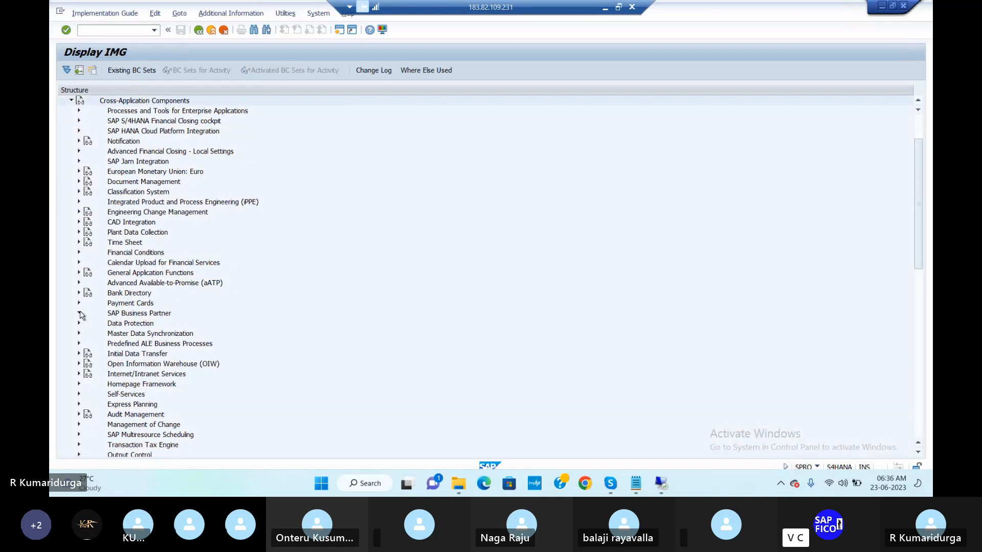
click(79, 314)
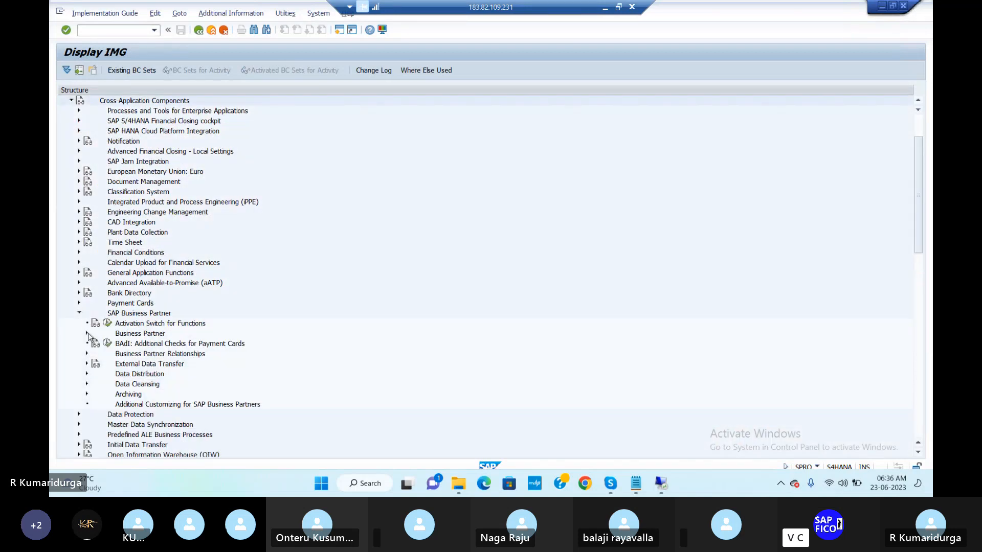
click(87, 333)
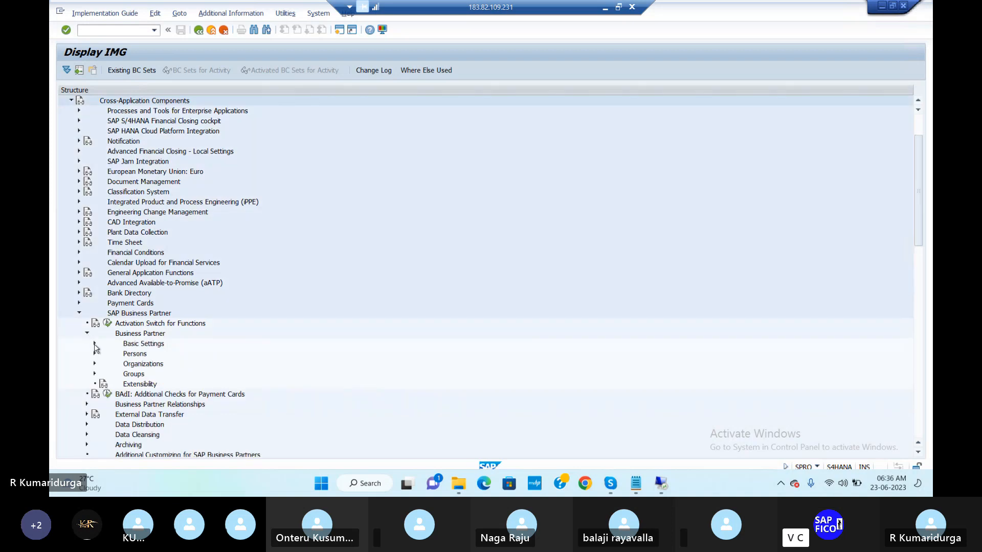
click(95, 346)
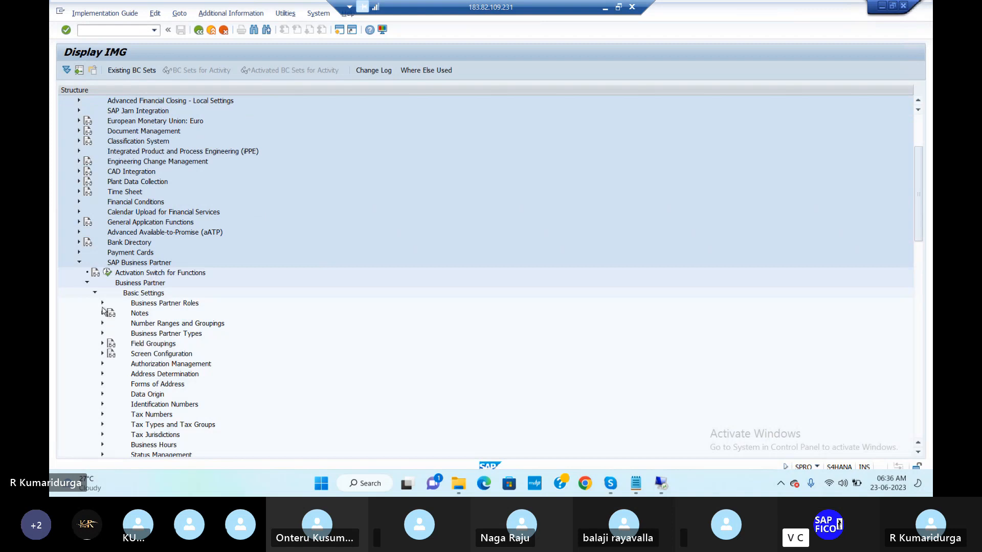
click(102, 303)
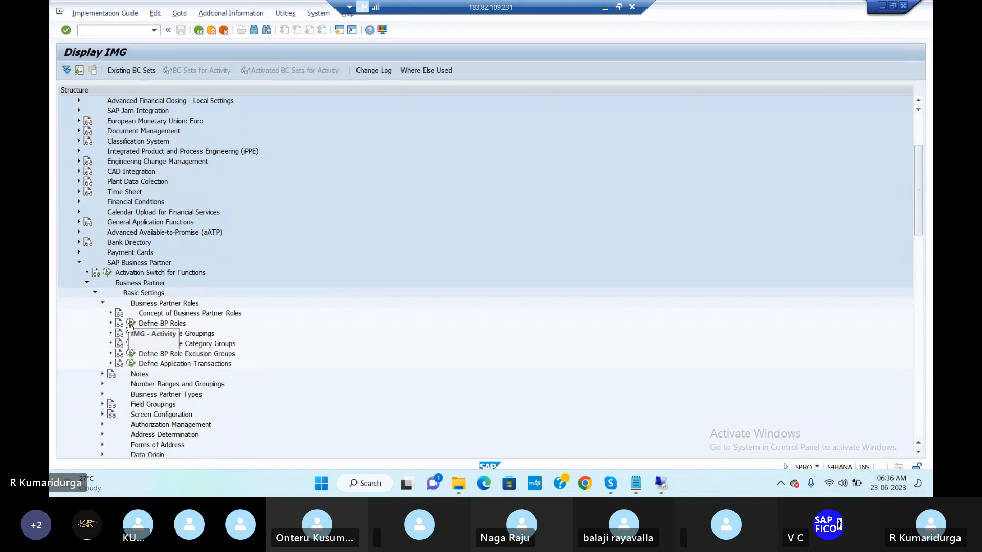
click(131, 323)
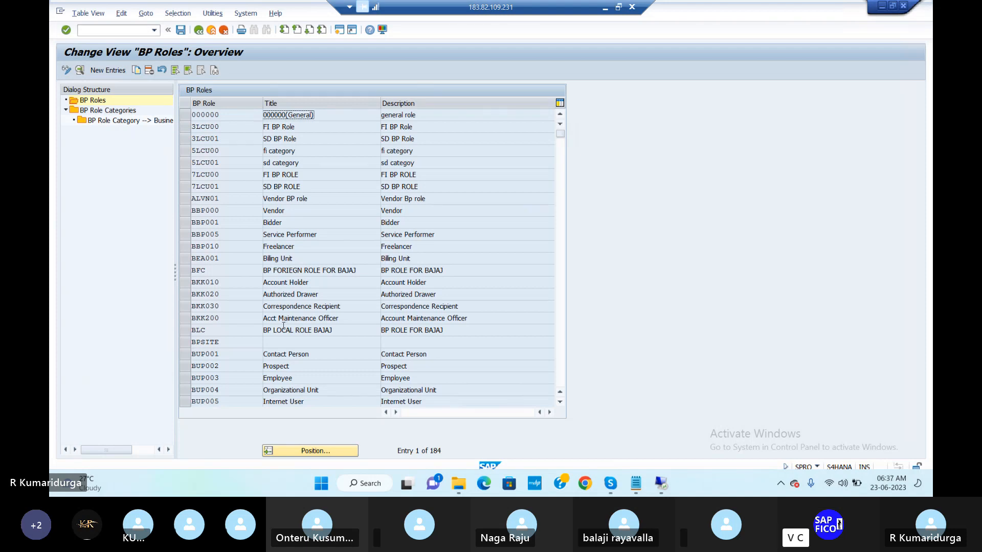
Step: View the BP Role Categories overview and return to the BP Roles overview
click(90, 110)
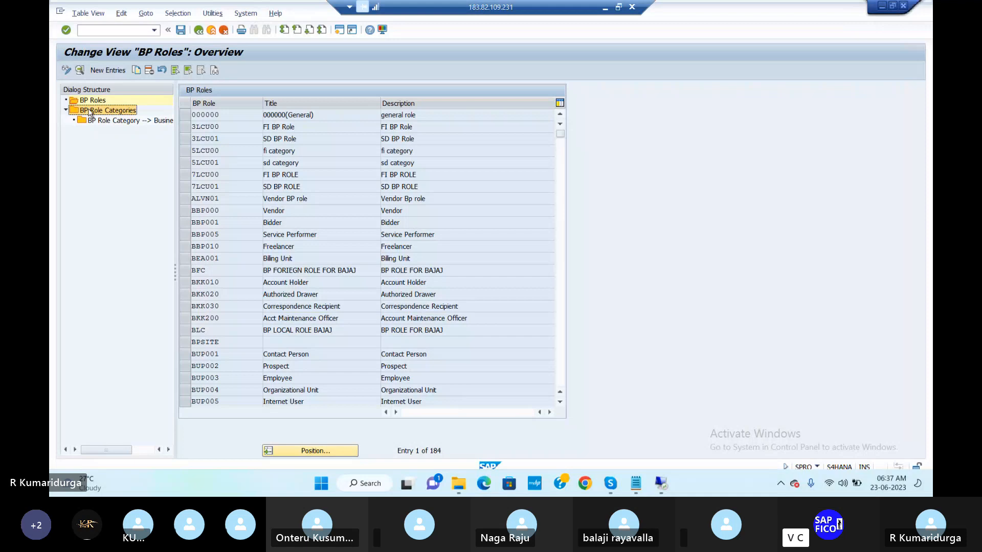
double_click(90, 111)
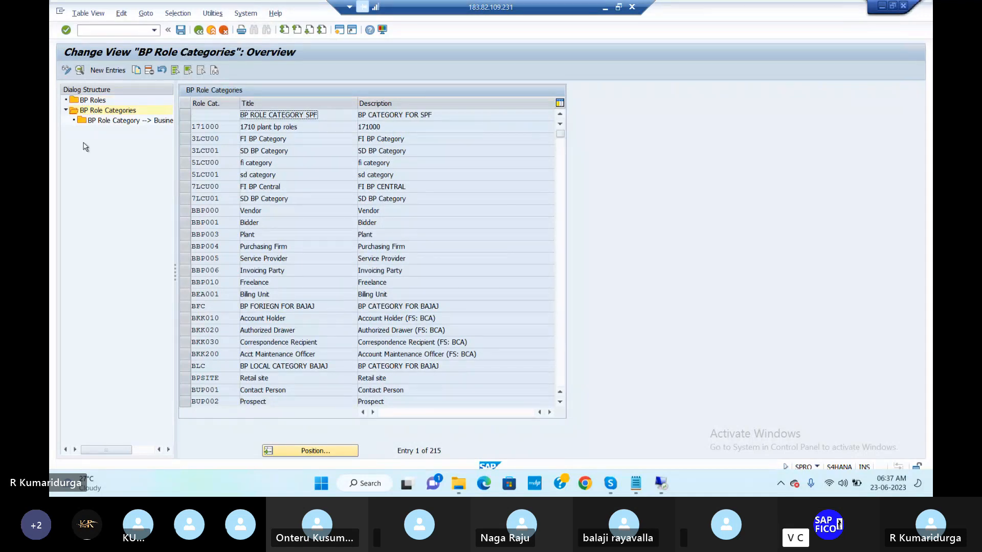
click(102, 101)
double_click(102, 101)
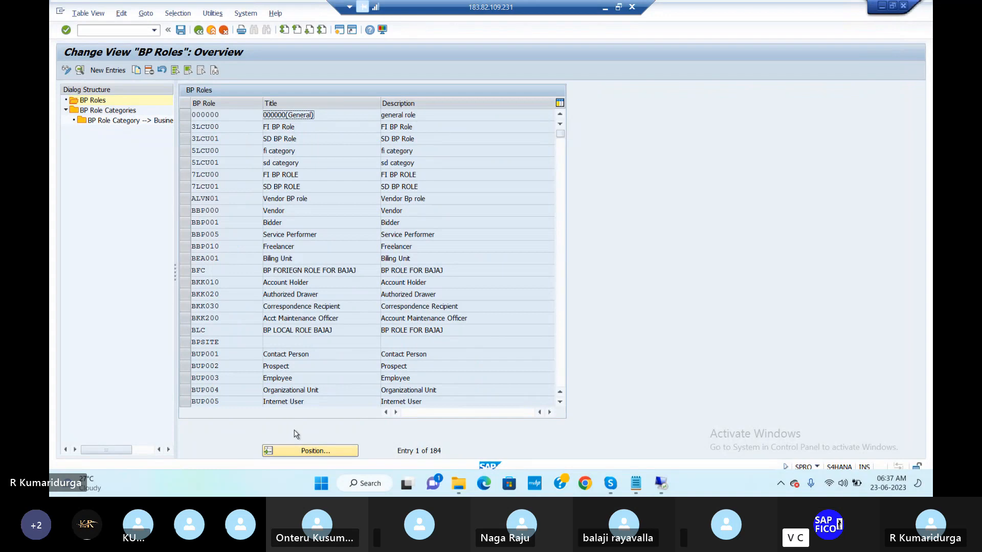
Step: Position the BP Roles table at FLCU00 and open that role's details
click(293, 449)
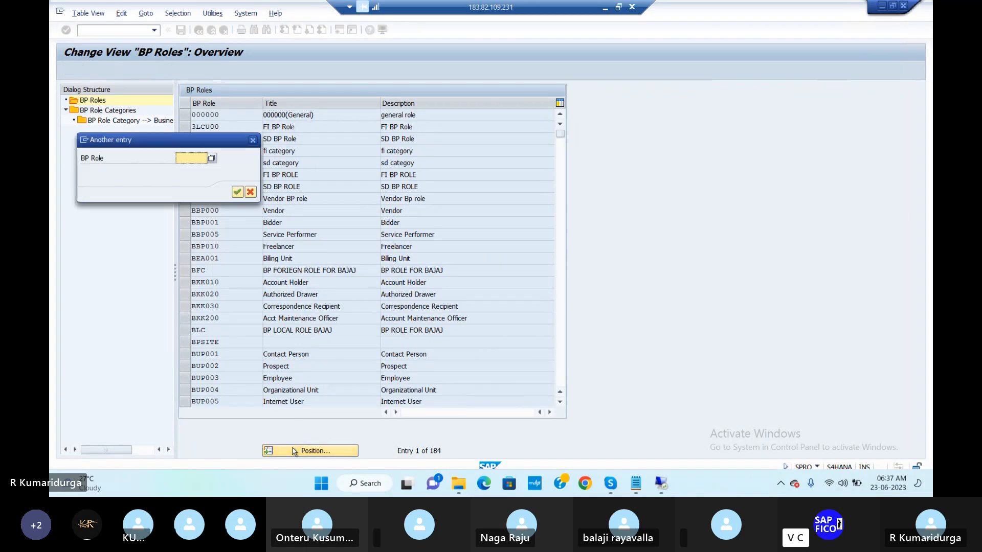
text(flcu00)
key(Return)
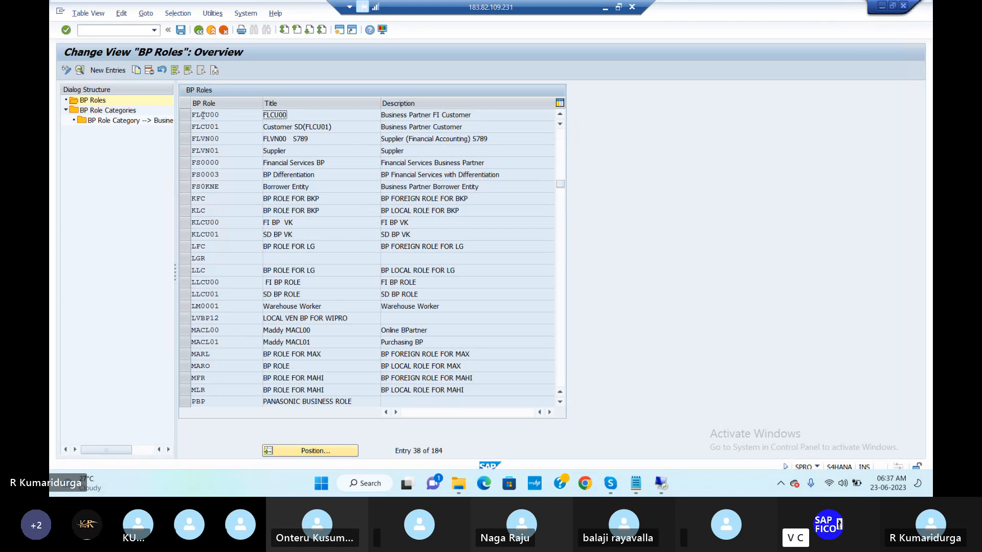
double_click(203, 115)
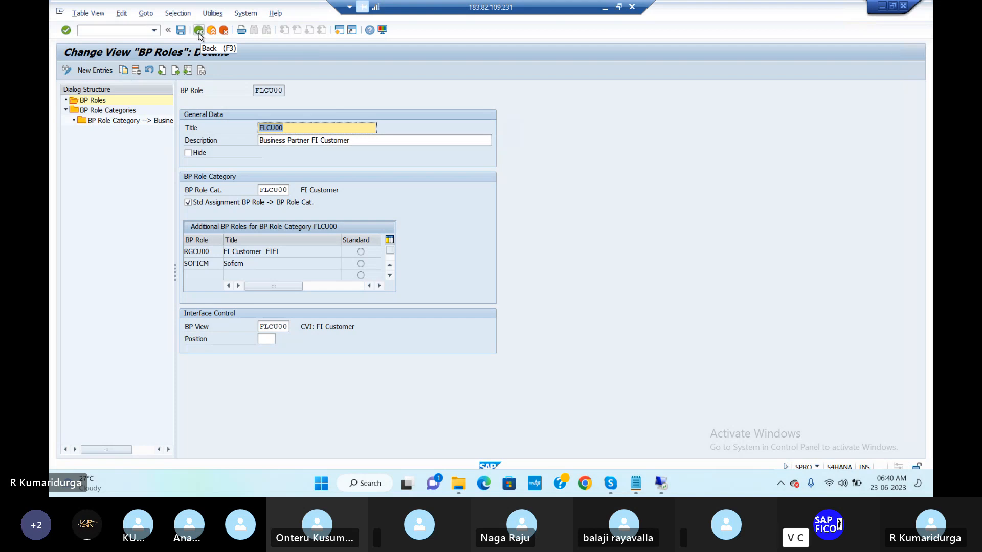
Step: Exit to SAP Easy Access with /n, log off from the system, and close SAP Logon
click(134, 32)
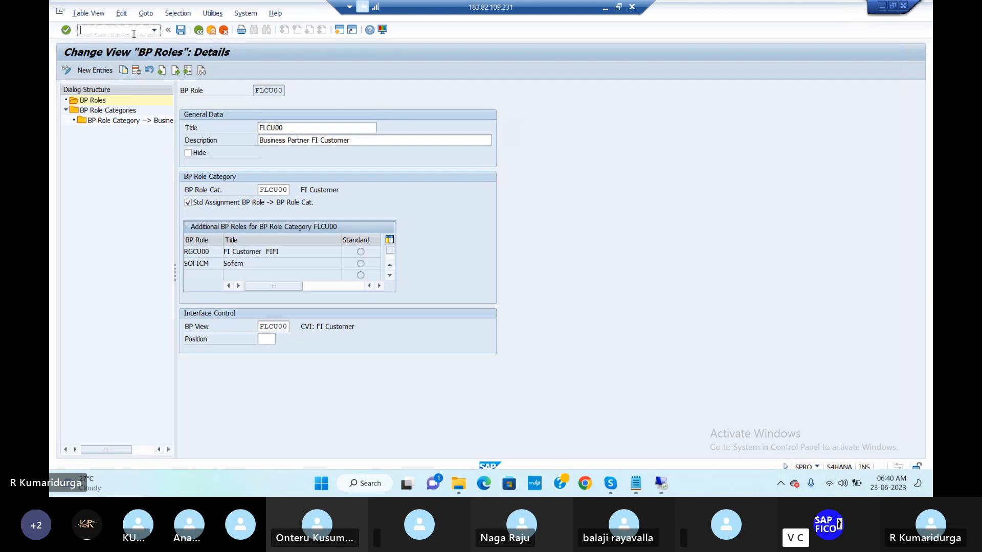
text(/n)
key(Return)
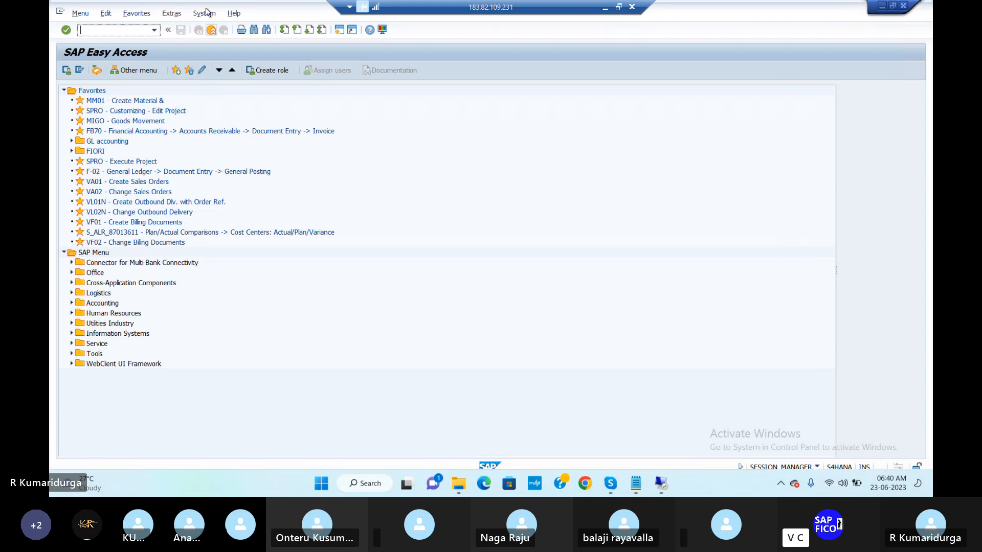
click(206, 11)
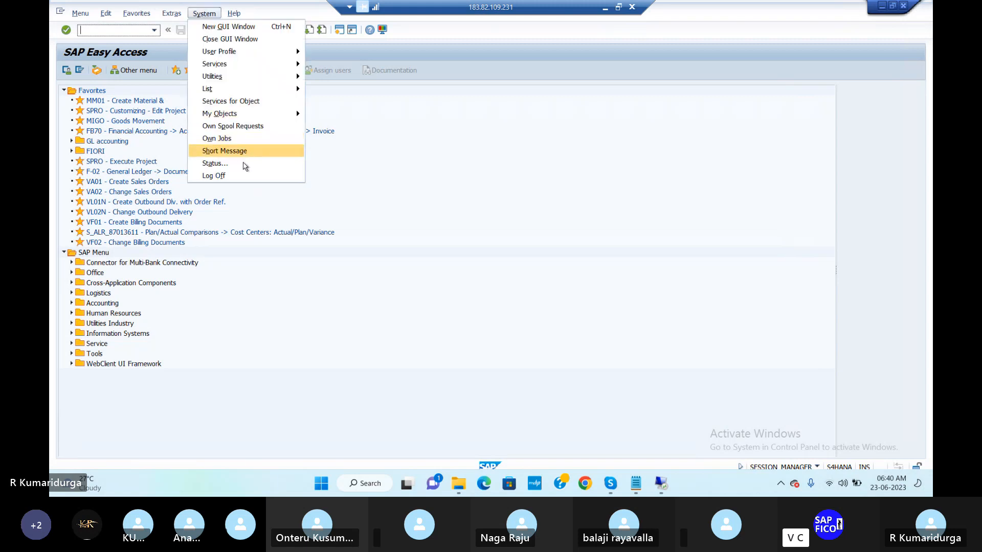
click(242, 176)
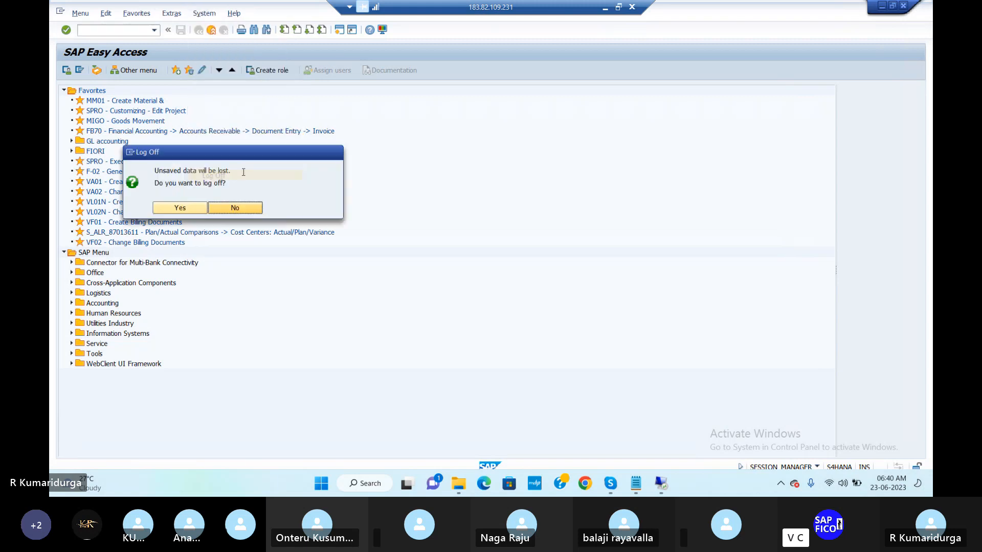
click(179, 208)
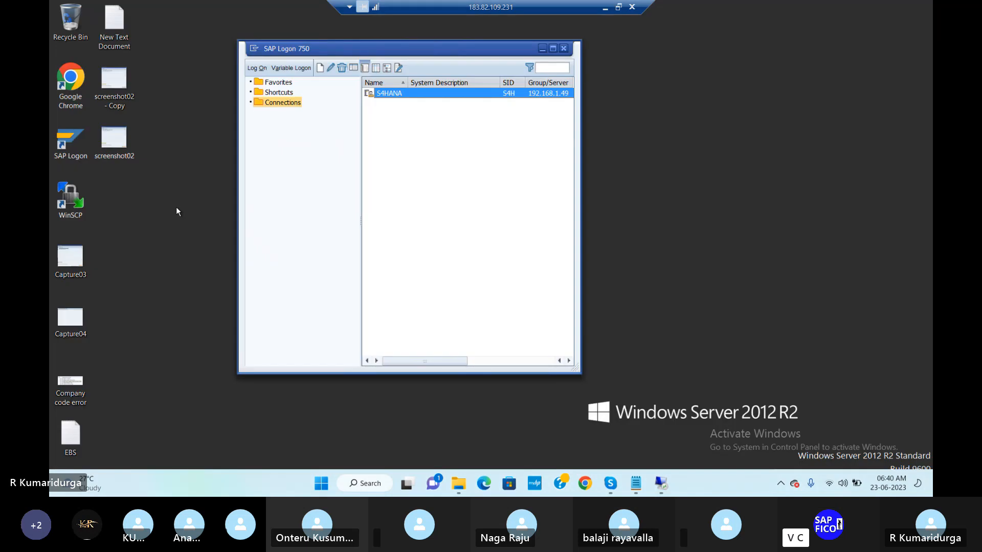
click(563, 49)
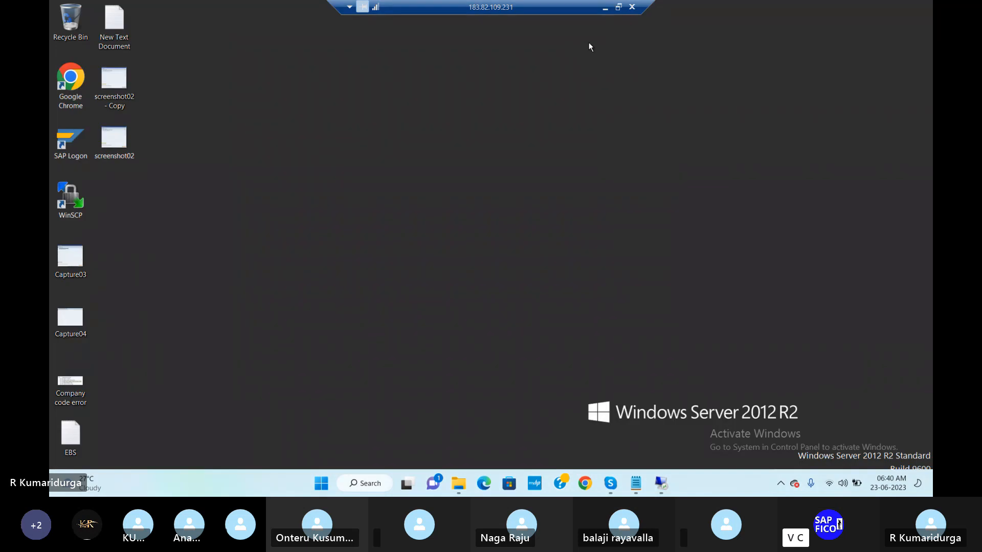
Step: Disconnect the remote desktop session and stop sharing the screen in the Skype call
click(632, 8)
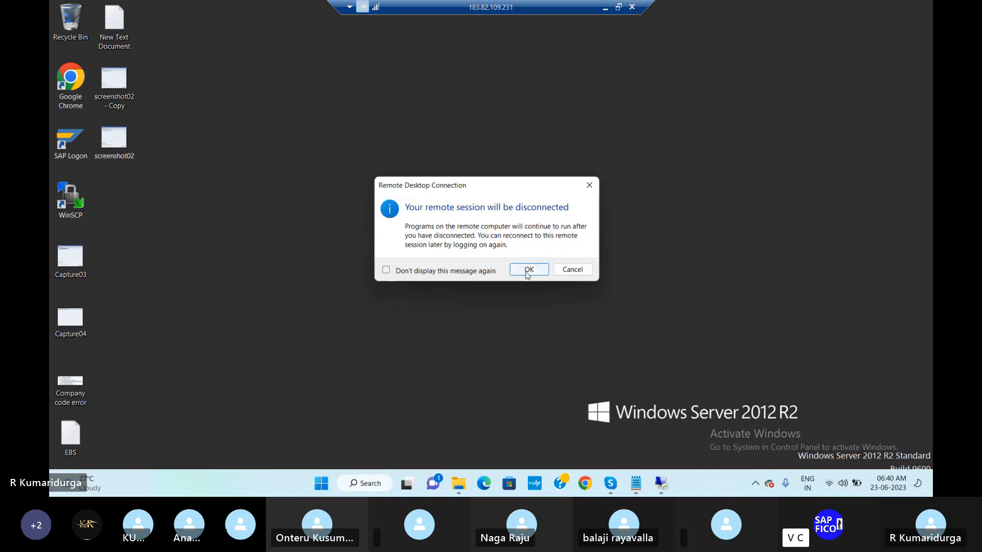
click(528, 271)
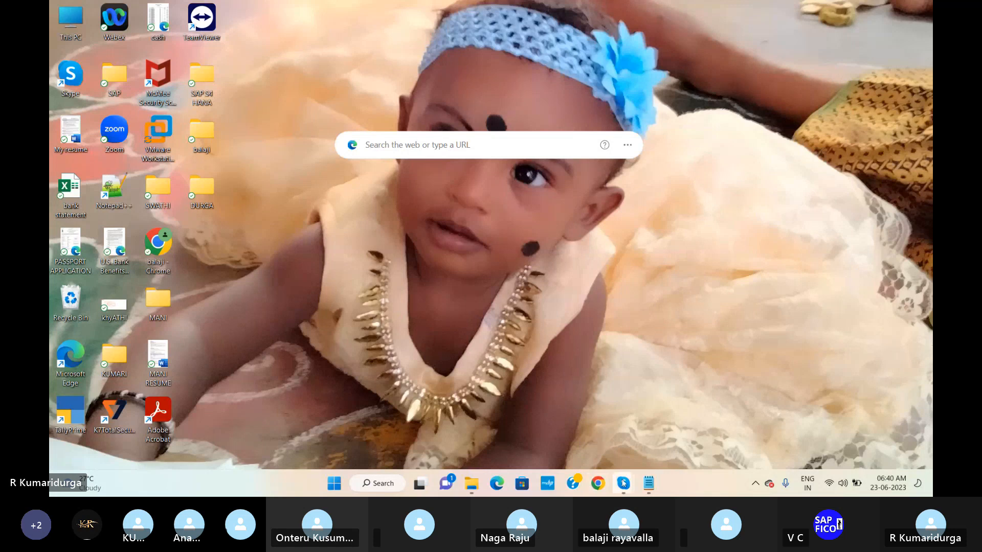
mouse_move(623, 483)
click(600, 434)
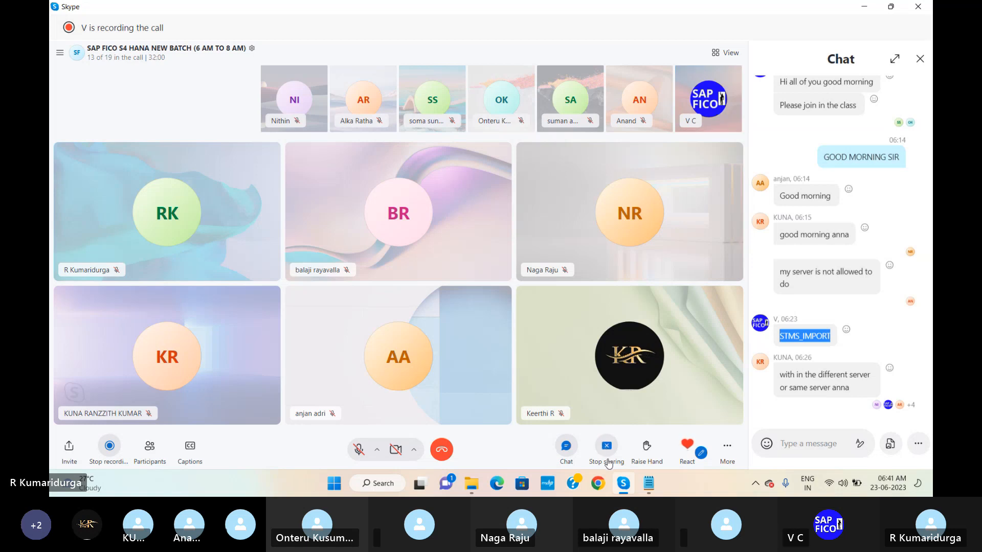
click(606, 450)
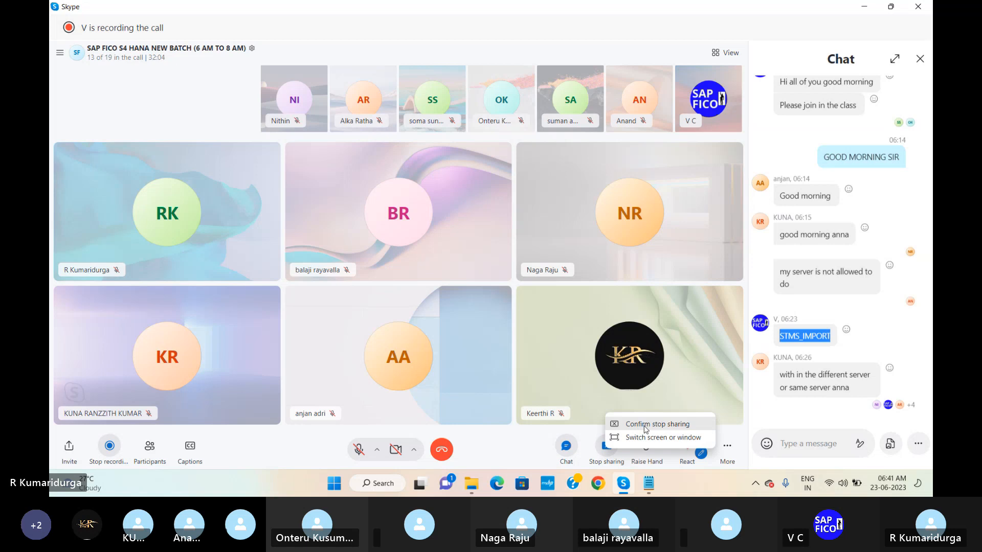
click(644, 425)
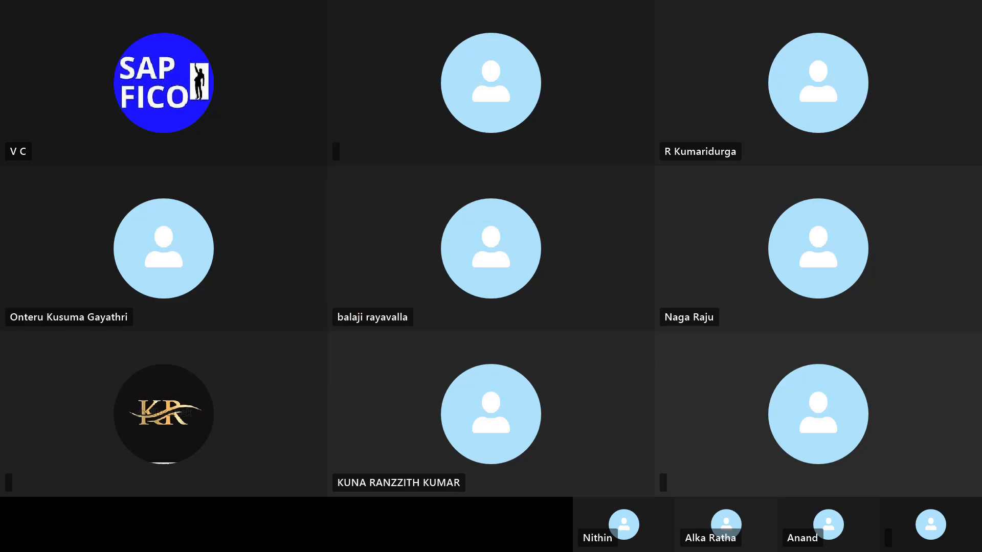
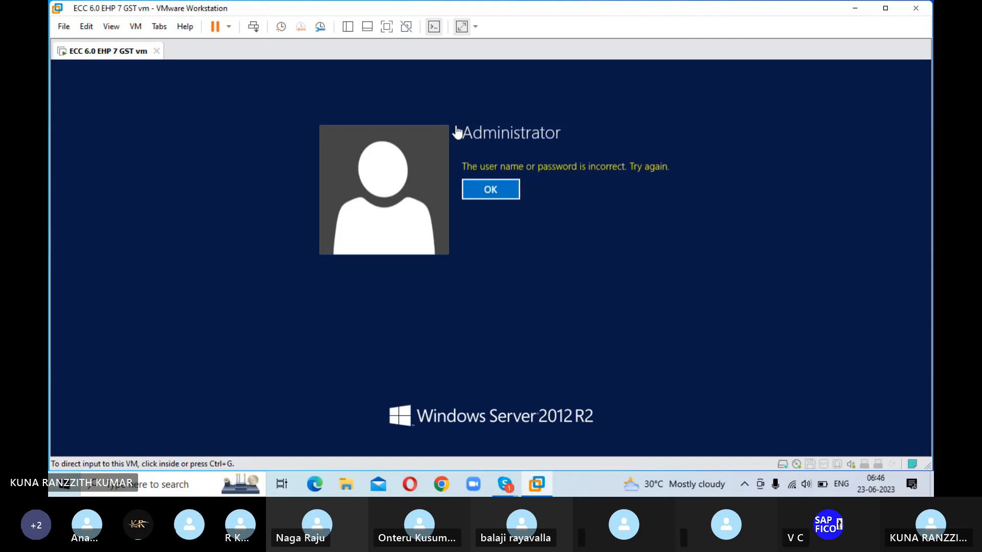
Step: Dismiss the sign-in error on the ECC 6.0 EHP 7 GST virtual machine and sign in as Administrator with the account password
click(496, 193)
click(491, 189)
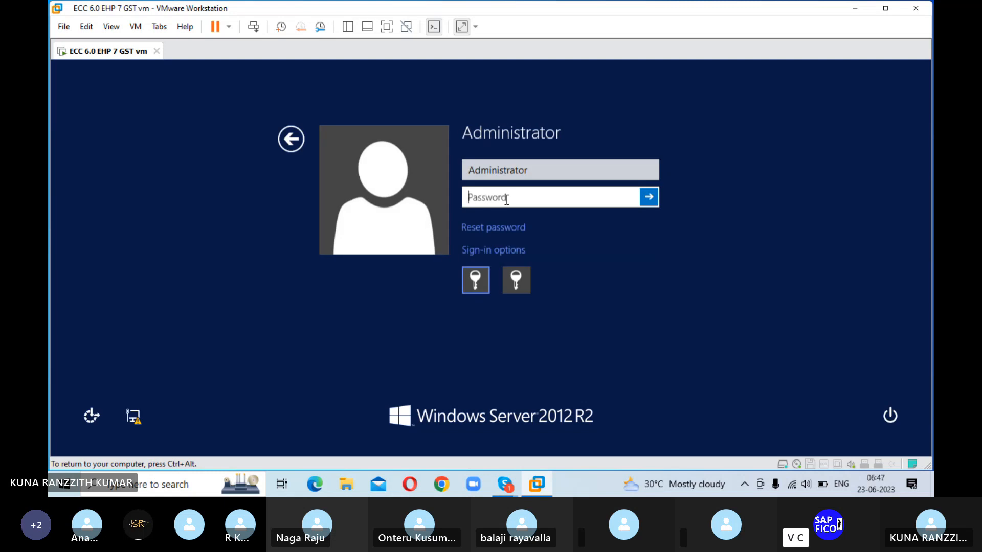
key(Caps_Lock)
text(•)
key(Caps_Lock)
text(•••••••)
key(Return)
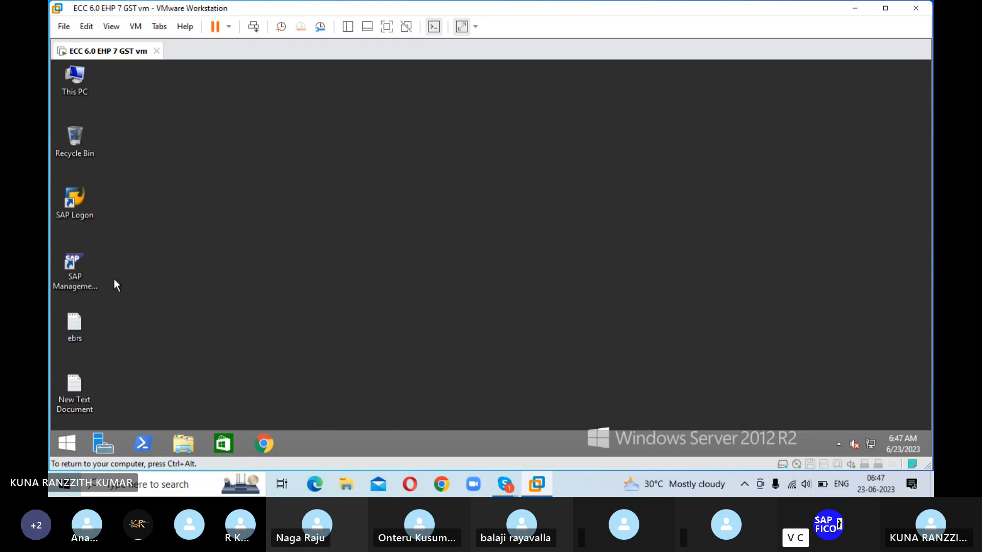
Step: Refresh the virtual machine's desktop and open SAP Management Console
click(84, 266)
right_click(84, 266)
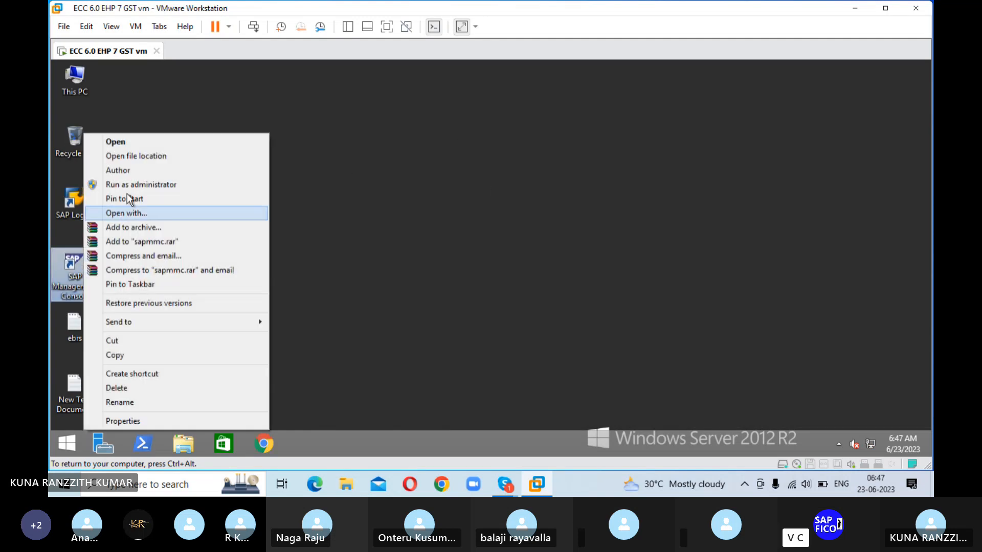
click(192, 141)
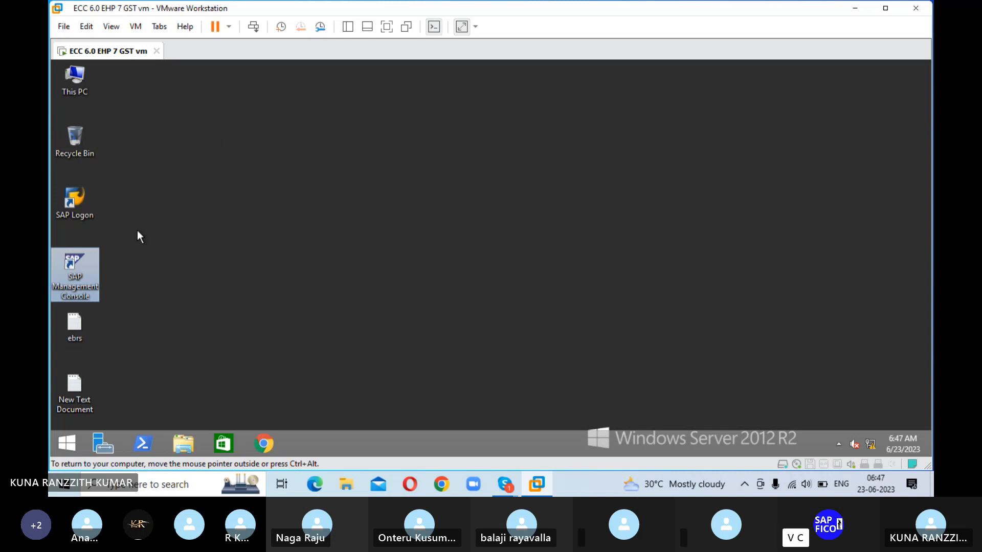
double_click(92, 266)
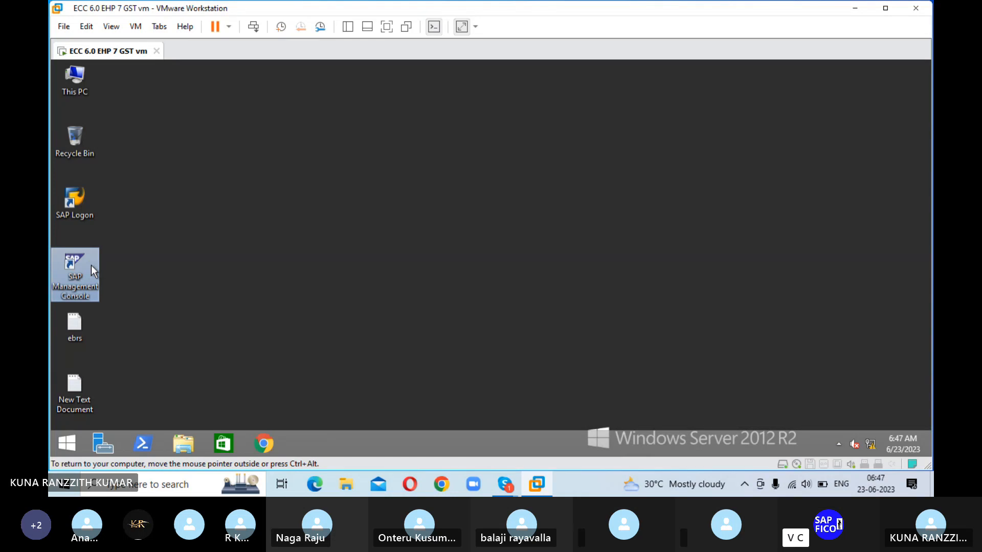
right_click(405, 211)
click(427, 246)
right_click(413, 198)
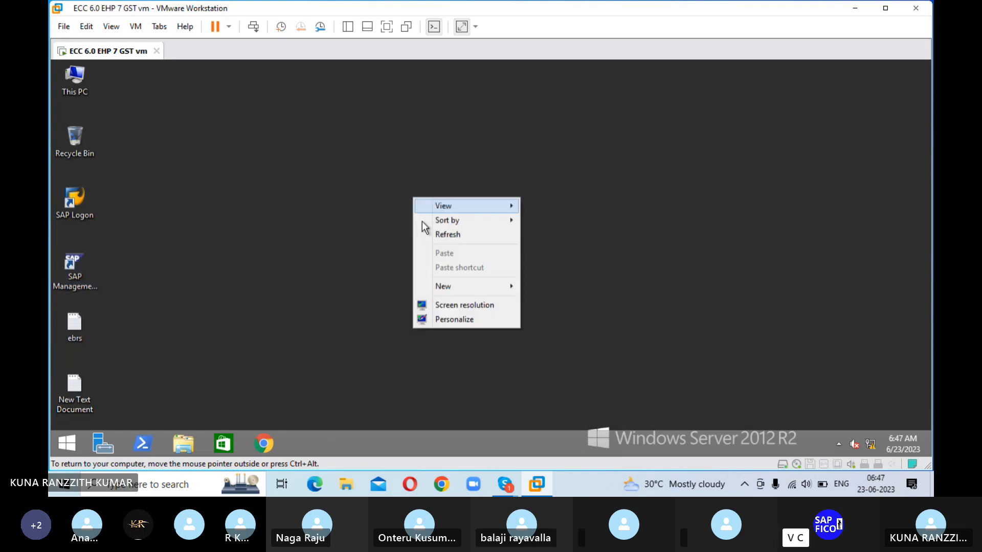
click(427, 235)
double_click(85, 261)
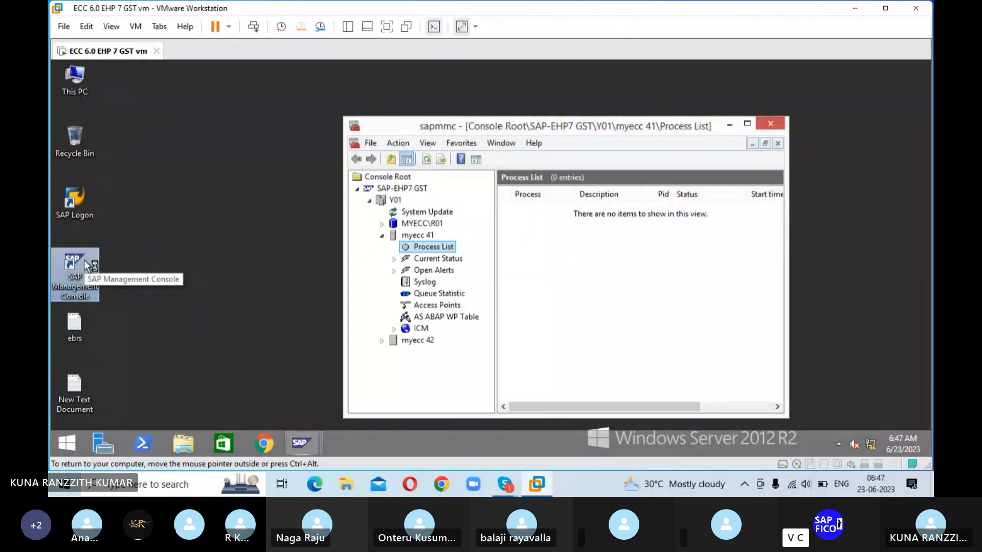
Step: Start the Y01 SAP system with the default start timeout, authenticating as MYECC\Administrator with the OS password
right_click(394, 203)
click(417, 206)
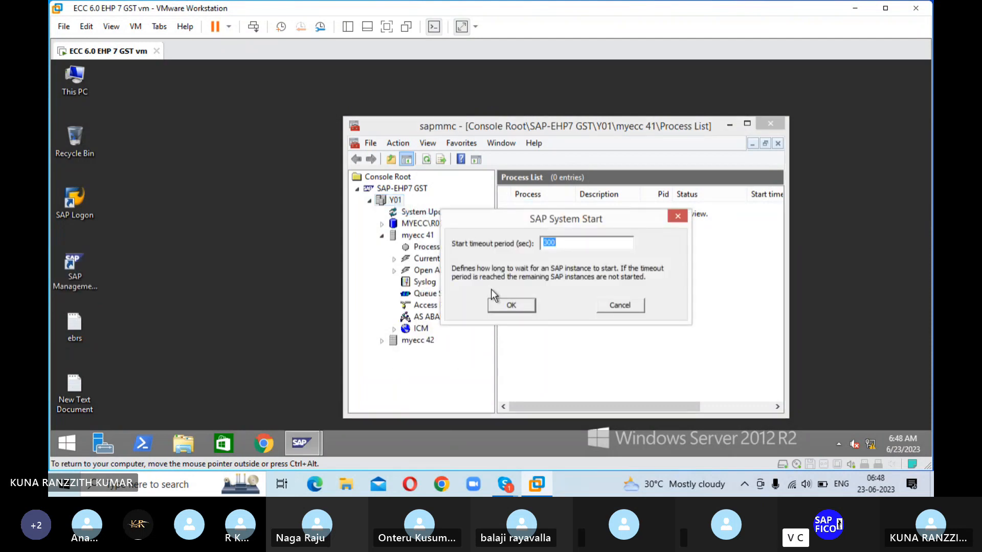
click(506, 305)
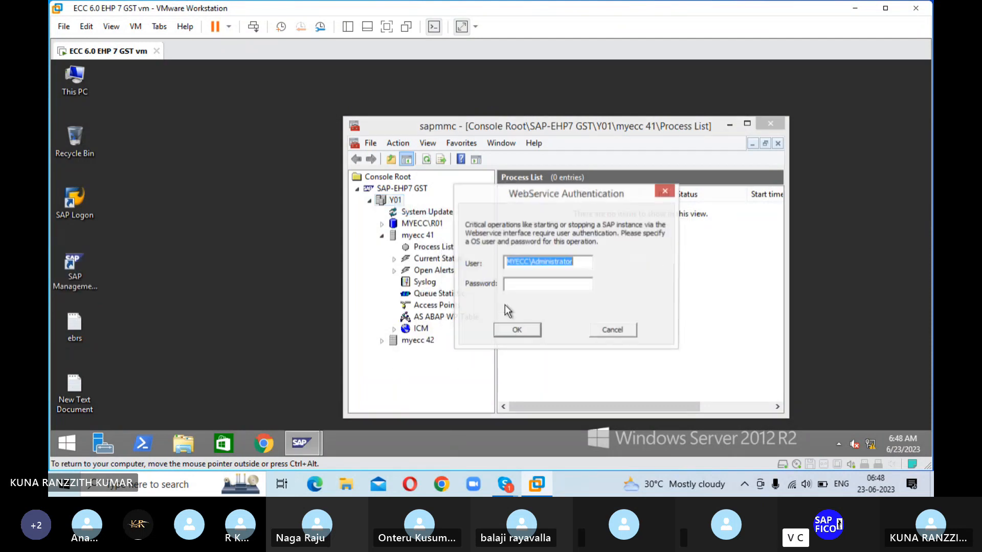
click(548, 281)
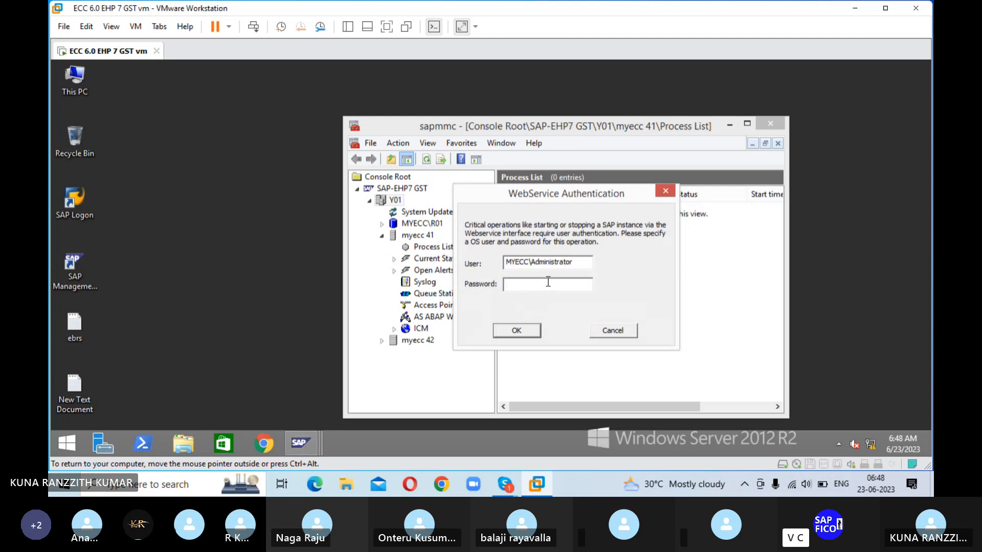
text(********)
click(522, 330)
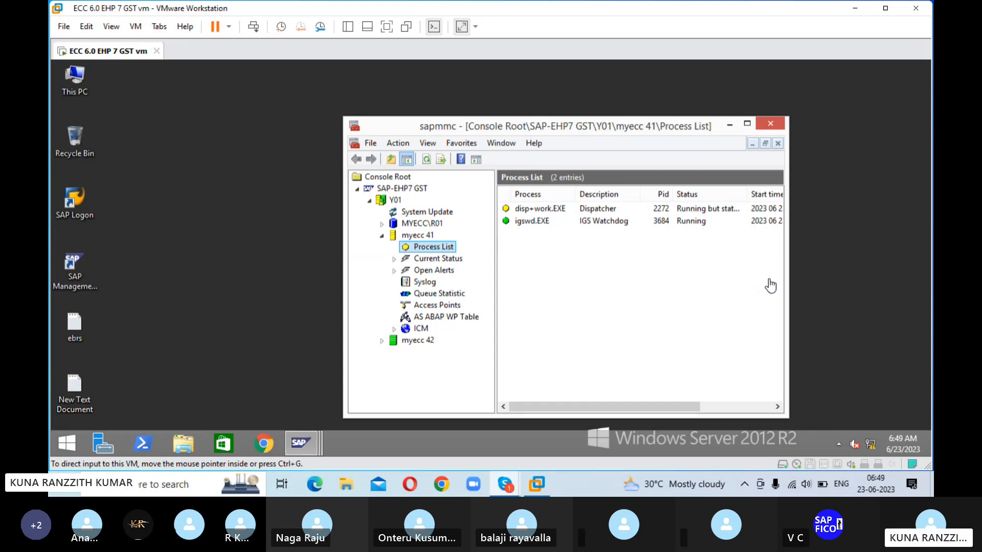
Step: Minimize the SAP Management Console window once the Y01 processes are running
click(789, 236)
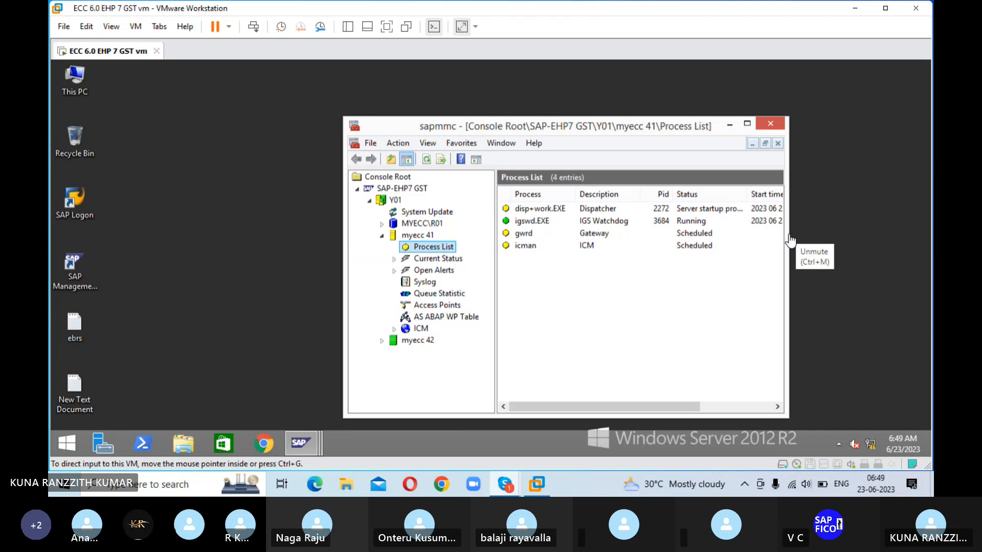
click(731, 127)
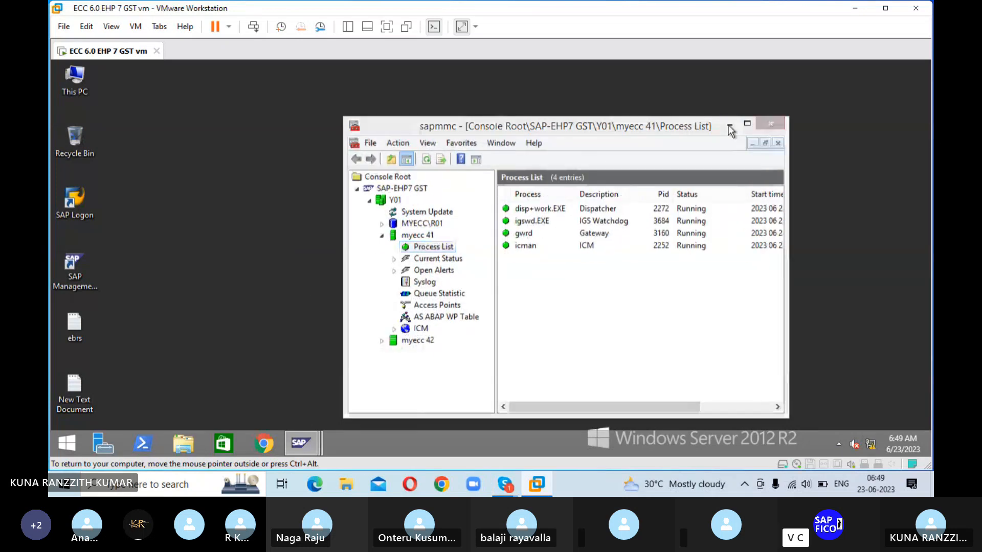
click(729, 125)
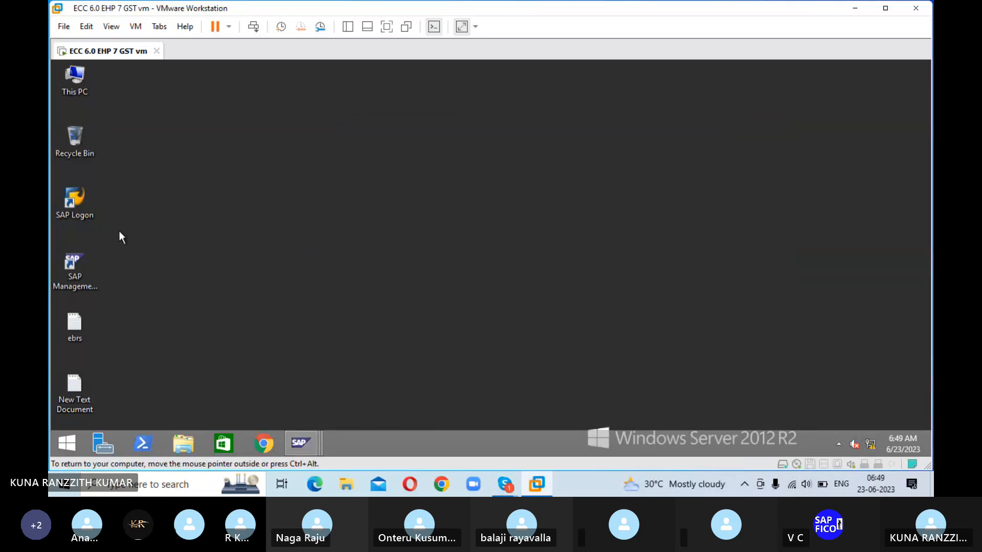
Step: Open SAP Logon and bring up the logon screen for the EHP7SR2 system
click(90, 209)
right_click(90, 208)
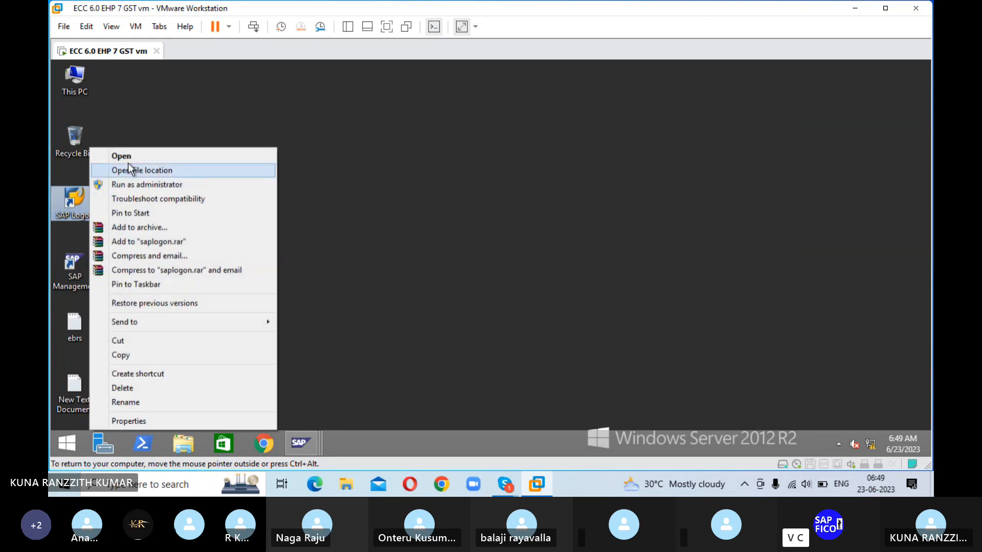
click(150, 156)
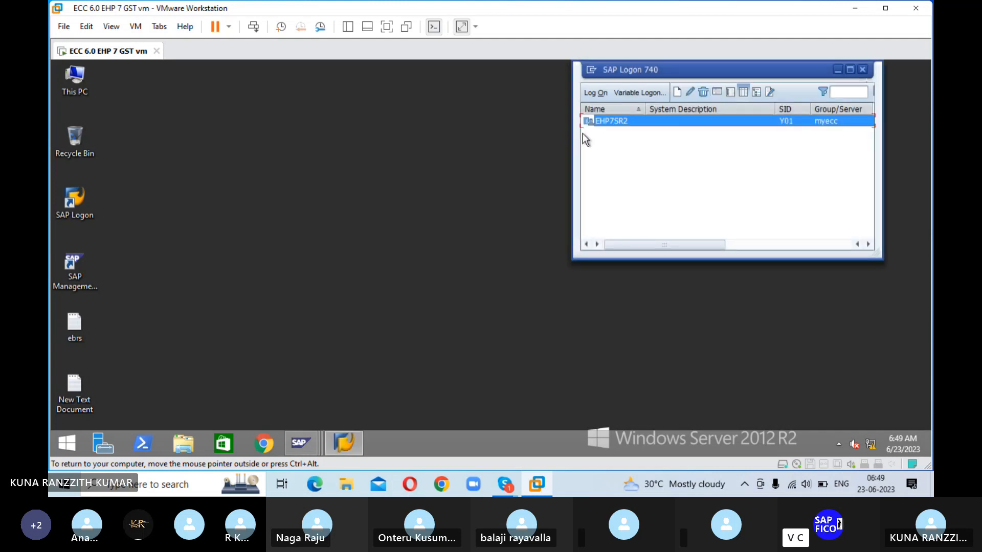
click(595, 92)
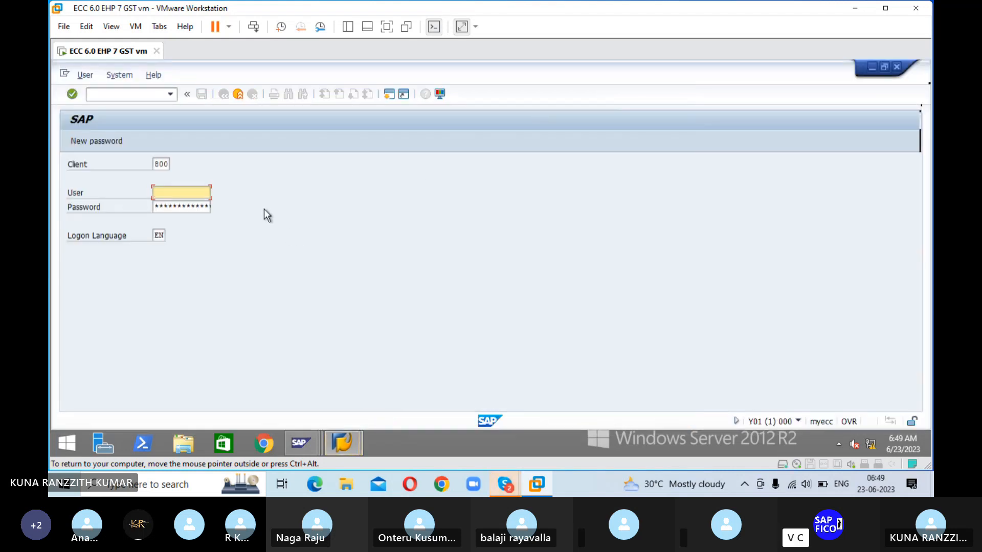
Step: Log on to client 800 as sapuser with the account password
text(s)
key(Down)
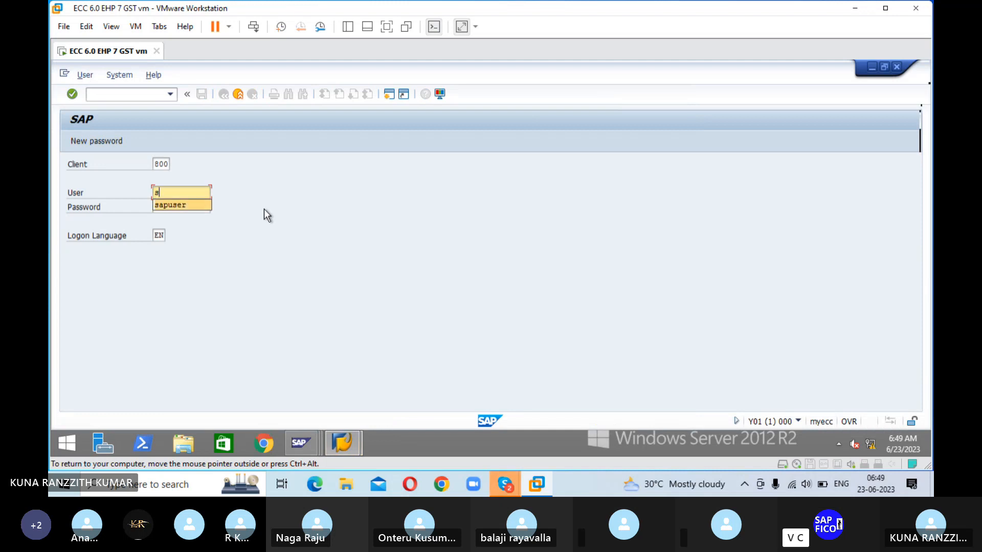
key(Return)
key(Tab)
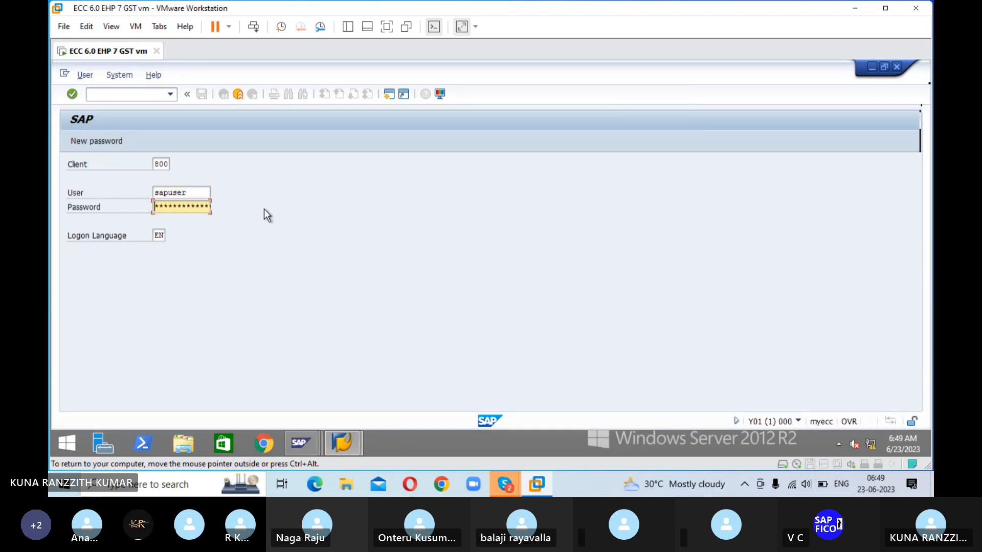
text(**)
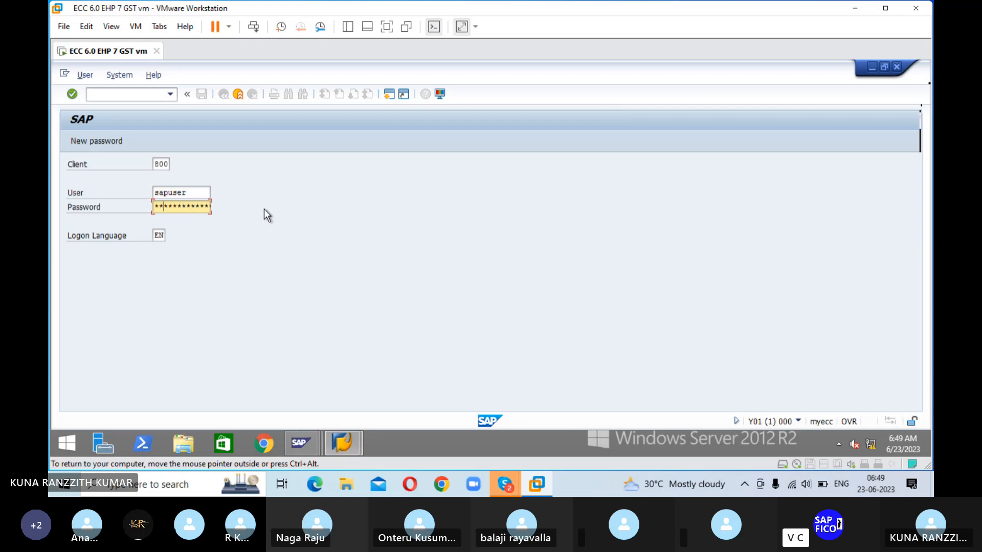
text(*******)
key(Return)
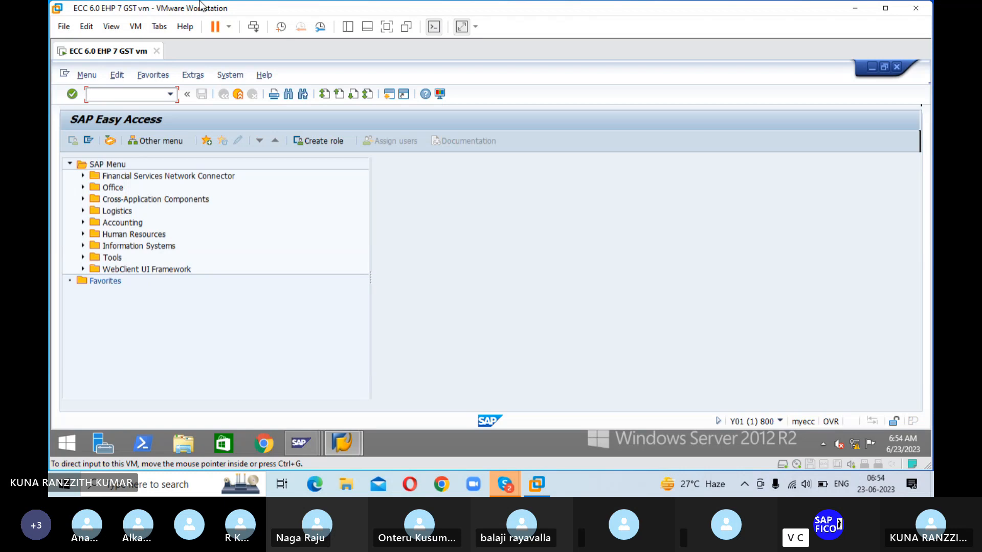
Step: Open the Terms of Payment overview with transaction OBB8
click(143, 94)
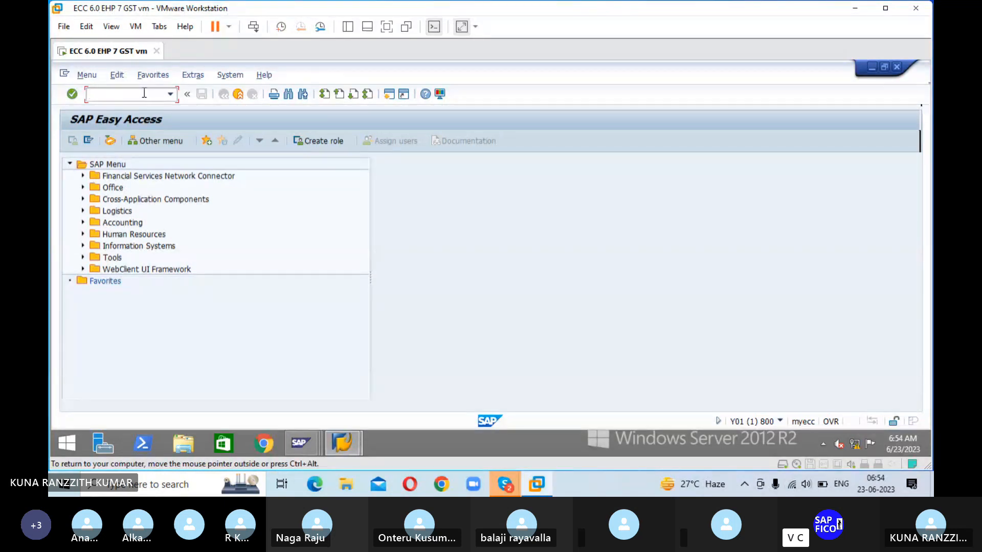
text(obb)
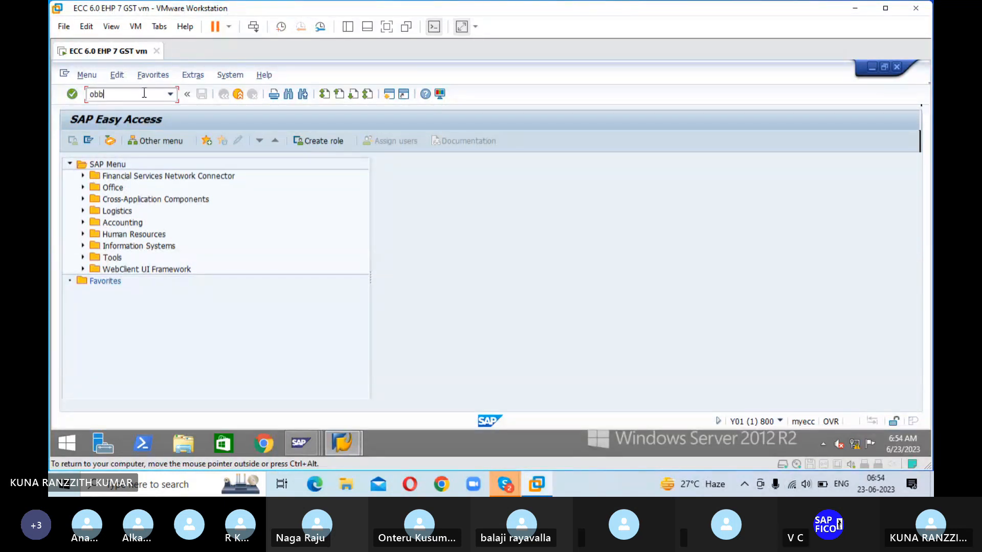
text(8)
key(Return)
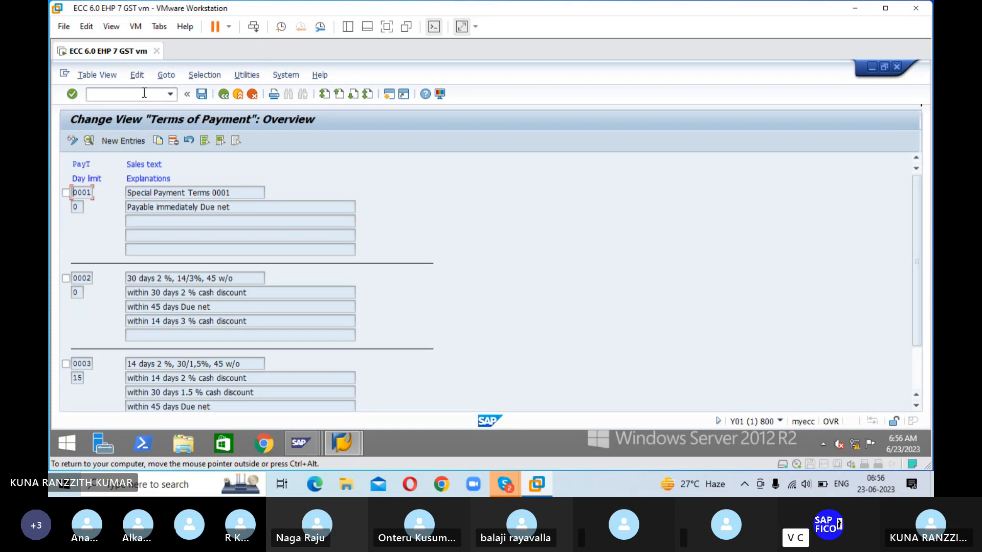
Step: Start a new terms of payment entry with the payment terms key RAN1
click(113, 142)
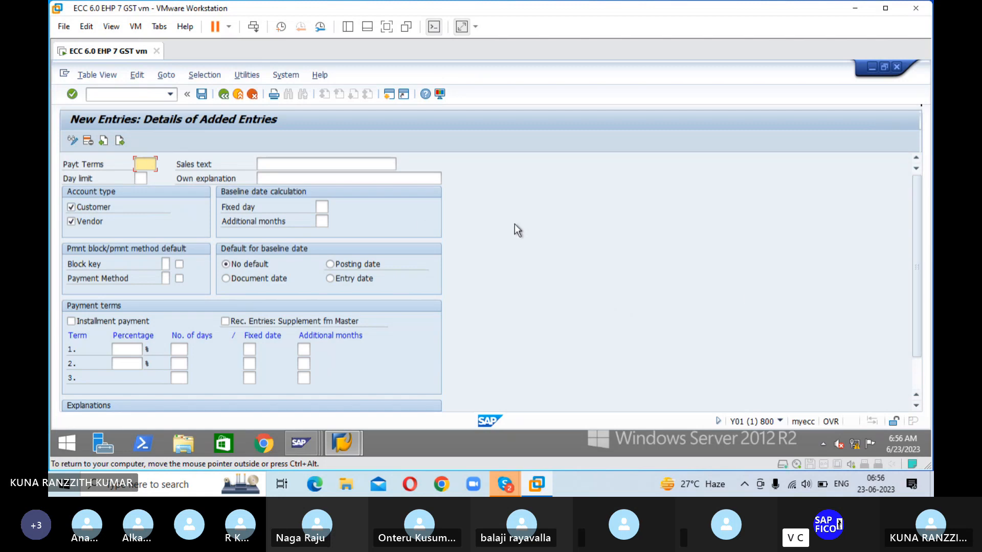
text(Z)
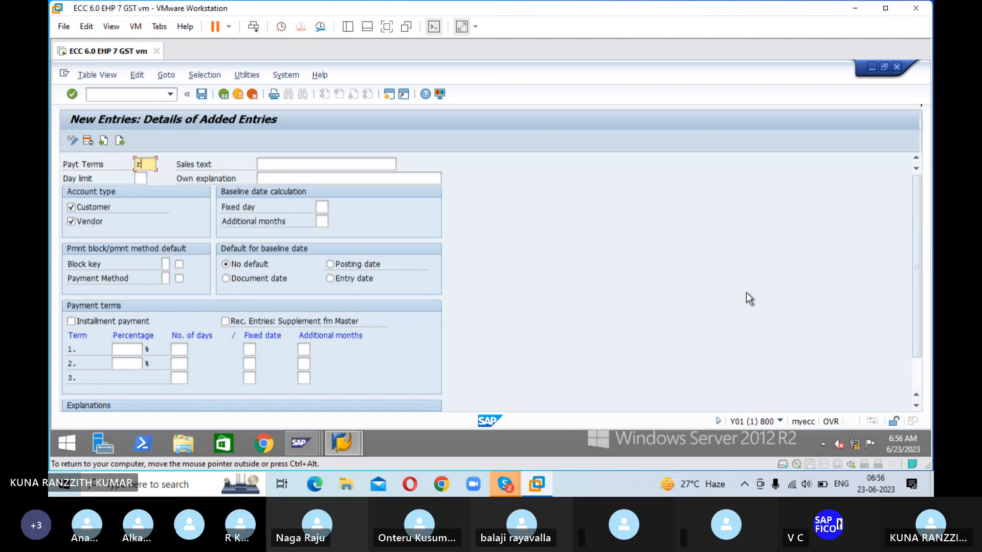
key(BackSpace)
text(RAN1)
key(Tab)
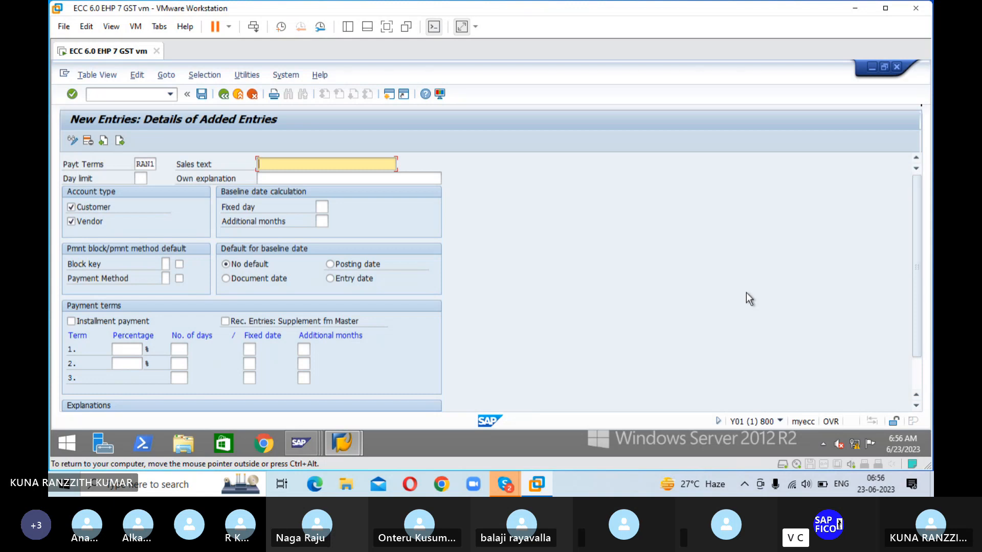
Step: Enter PAYMENT TERMS FOR VENDOR as the sales text of RAN1 and leave the day limit blank
text(PA)
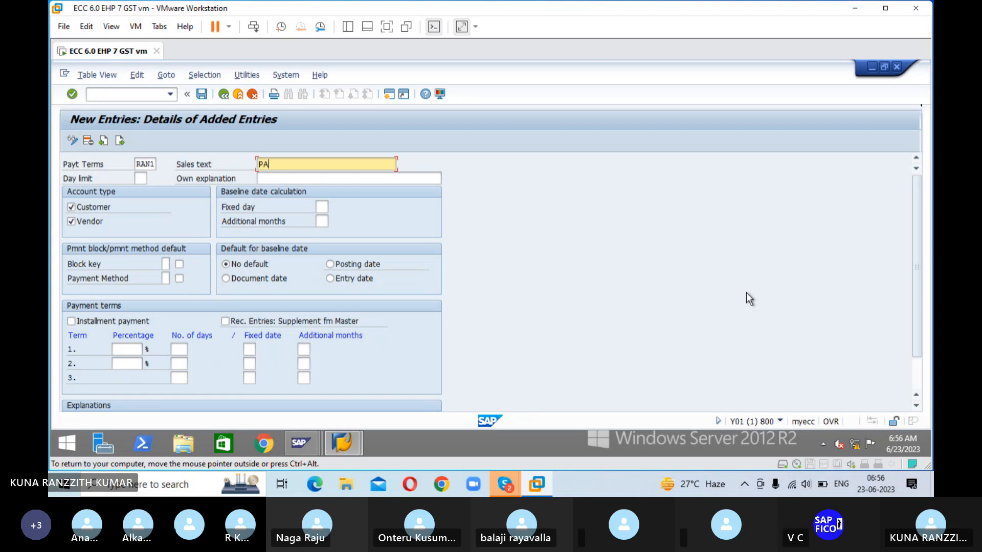
text(YMENT TERS)
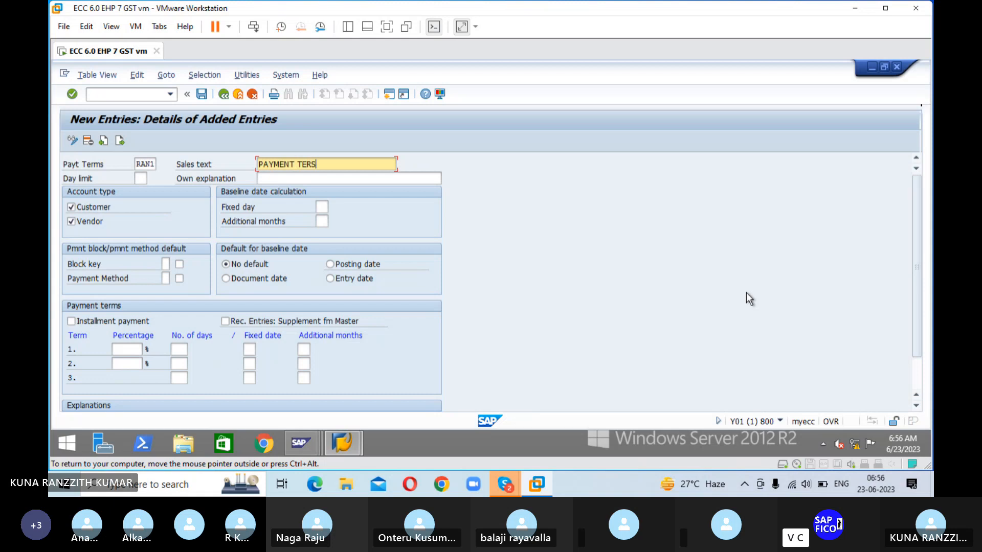
key(BackSpace)
key(BackSpace)
text(RMS FOR VENDOR)
key(Tab)
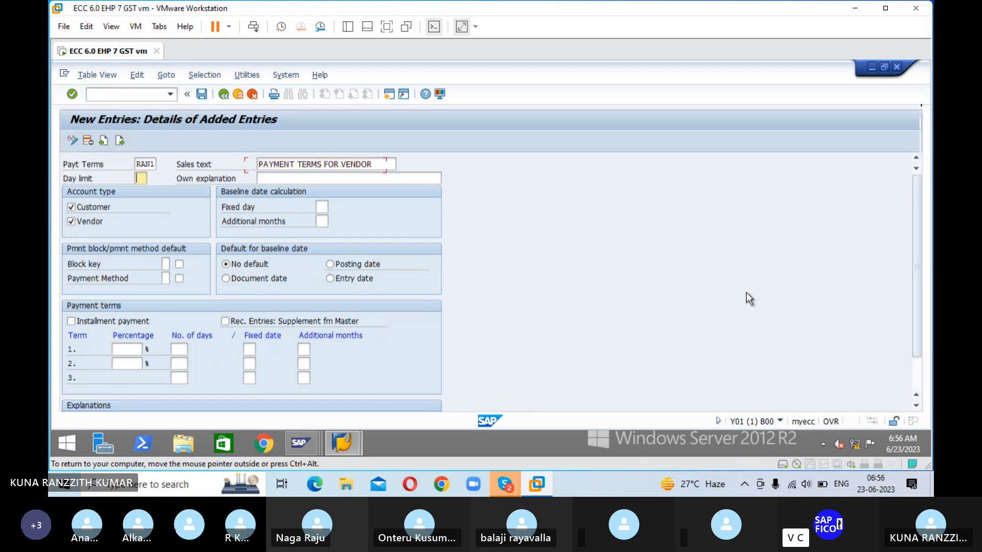
key(Tab)
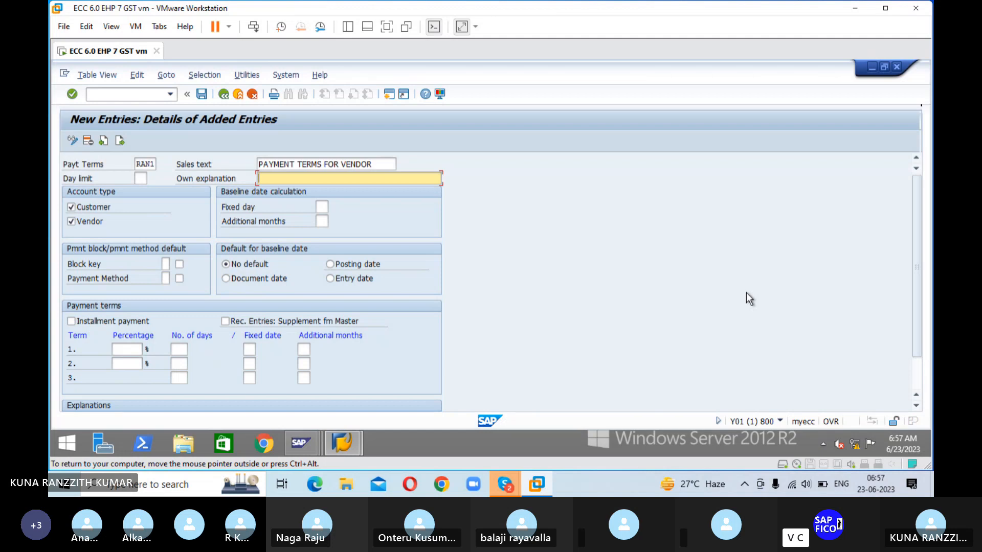
Step: Enter "10 DAYS 4% 20 DAYS 3%, 30 DAYS DUE DATE" as the own explanation of the payment terms
text(WITH)
key(BackSpace)
key(BackSpace)
key(BackSpace)
key(BackSpace)
text(10 DAYS 3%, 20 DAYS)
drag(297, 178, 308, 178)
text(4% 20 DAYS  3)
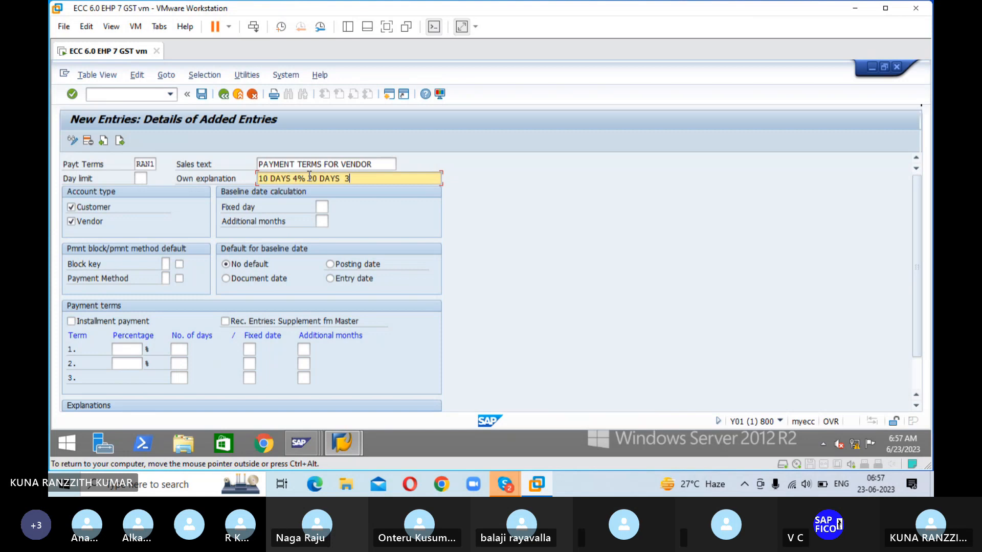
text(%, 30)
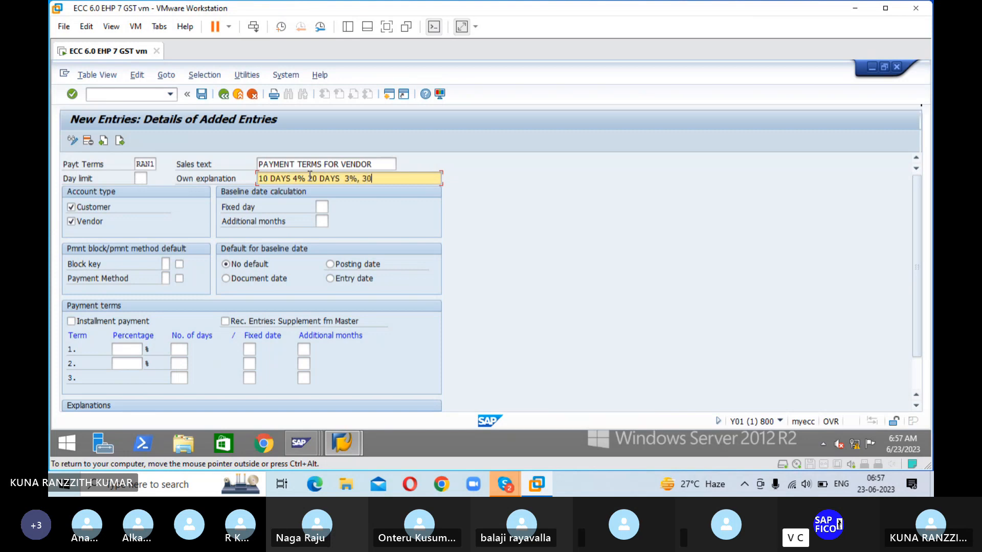
text(DAYS)
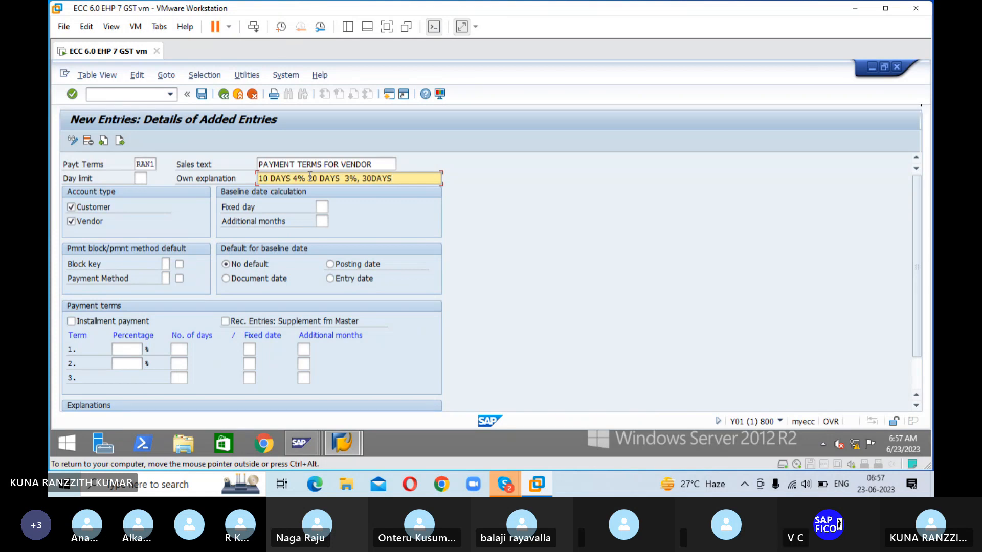
text( DUE DATE)
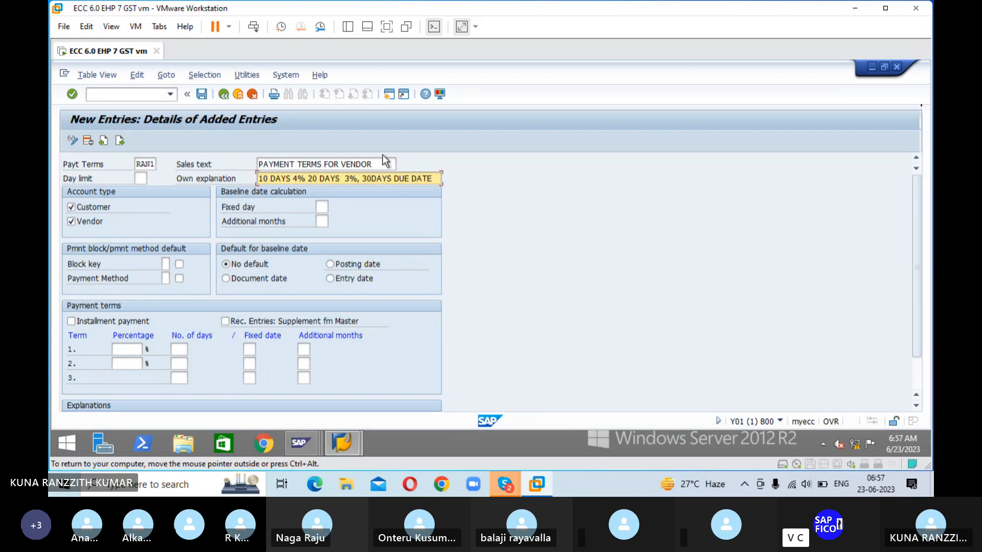
click(373, 179)
text(DAYS )
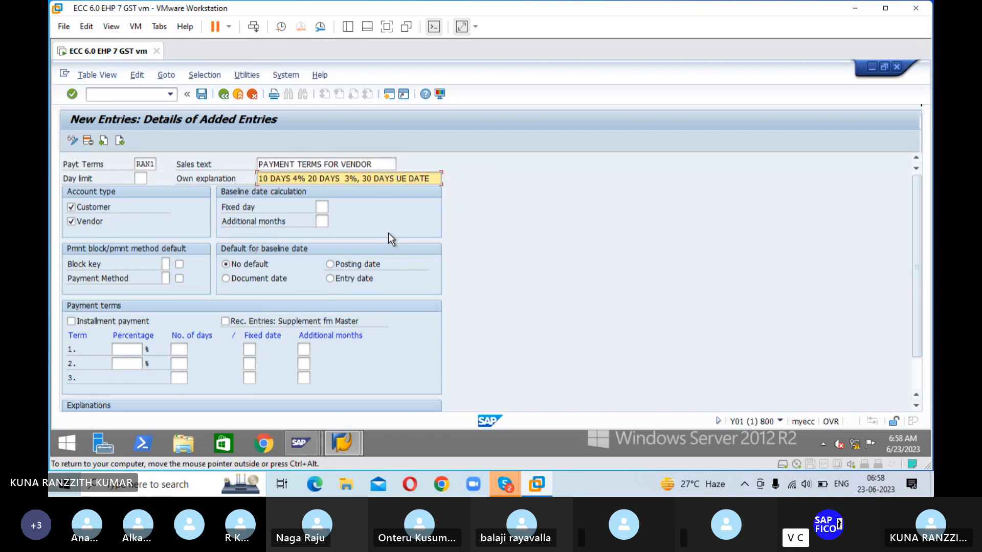
text(DUE DATE)
Step: Set the default for baseline date to Document date, leaving the fixed day and additional months empty
key(Tab)
key(Tab)
key(Tab)
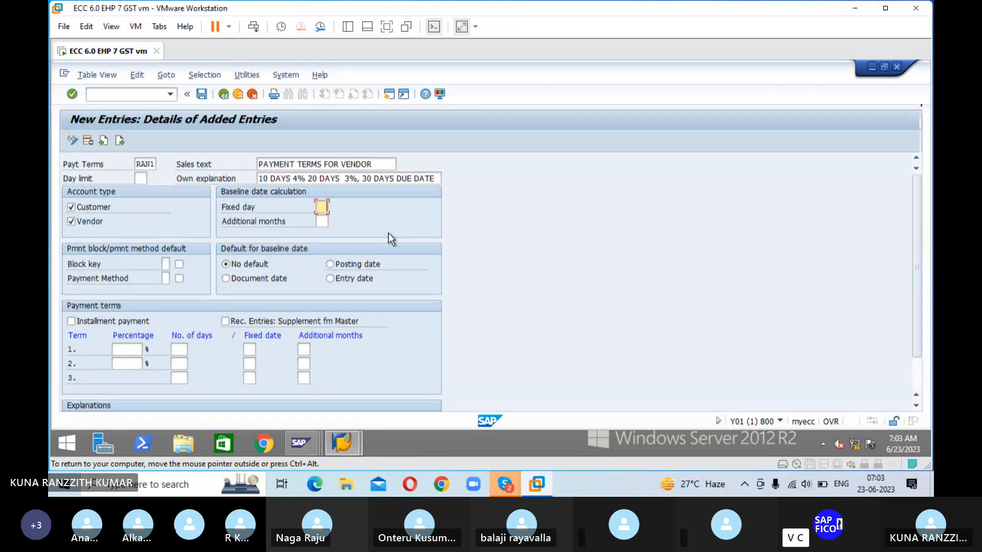
key(Tab)
key(Tab)
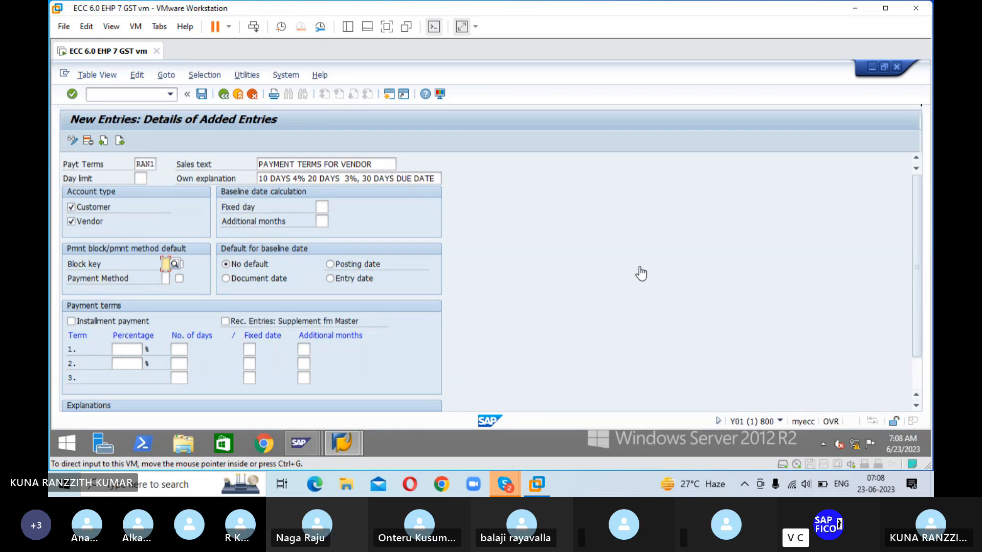
click(232, 278)
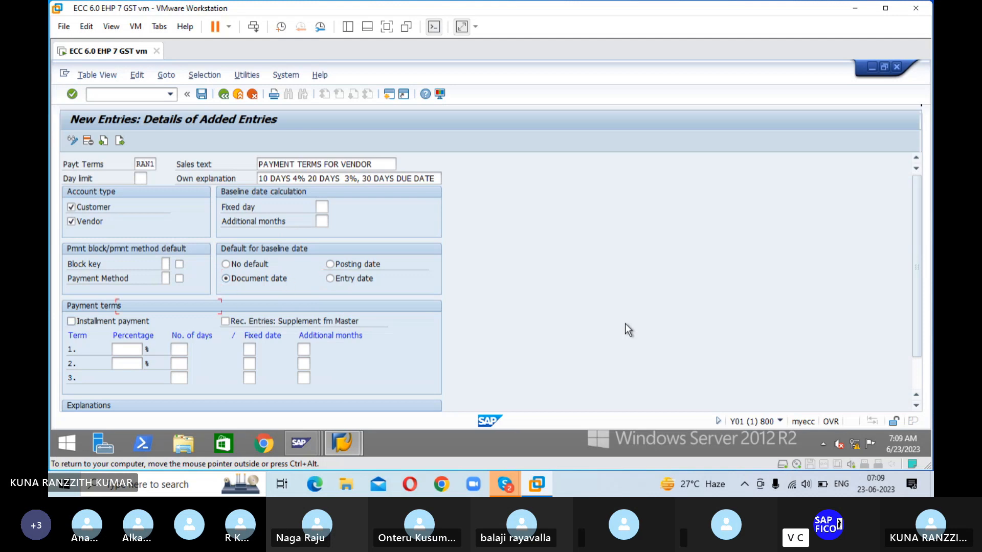
Step: Define the terms as 4% within 10 days, 3% within 20 days, and 30 days for the third term
key(Tab)
key(Tab)
key(Tab)
text(10)
key(Tab)
key(Tab)
key(Tab)
key(Tab)
text(20)
key(Tab)
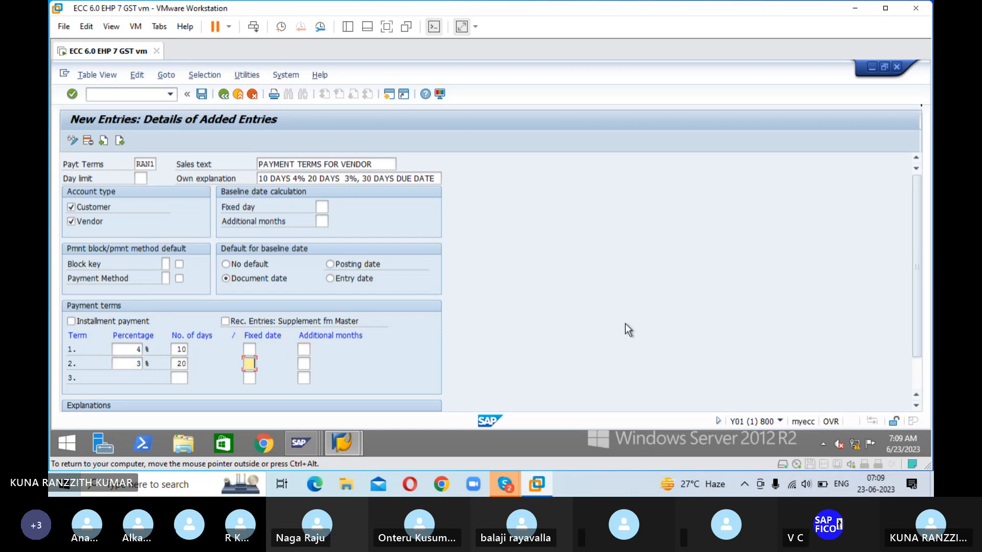
key(Tab)
key(Tab)
text(30)
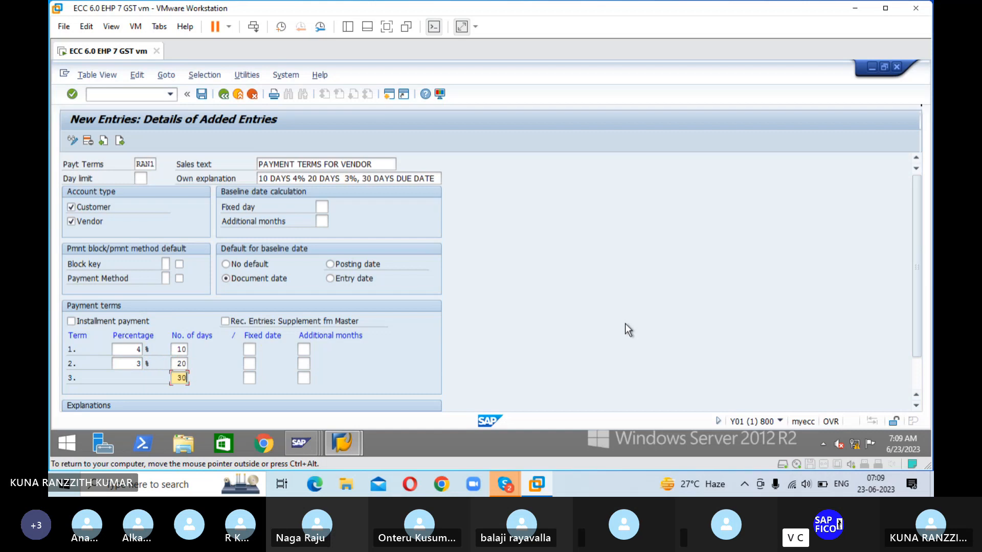
Step: Save the RAN1 payment terms to customizing request Y01K900114
key(Tab)
click(201, 95)
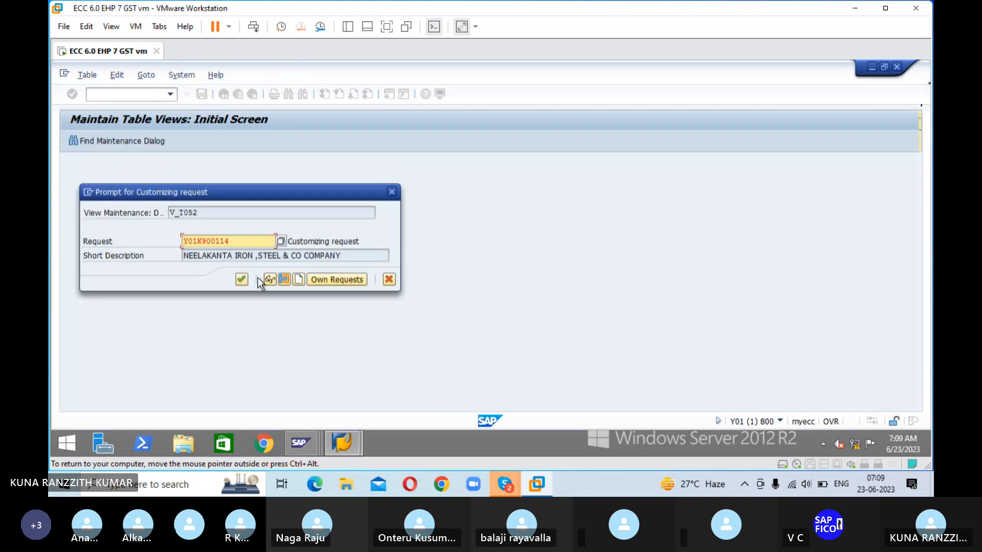
click(242, 280)
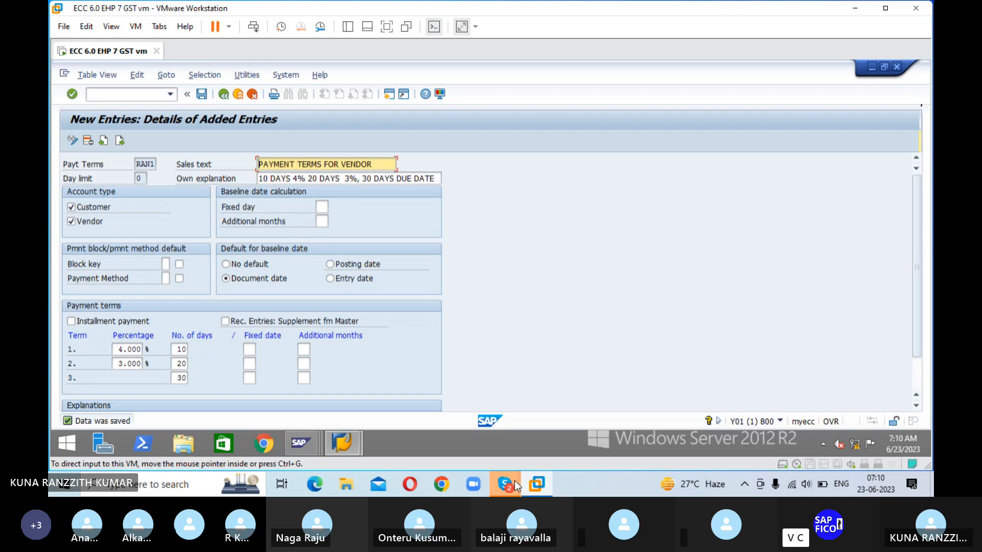
Step: Check the vendor payment terms configuration outline in Skype, return to the virtual machine, and exit to SAP Easy Access
click(537, 439)
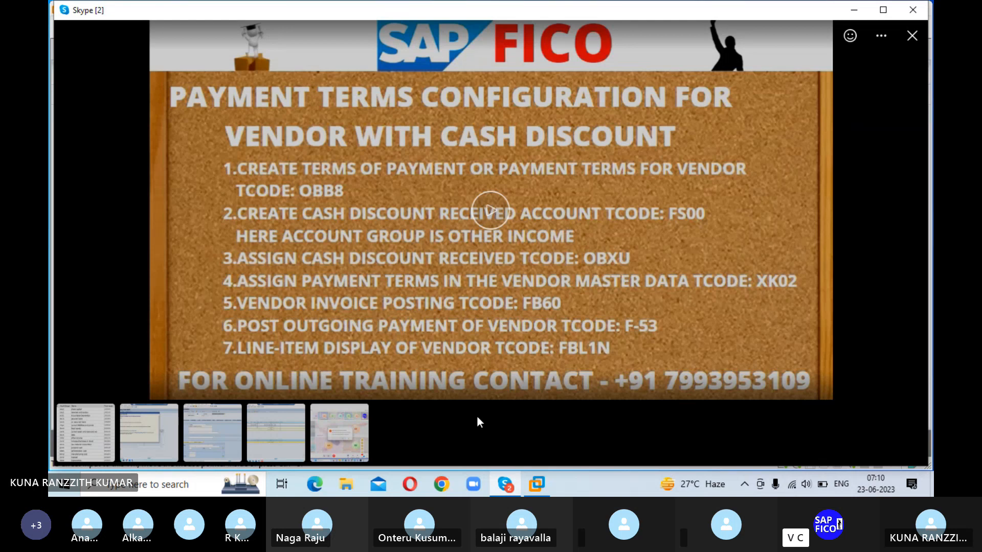
click(533, 488)
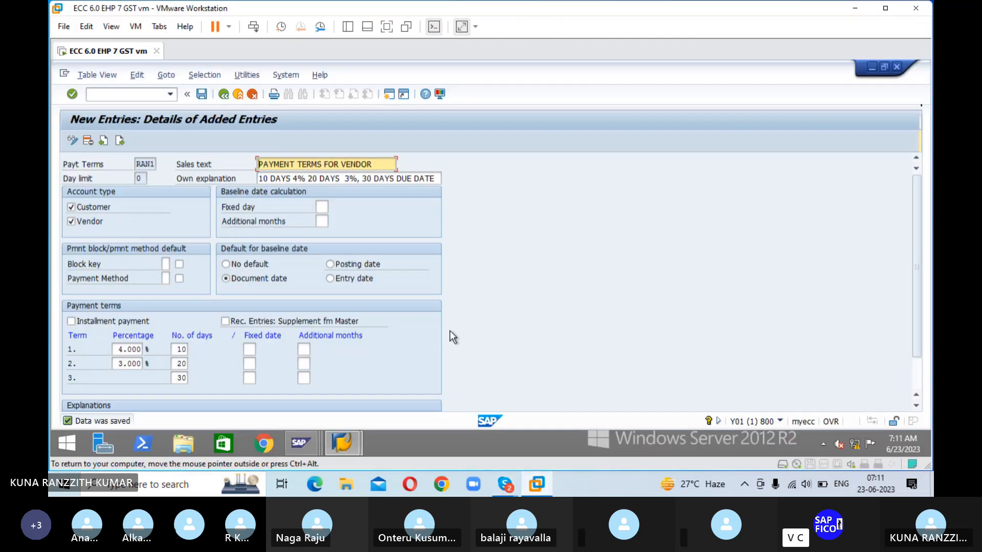
click(253, 96)
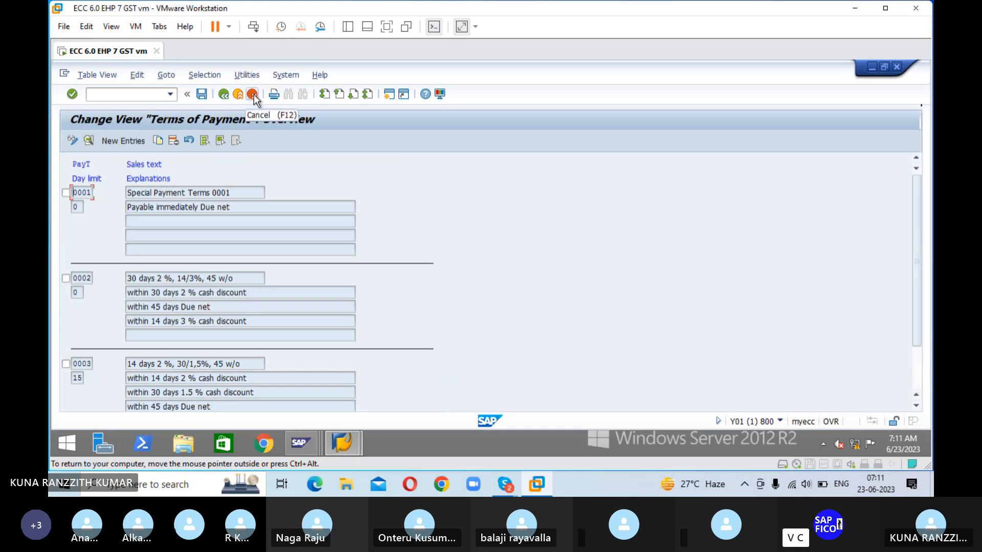
click(254, 95)
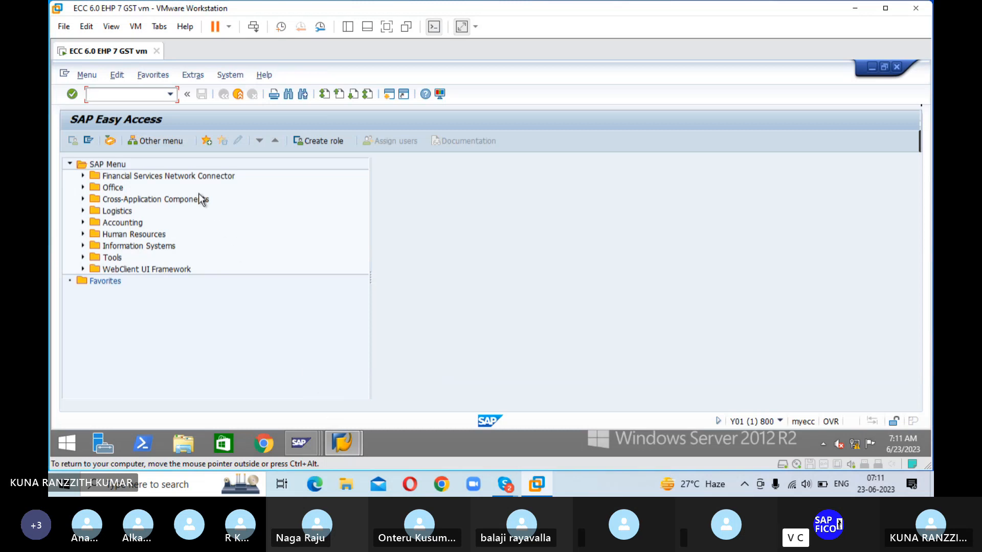
Step: Reopen the Terms of Payment overview with transaction OBB8 and view the details of payment terms 0001
text(OBB8)
key(Return)
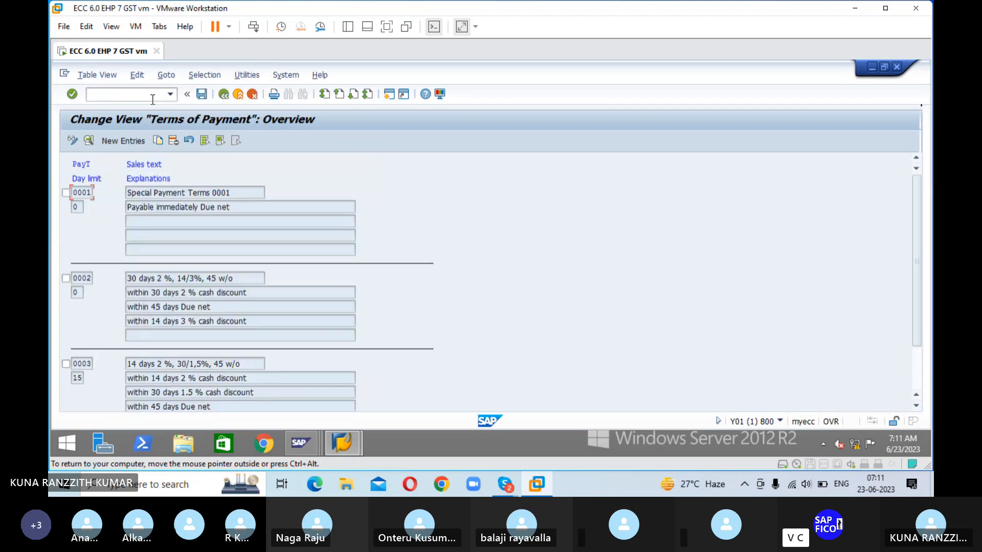
double_click(81, 192)
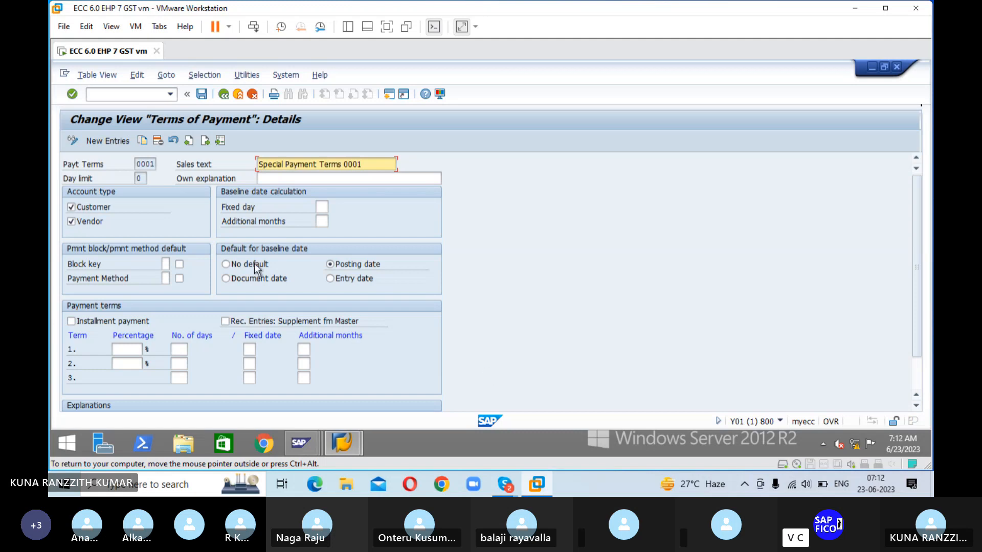
Step: Open the G/L account groups with /NOBD4, position to chart of accounts RAA1, and check the number range of OTHER INCOMES
click(125, 95)
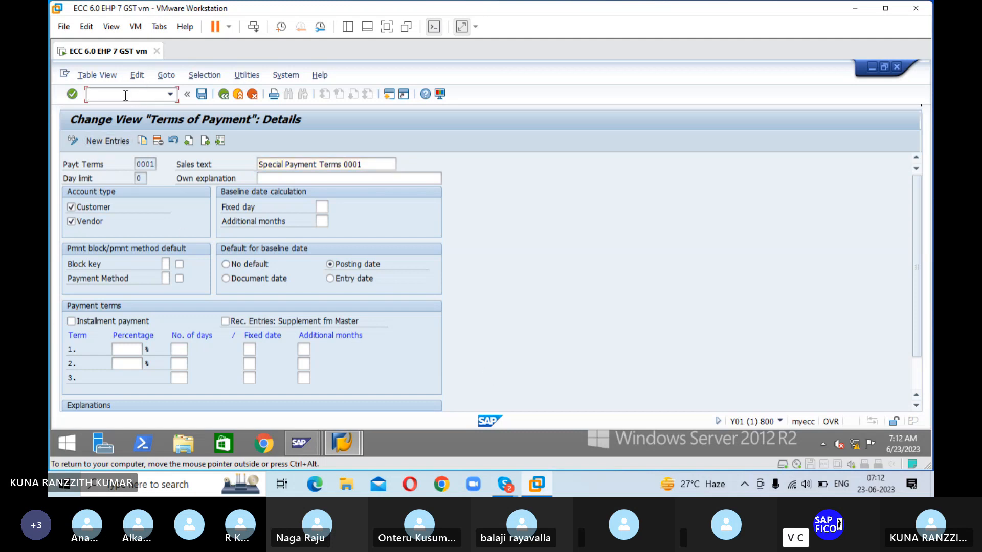
text(/NOBD4)
key(Return)
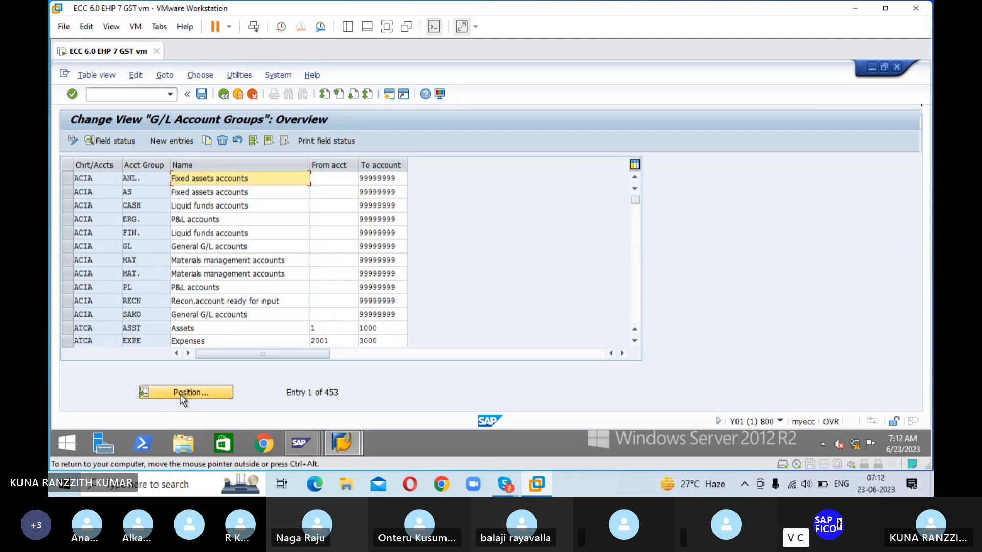
click(184, 391)
text(RAA1)
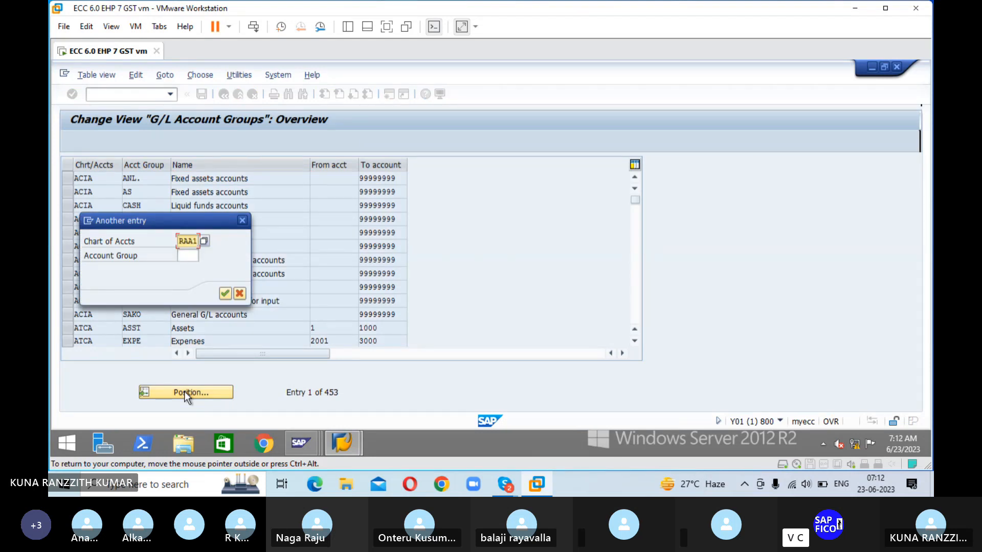
click(225, 294)
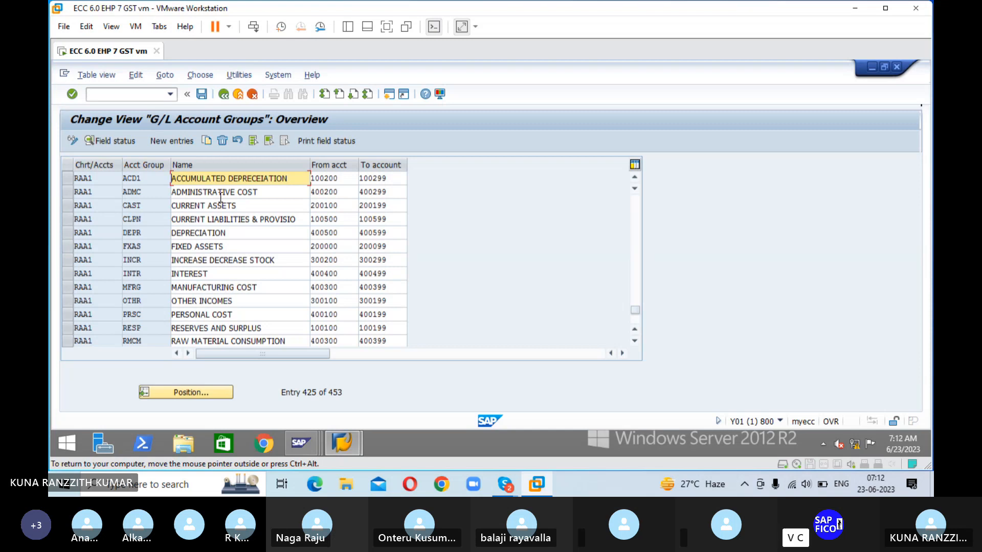
click(201, 301)
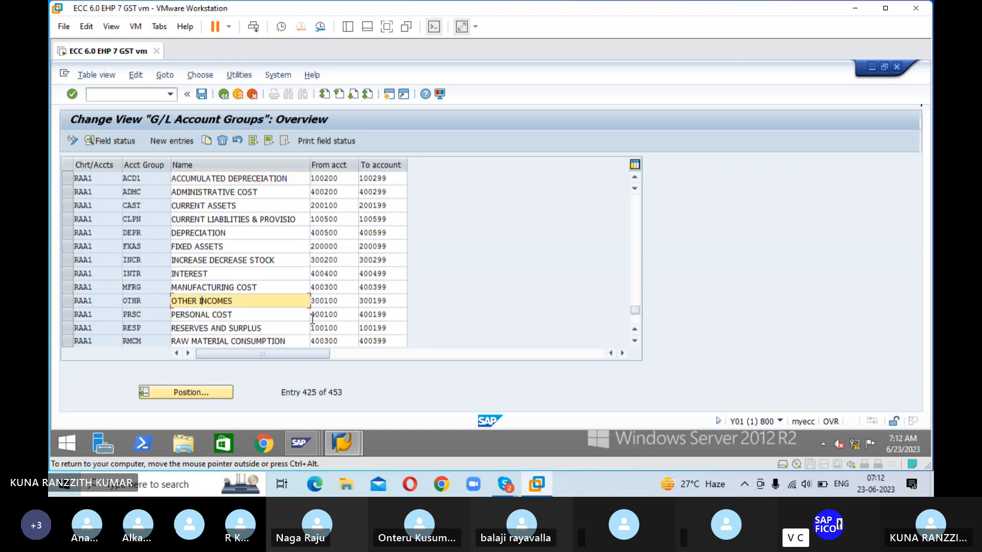
Step: Open a new session and start transaction FS00 in it
click(386, 97)
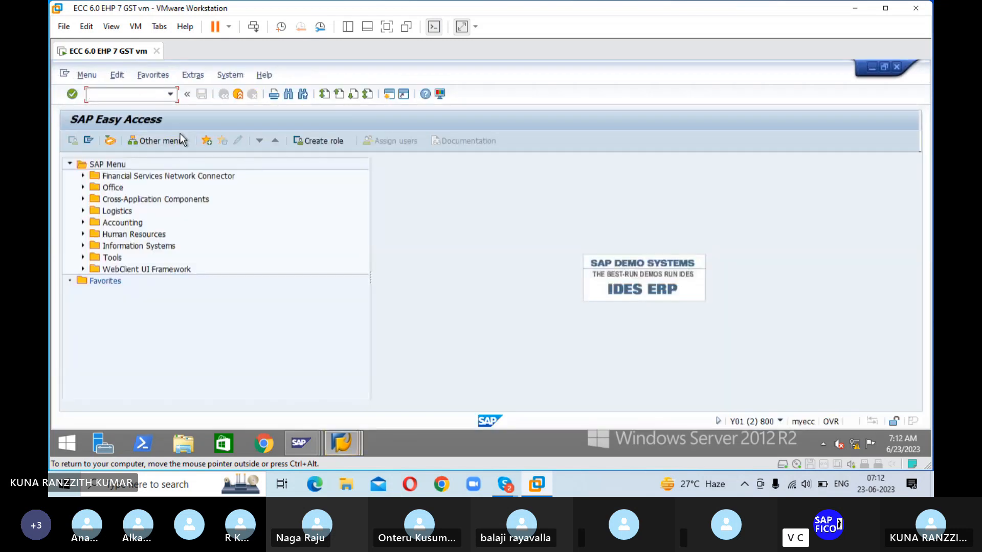
text(FS00)
key(Return)
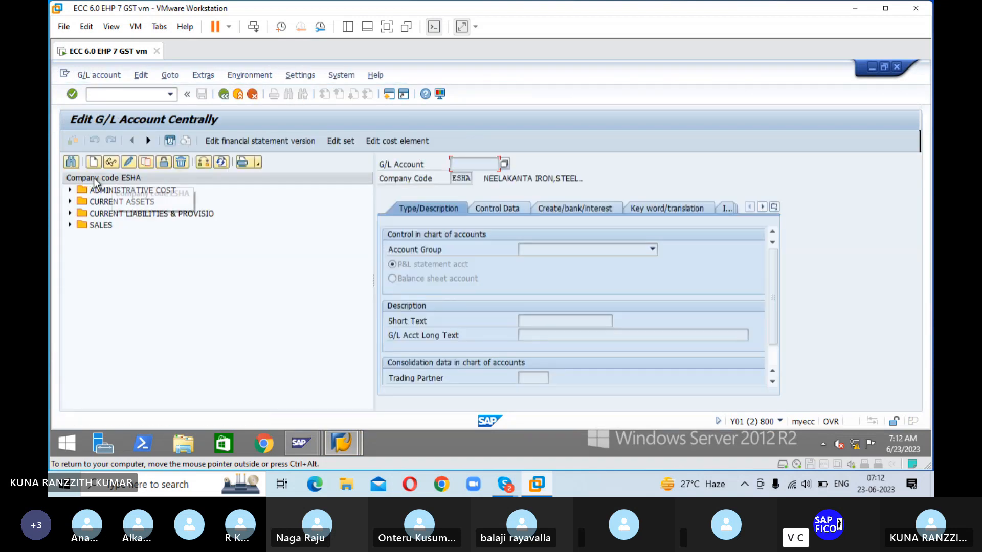
Step: Start creating G/L account 300100 in company code ESHA
click(92, 163)
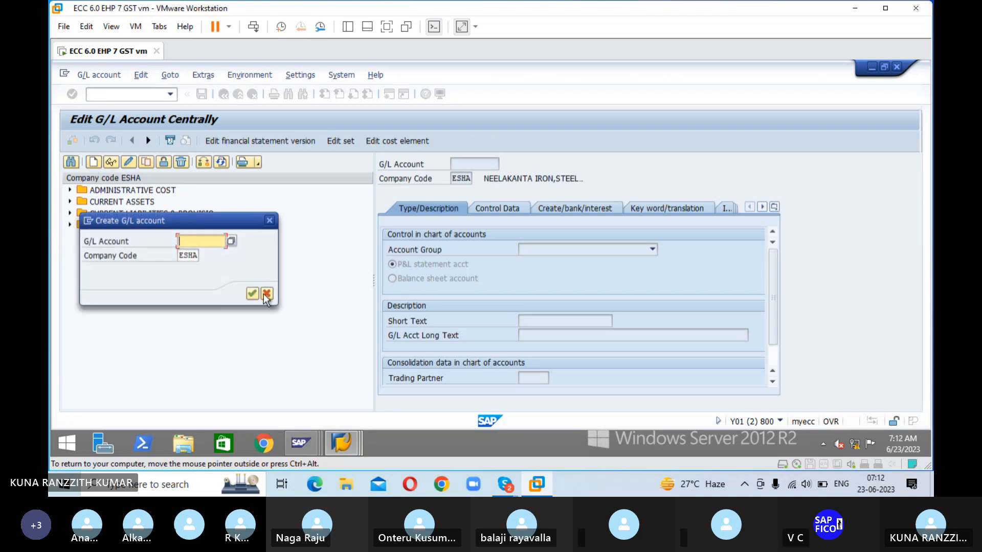
text(300100)
click(252, 293)
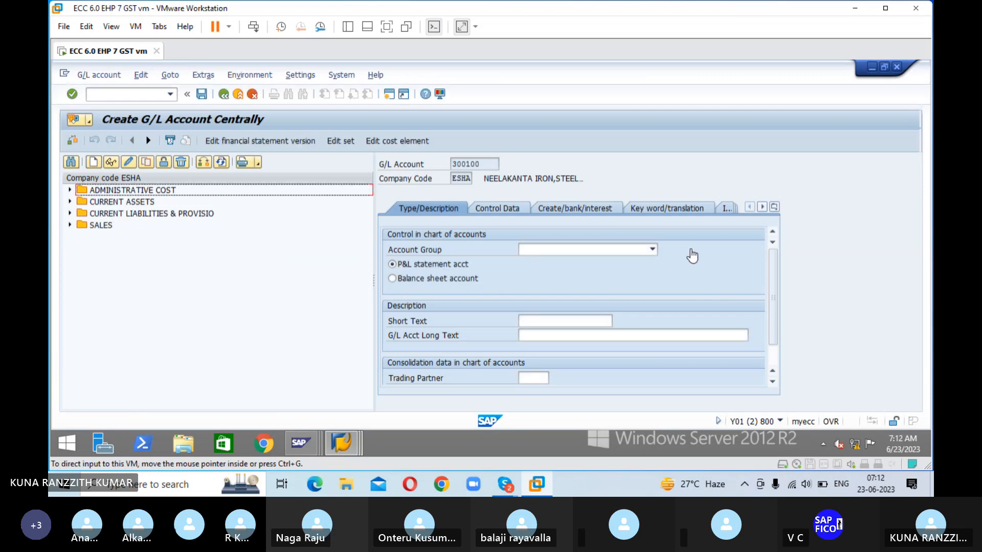
Step: Assign account group OTHER INCOMES and enter short text CASH DISCOUNT REC A/ and long text CASH DISCOUNT RECEIVED A/C
click(653, 251)
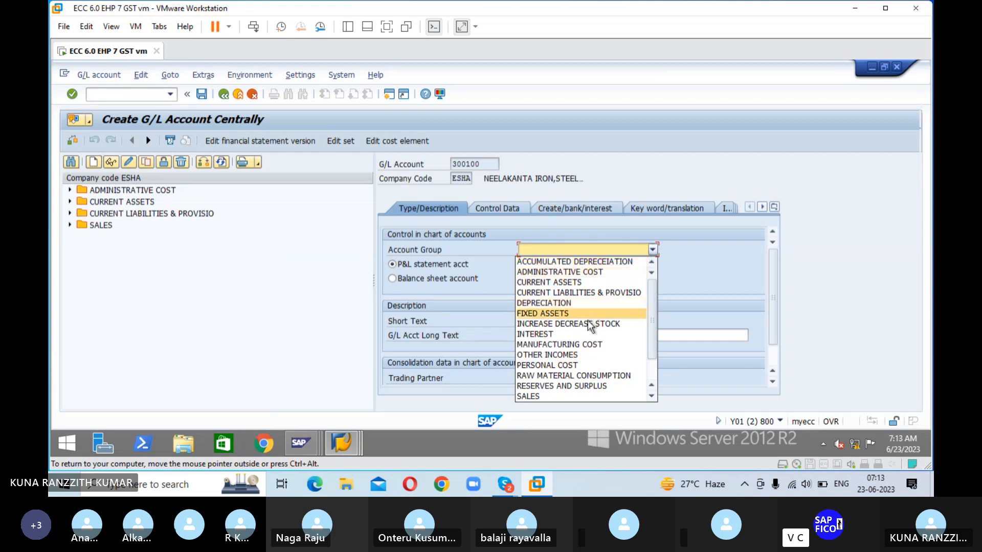
click(576, 355)
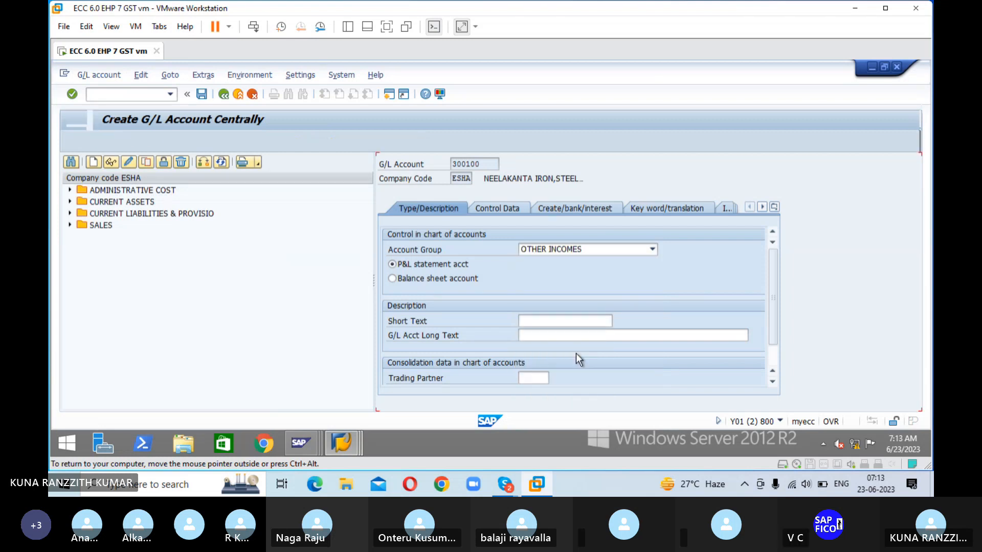
click(551, 323)
text(CAS)
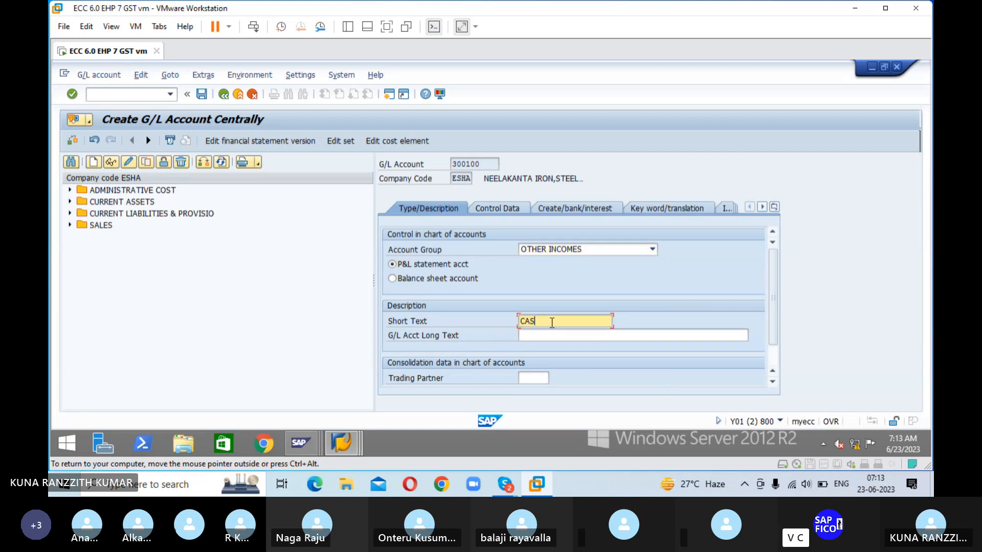
text(H DISCOUNT REC A/)
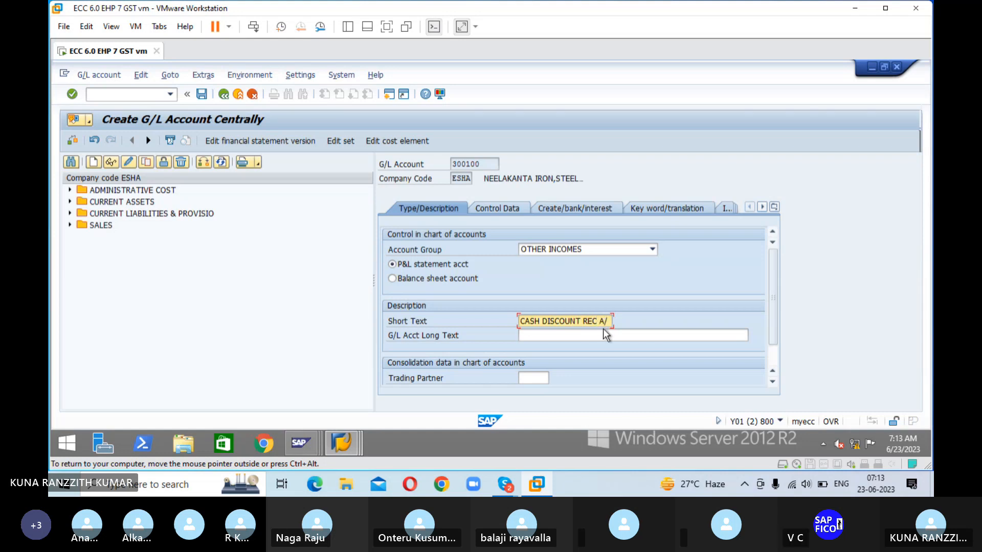
click(600, 337)
text(CA)
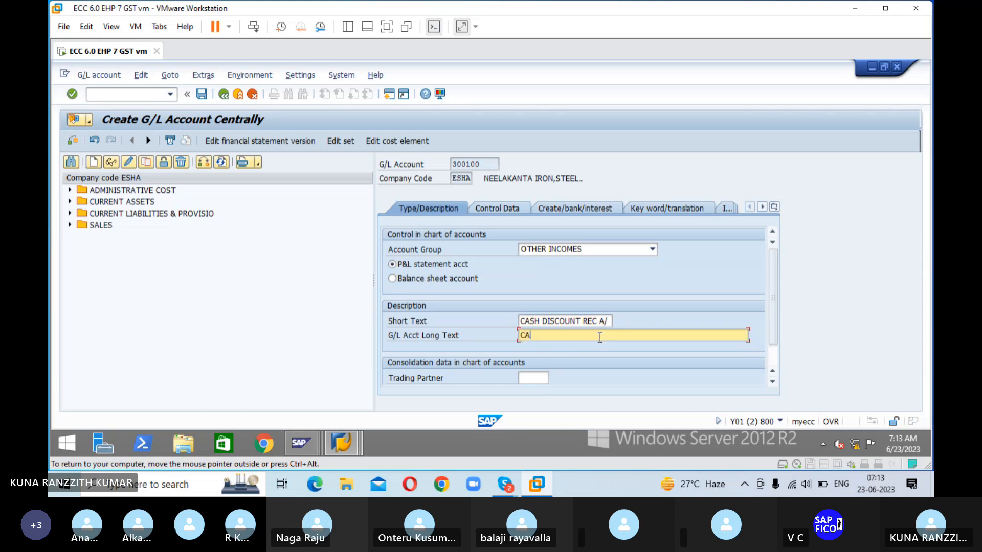
text(SH DISC)
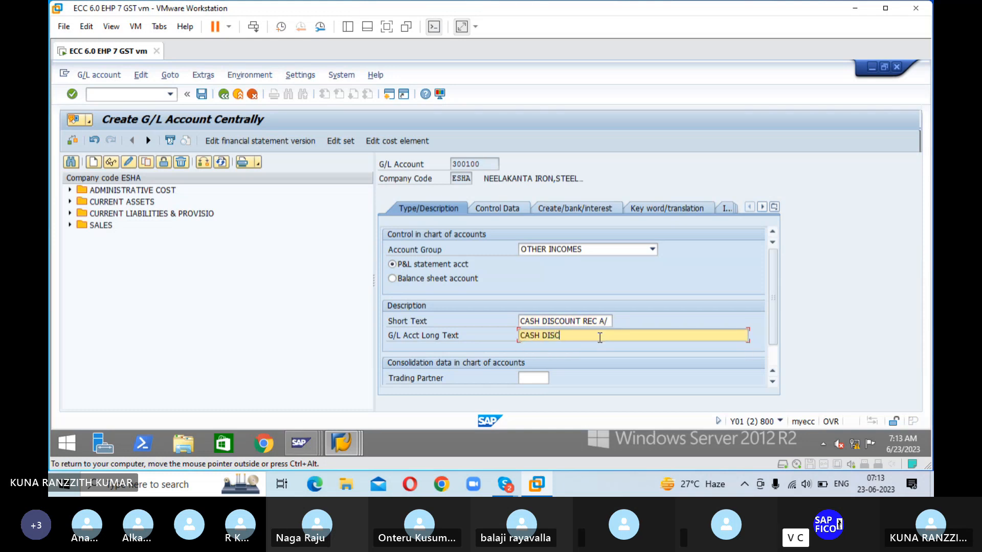
text(OUNT REC)
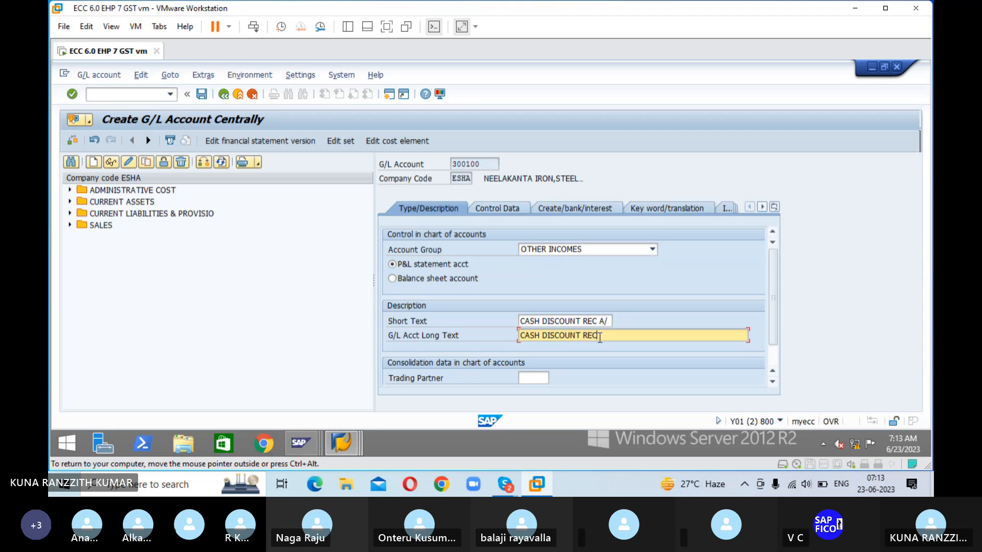
text(EIVED A/C)
Step: In the account's control data, enable line item display and set the sort key to 001
click(508, 207)
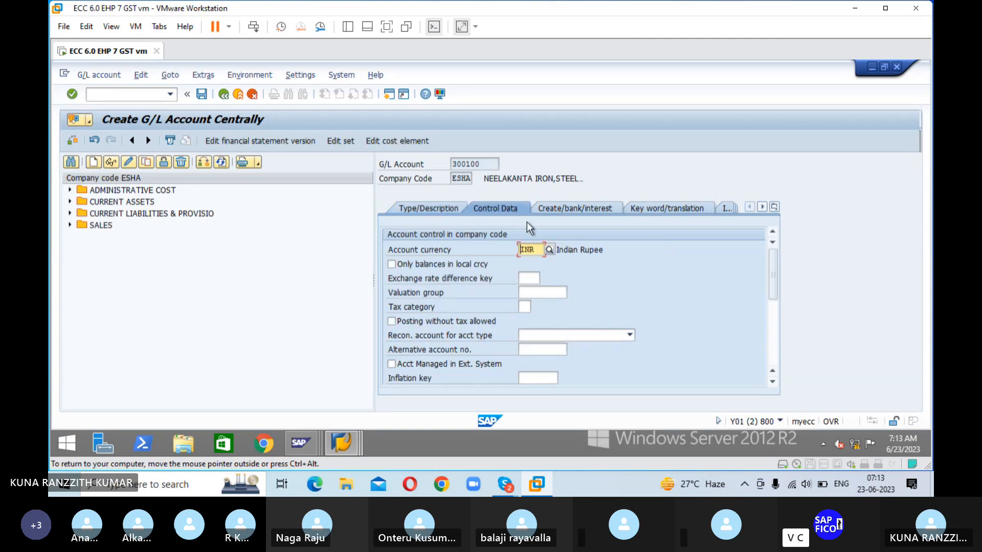
scroll(587, 267, down, 3)
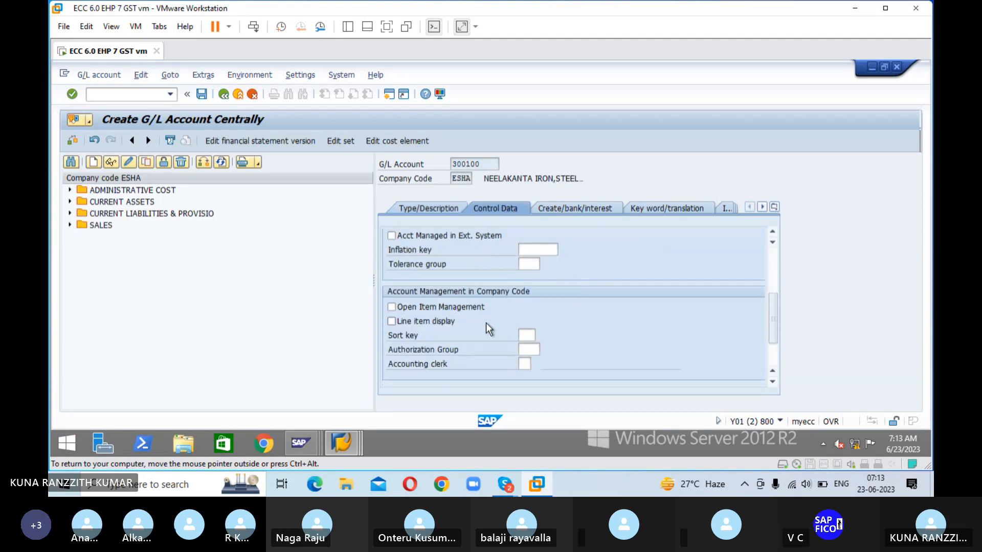
click(451, 322)
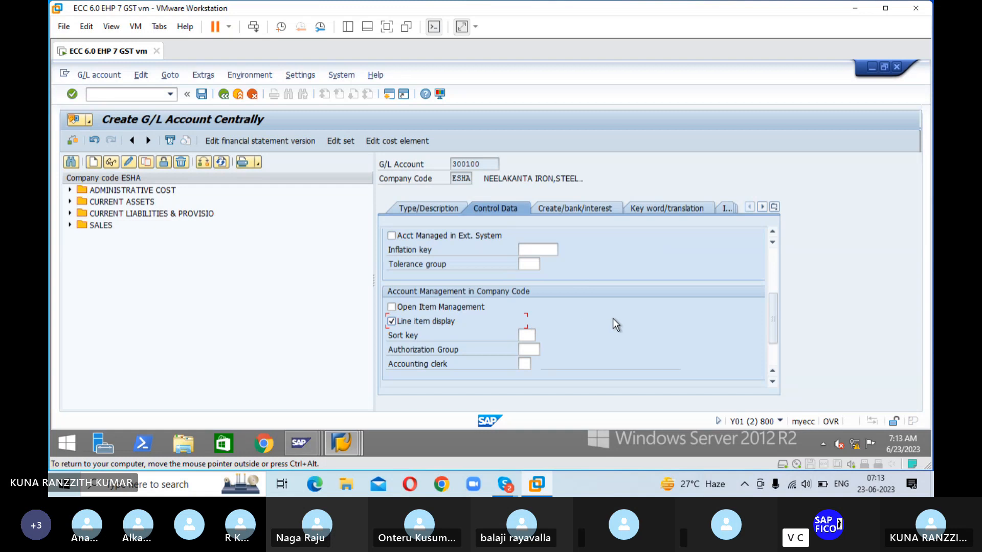
click(528, 333)
text(001)
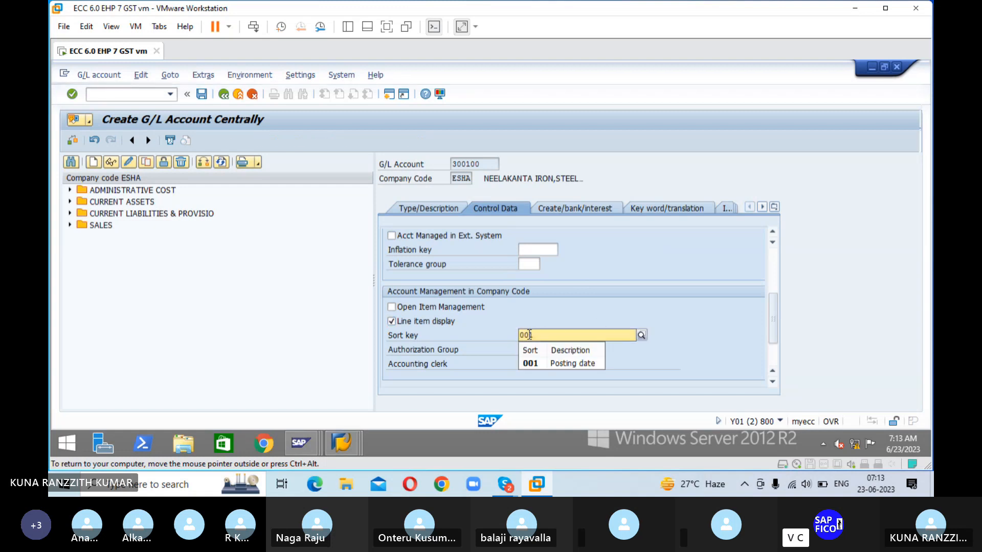
key(Return)
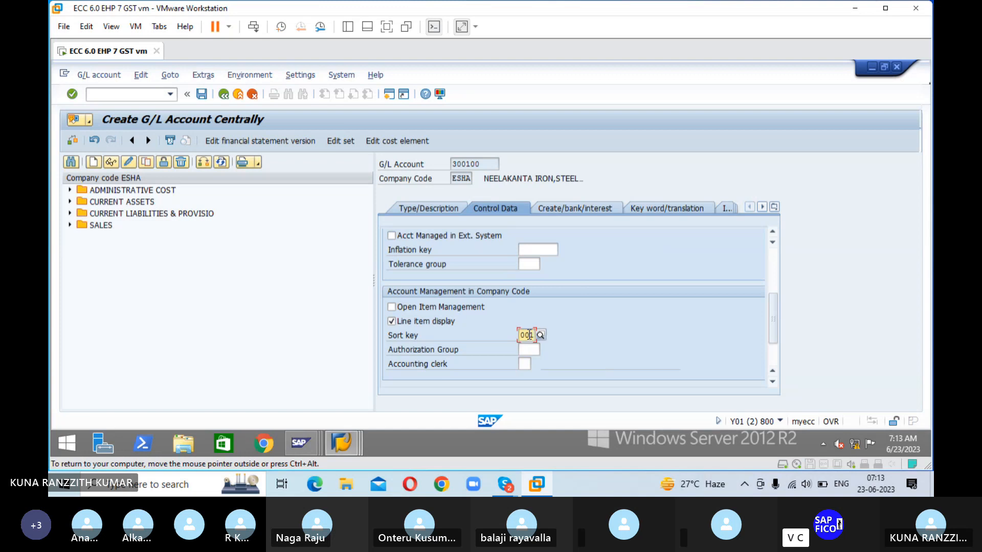
Step: Set the field status group to G001 and save the new G/L account
click(554, 207)
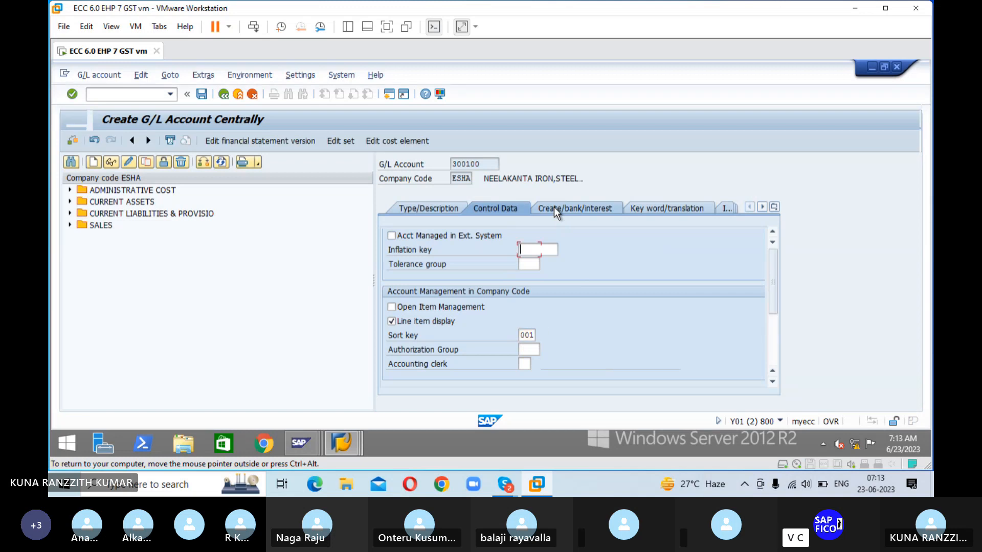
text(G00)
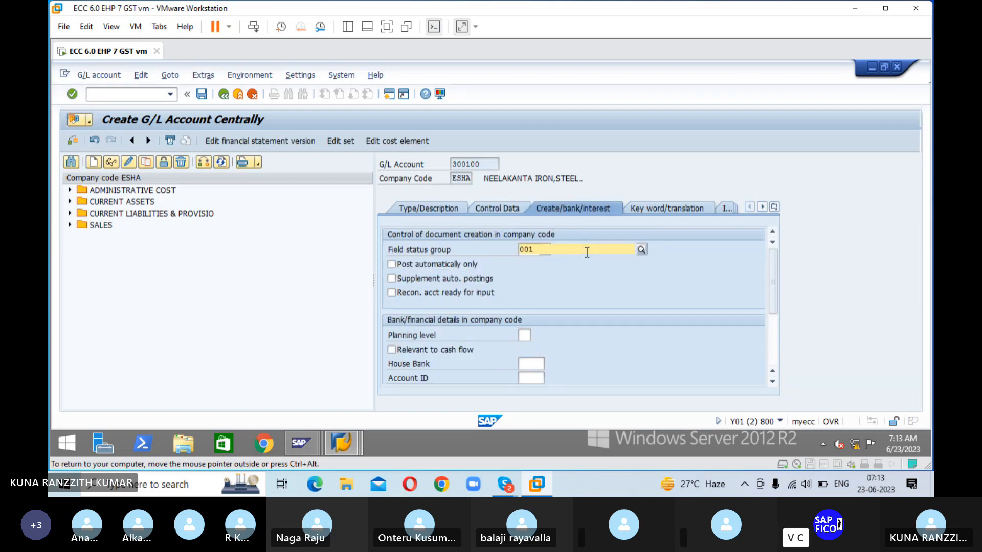
text(1)
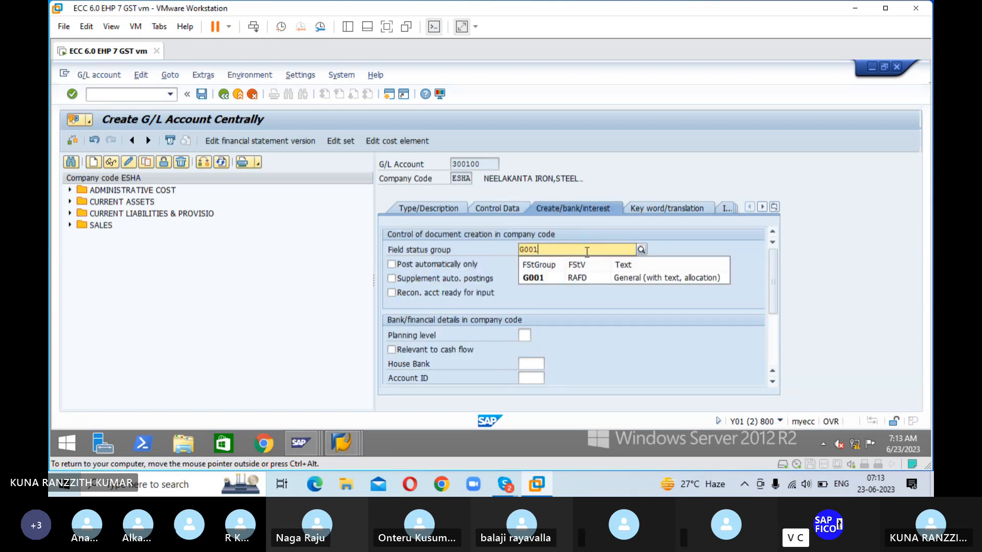
key(Down)
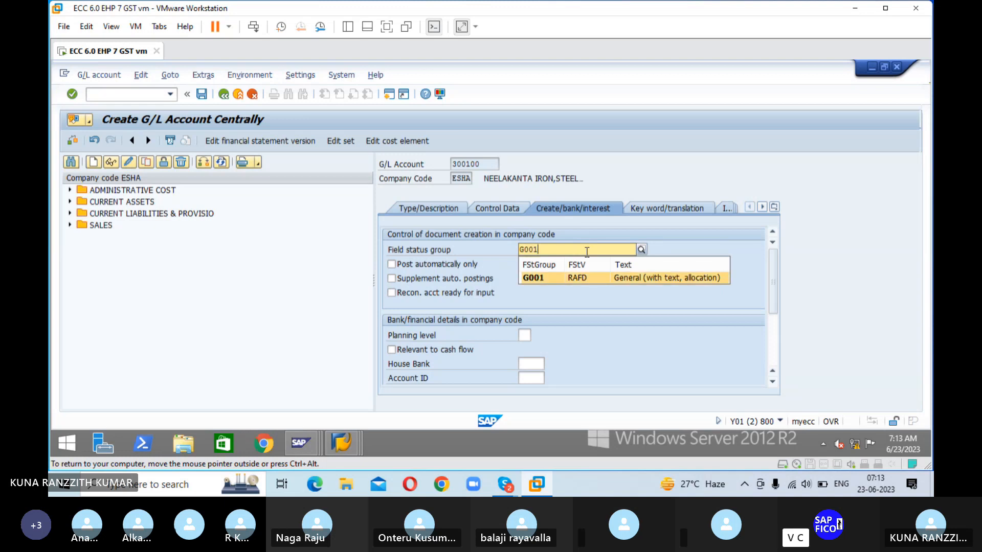
key(Return)
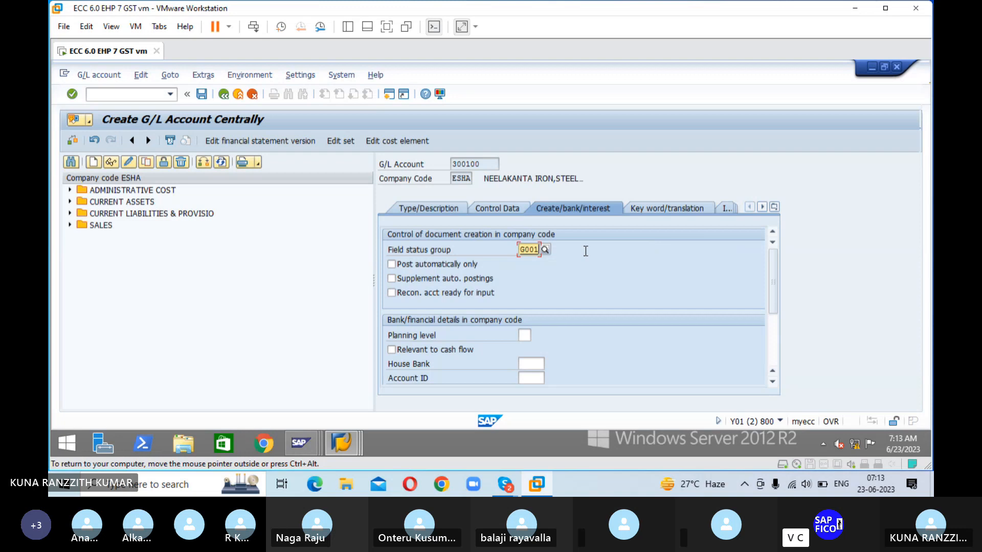
click(200, 95)
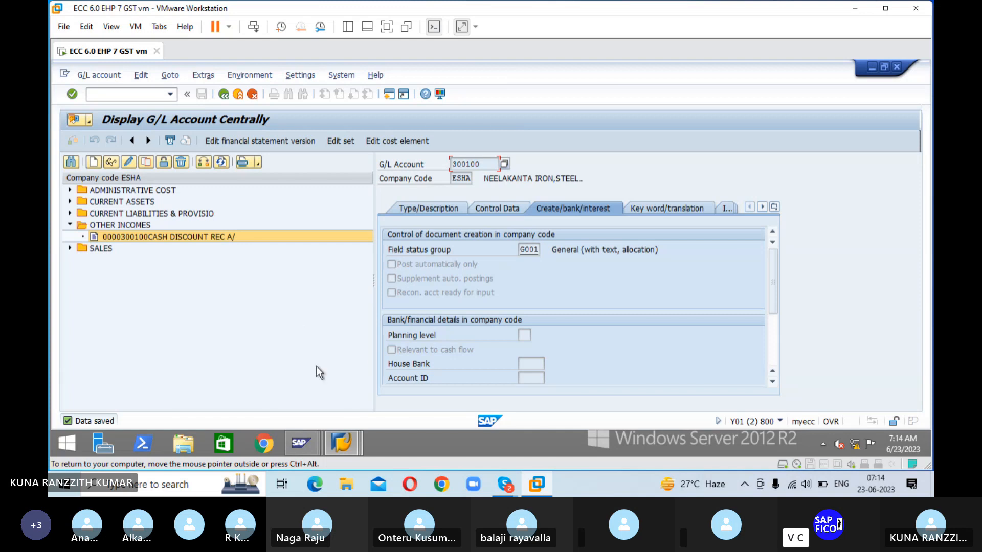
Step: Check the configuration checklist in Skype, return to the SAP virtual machine, and start OBXU with /NOBXU for chart of accounts RAA1
mouse_move(503, 489)
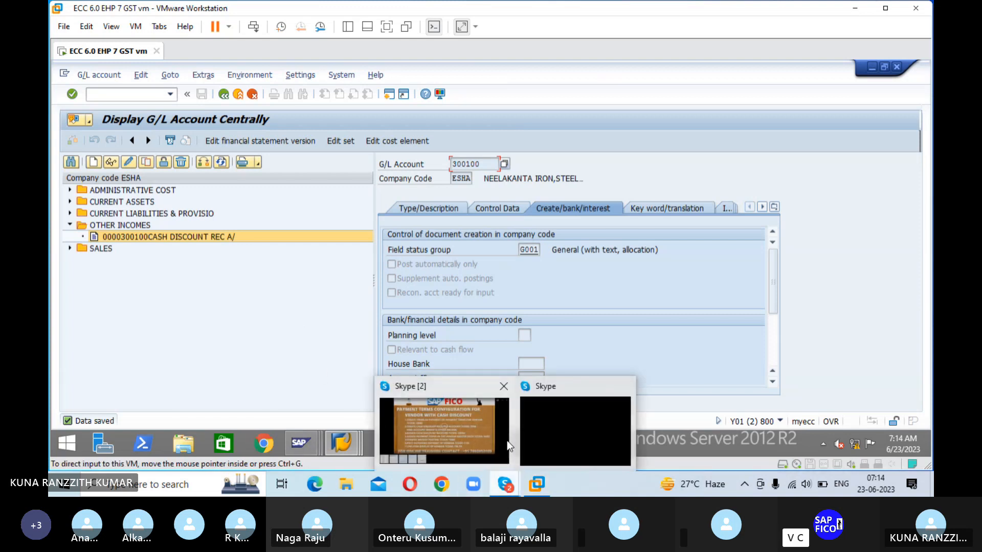
click(482, 424)
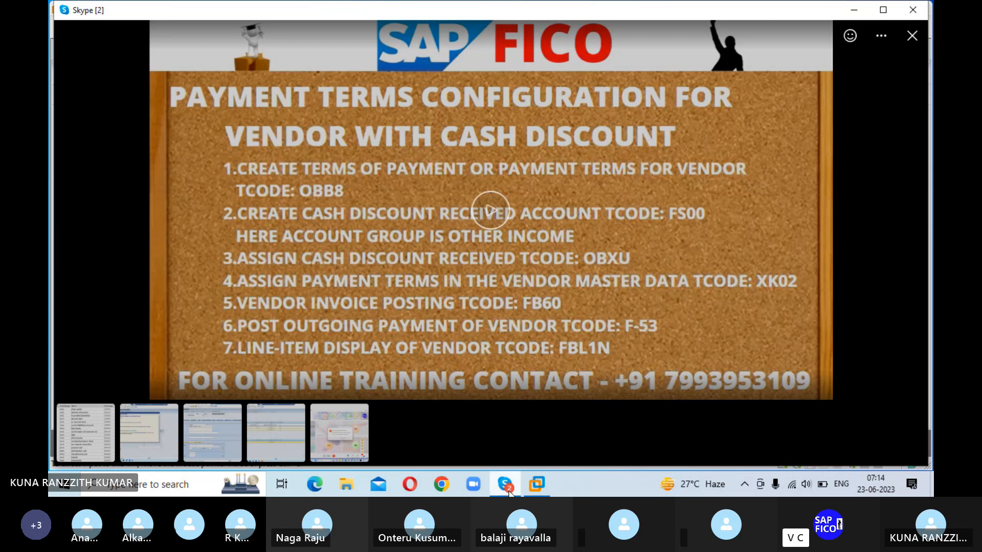
click(537, 486)
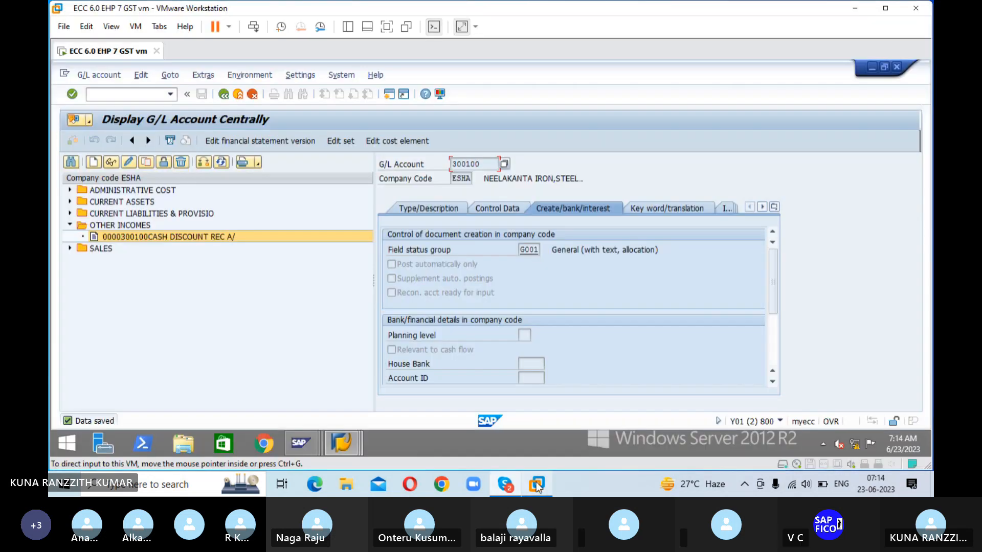
click(148, 94)
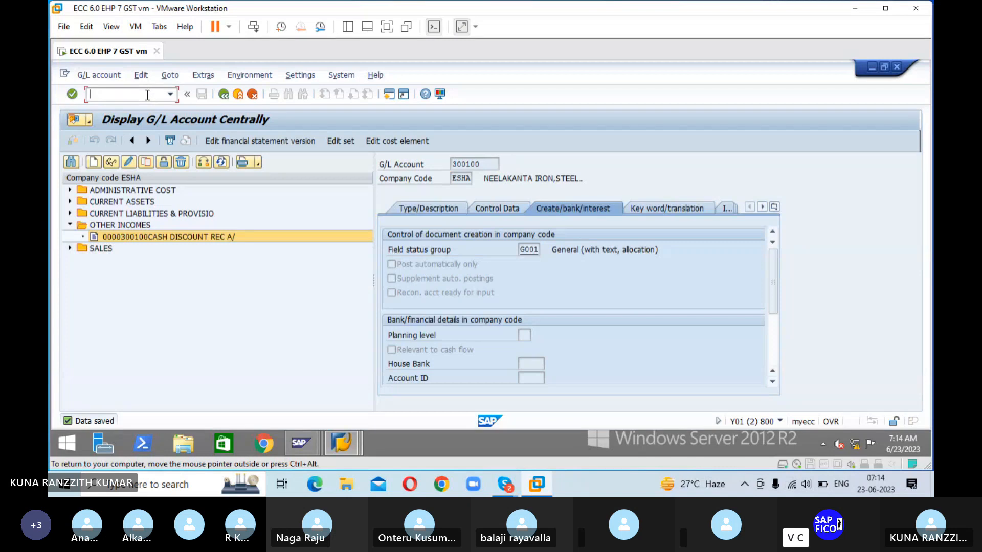
text(/NOBXU)
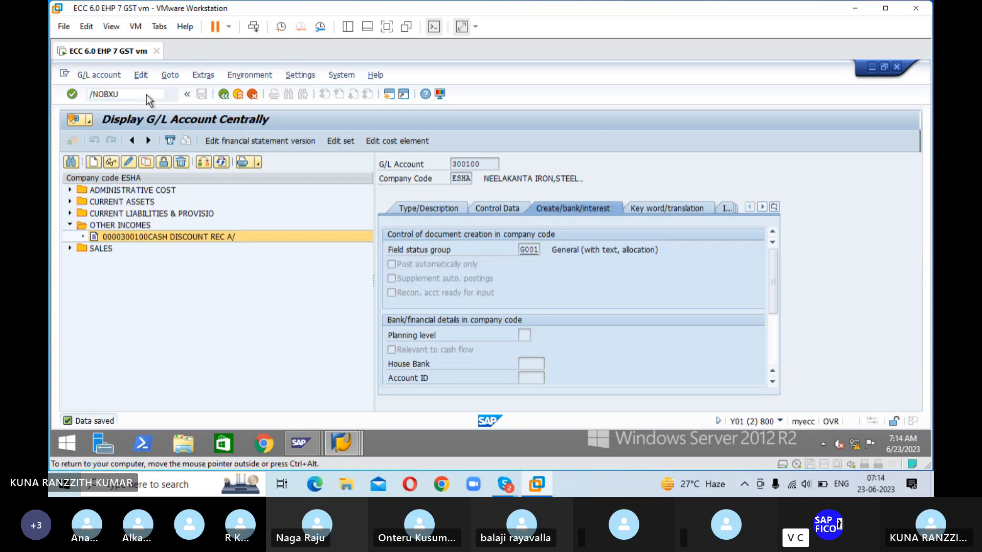
key(Return)
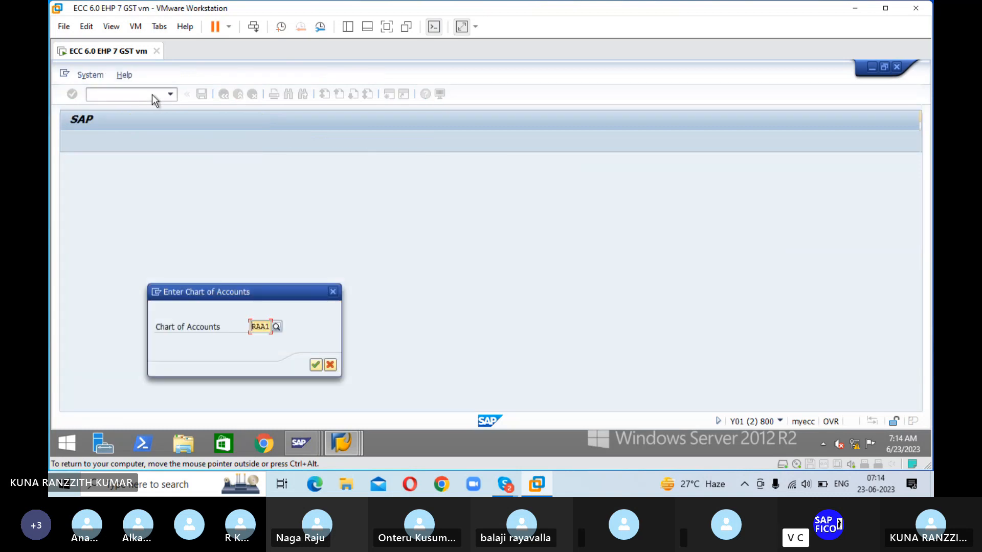
click(315, 365)
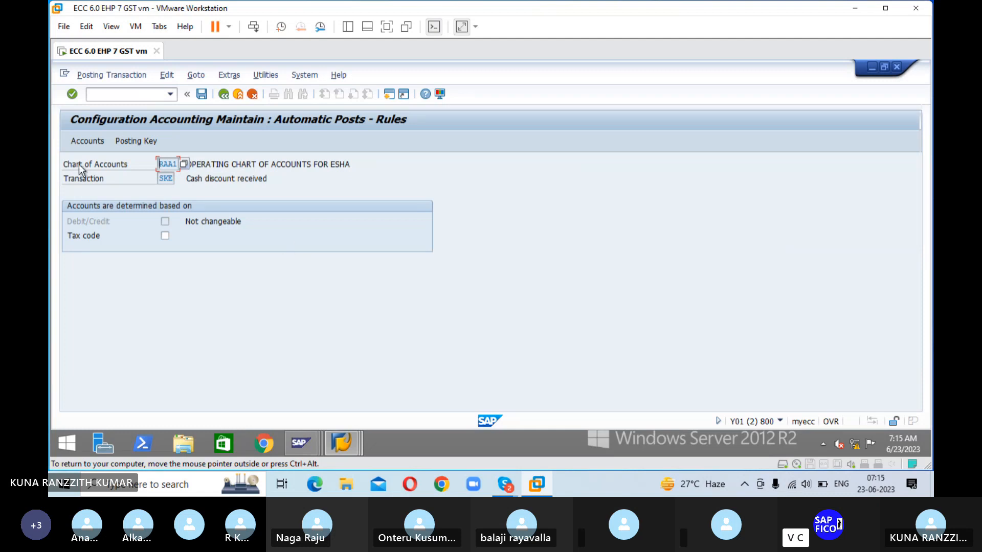
Step: Save the automatic posting rules of transaction SKE, review them, and open its account assignment
click(134, 140)
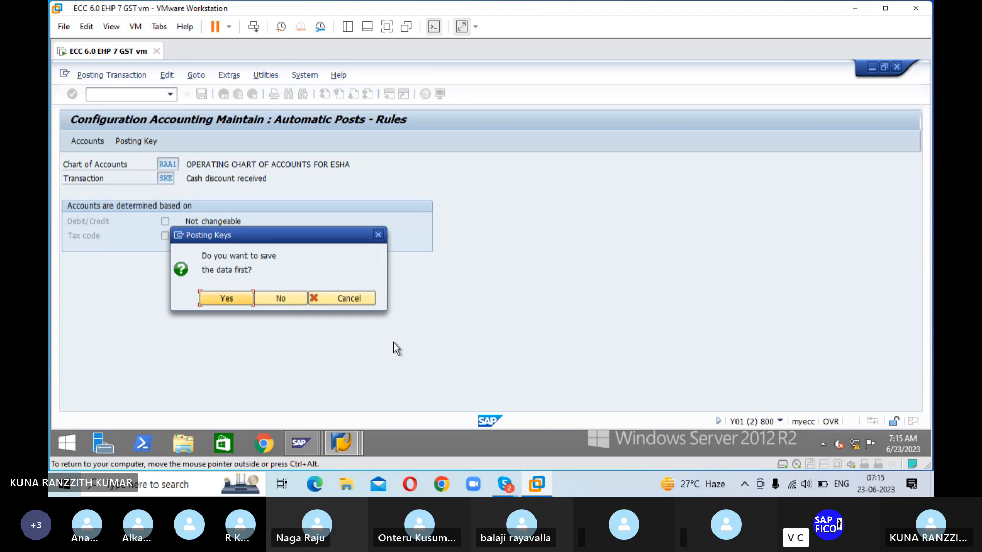
click(229, 299)
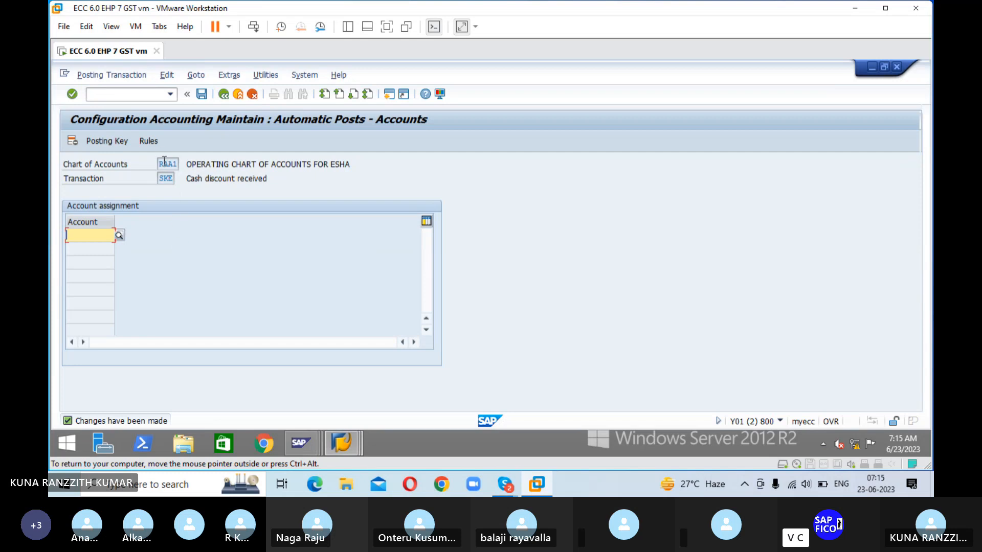
click(148, 141)
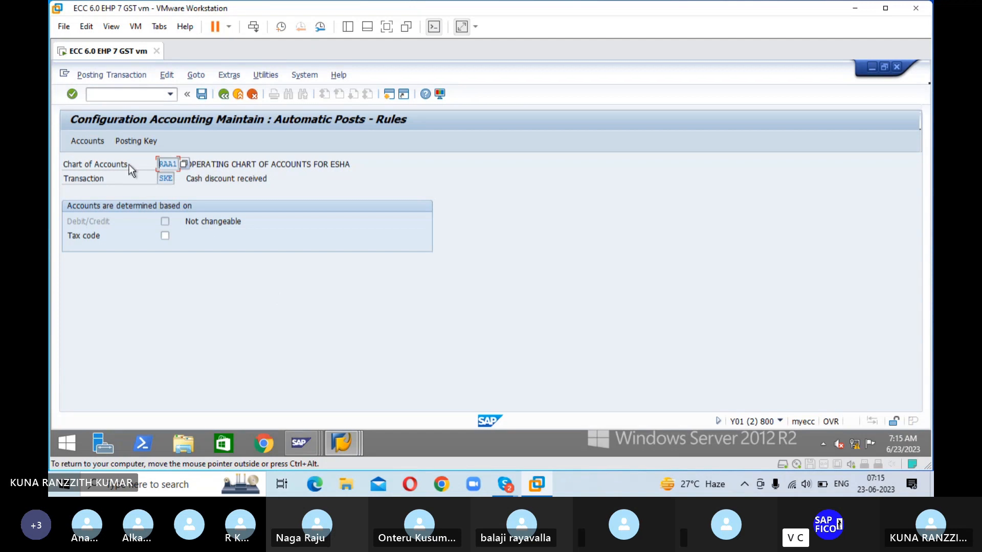
click(89, 142)
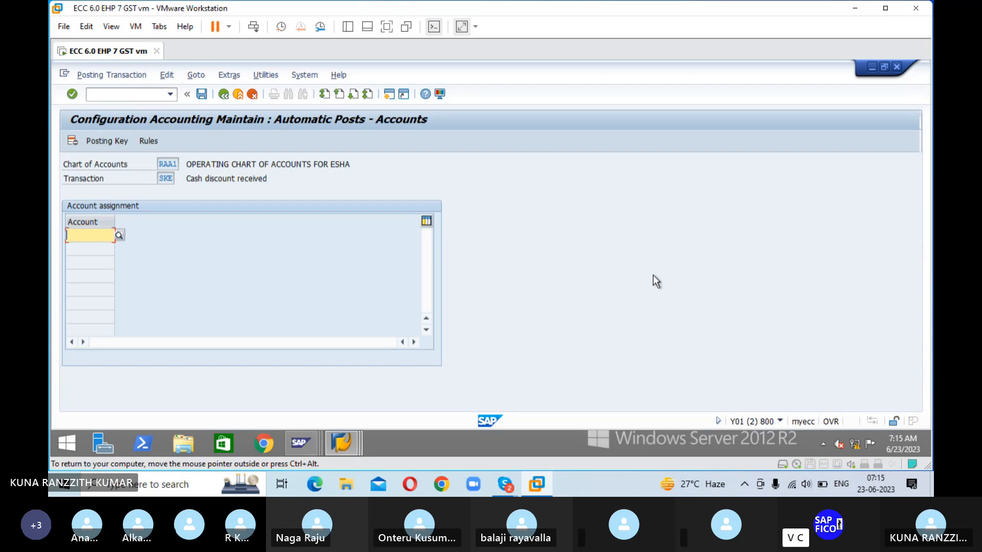
text(3)
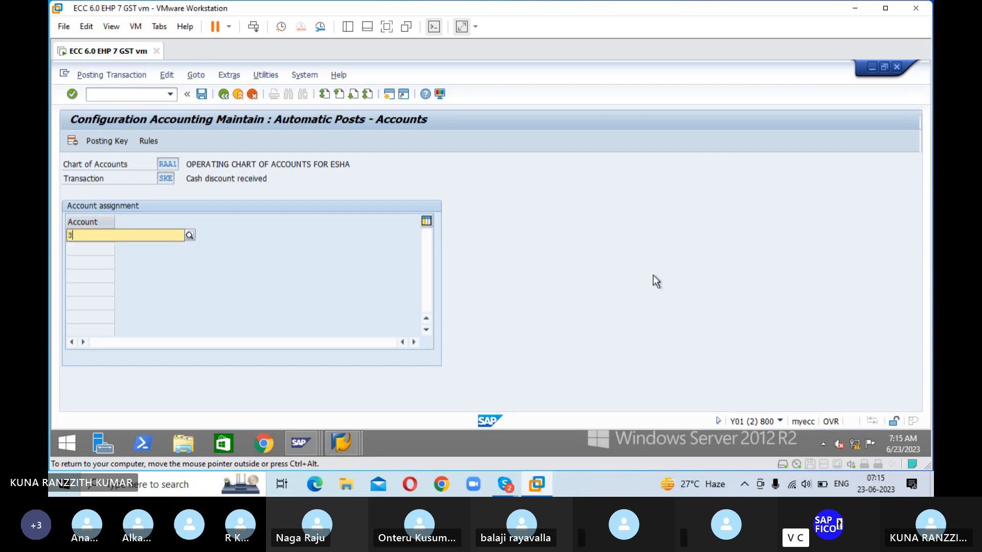
text(00100)
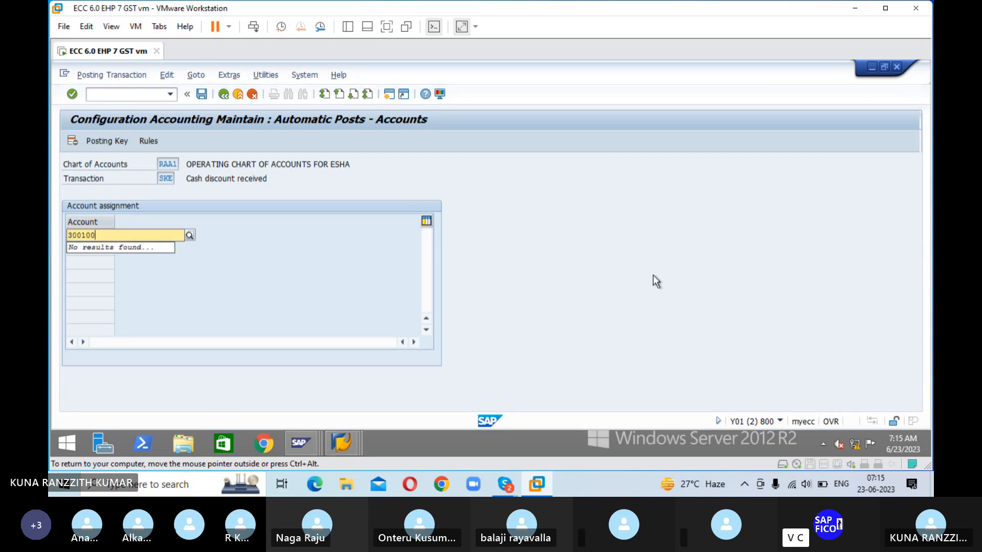
key(BackSpace)
key(BackSpace)
key(BackSpace)
key(BackSpace)
key(BackSpace)
key(BackSpace)
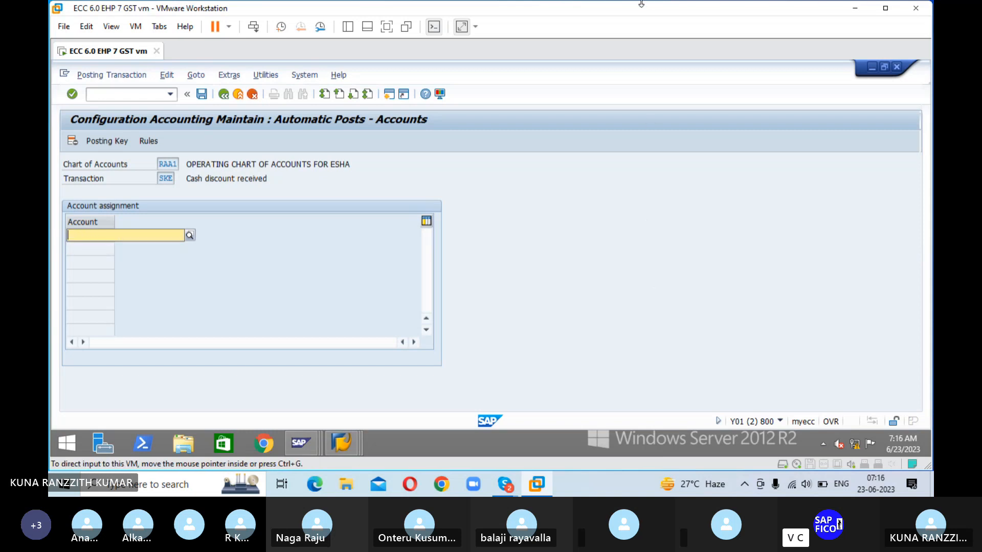
Step: Assign G/L account 300100, CASH DISCOUNT RECEIVED A/C, to transaction SKE and save it under the proposed customizing request
click(189, 235)
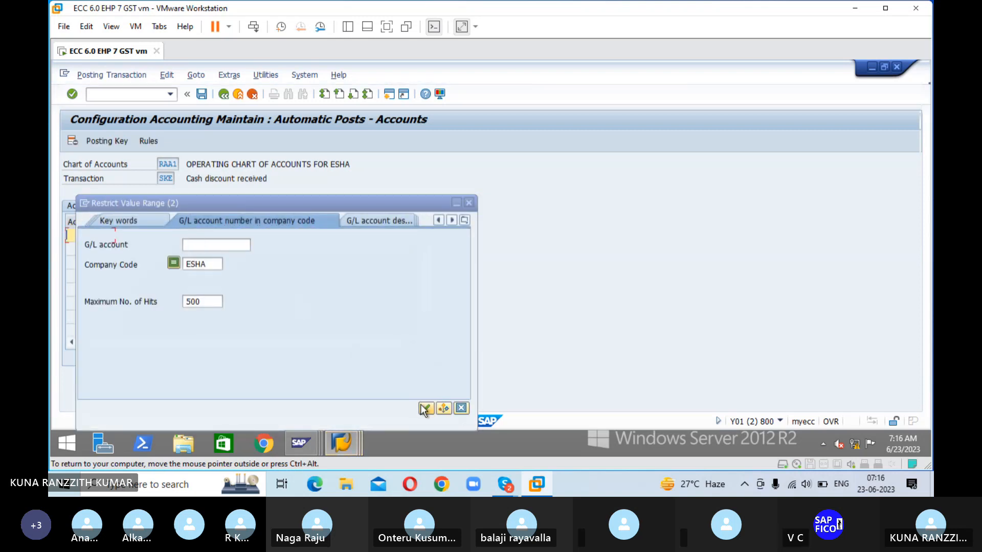
click(425, 409)
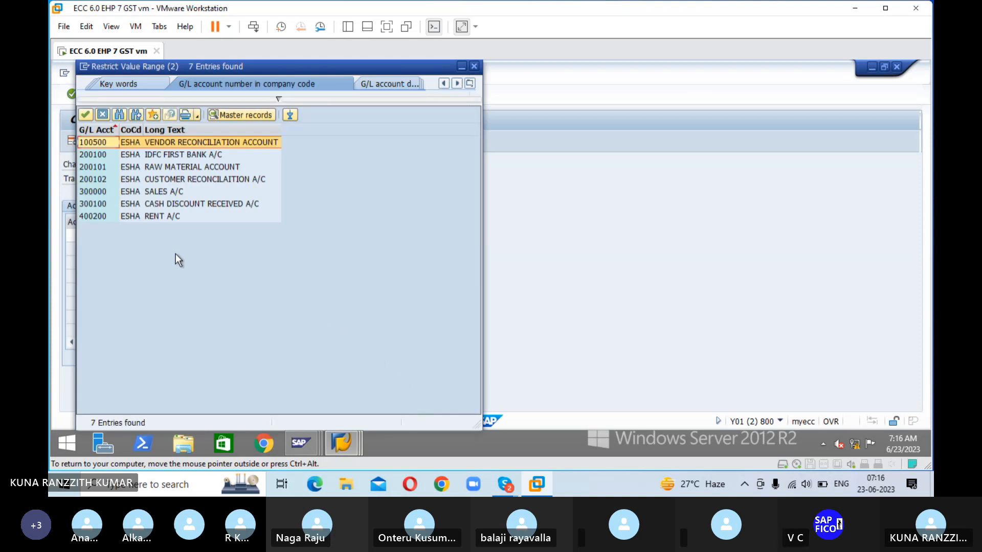
click(102, 204)
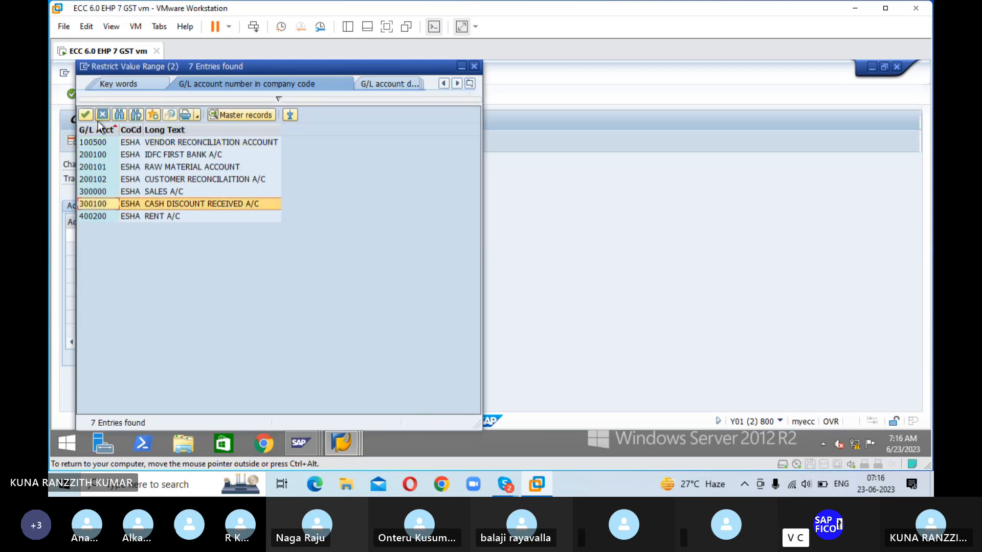
click(86, 112)
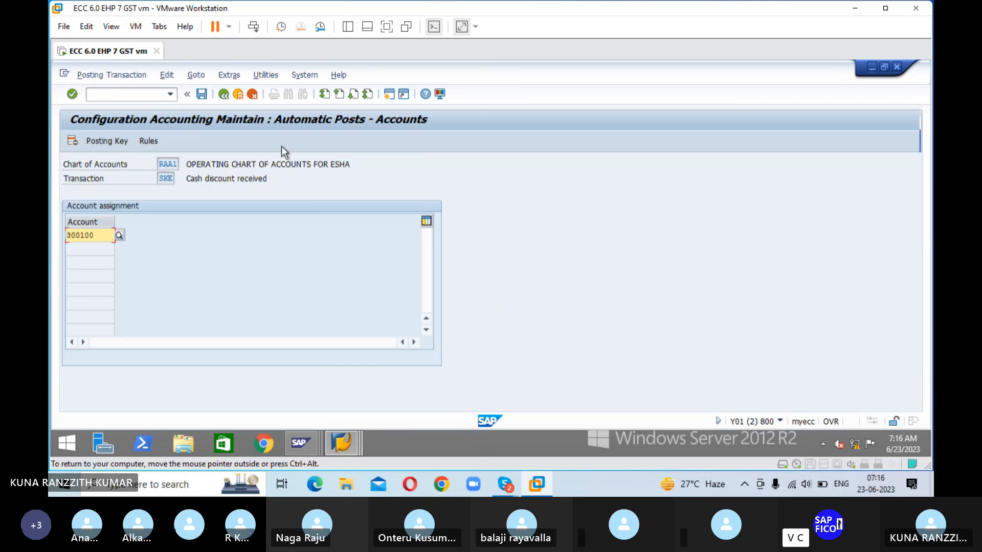
click(202, 94)
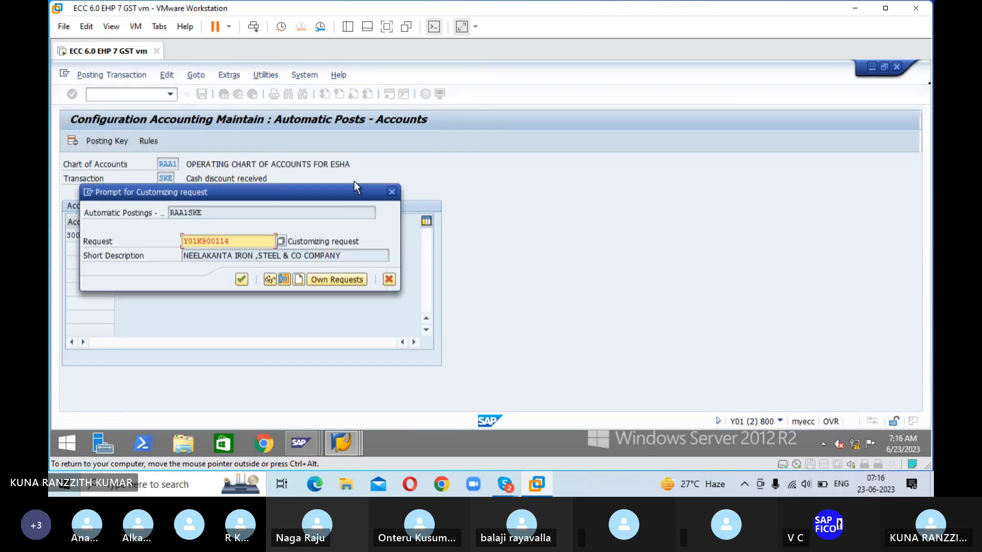
click(241, 279)
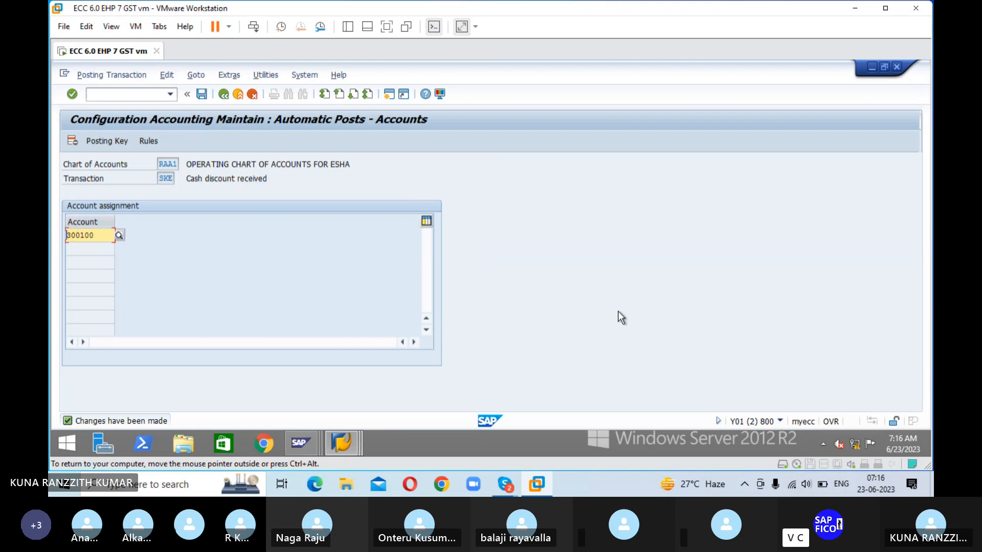
Step: Check the configuration checklist in Skype, return to the SAP virtual machine, and start vendor change with /NXK02
click(108, 95)
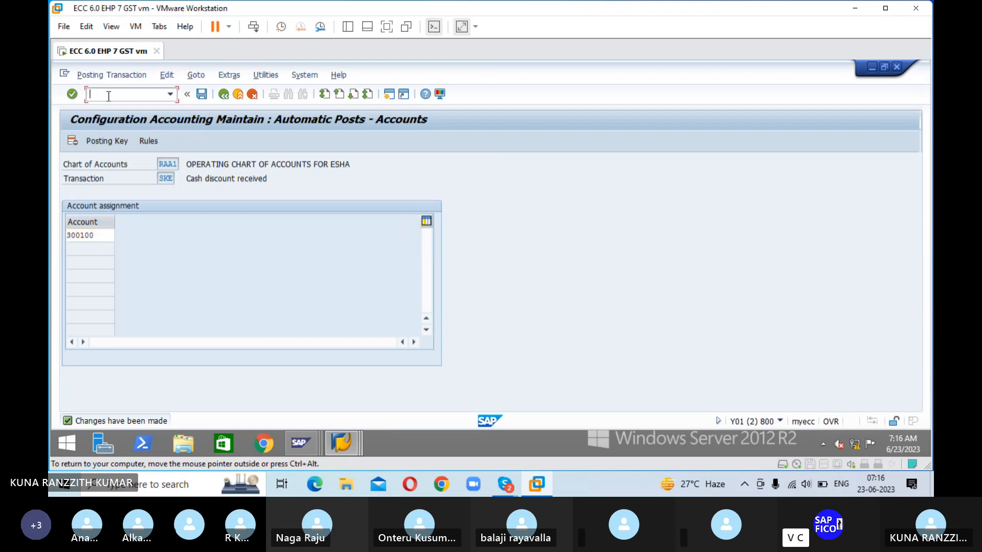
text(/N)
click(535, 490)
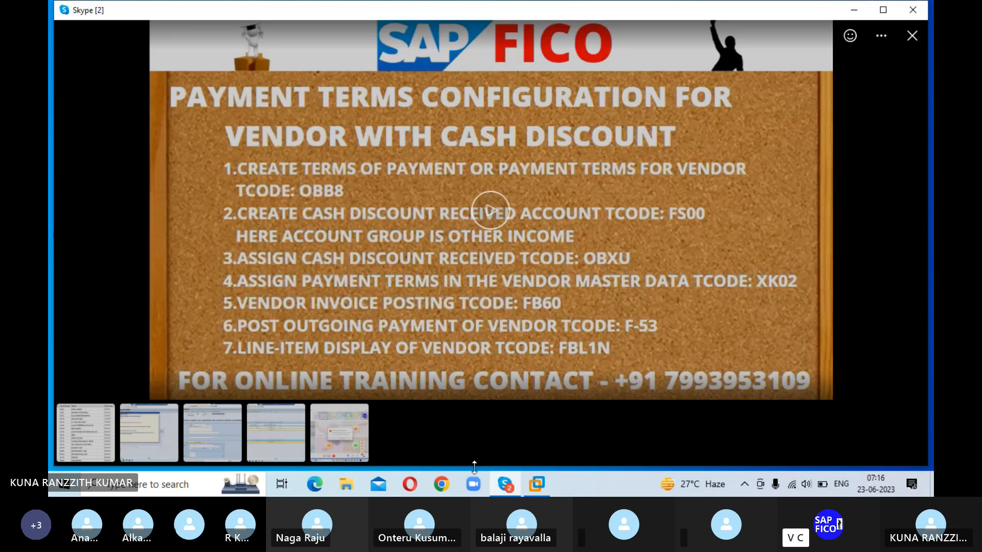
mouse_move(535, 489)
click(537, 486)
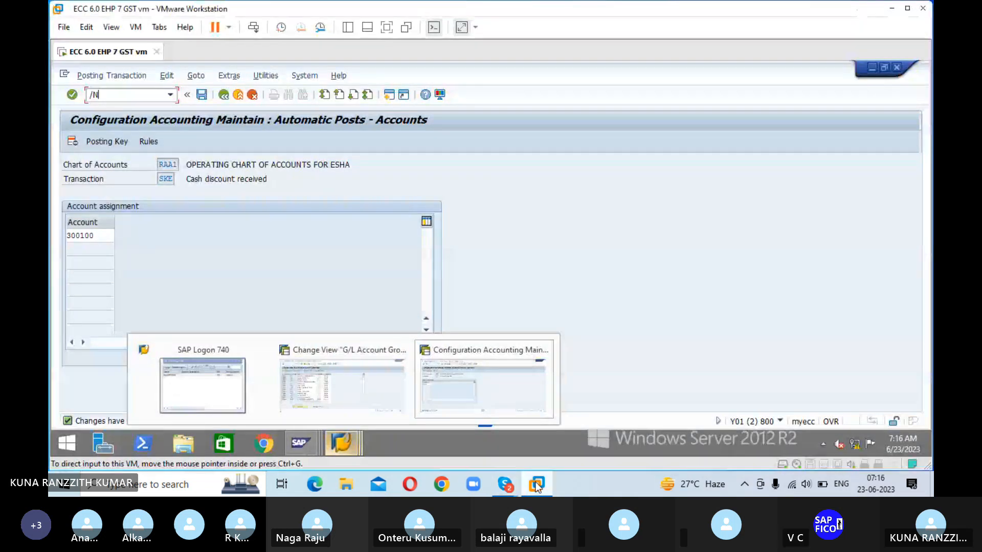
click(123, 93)
text(/N)
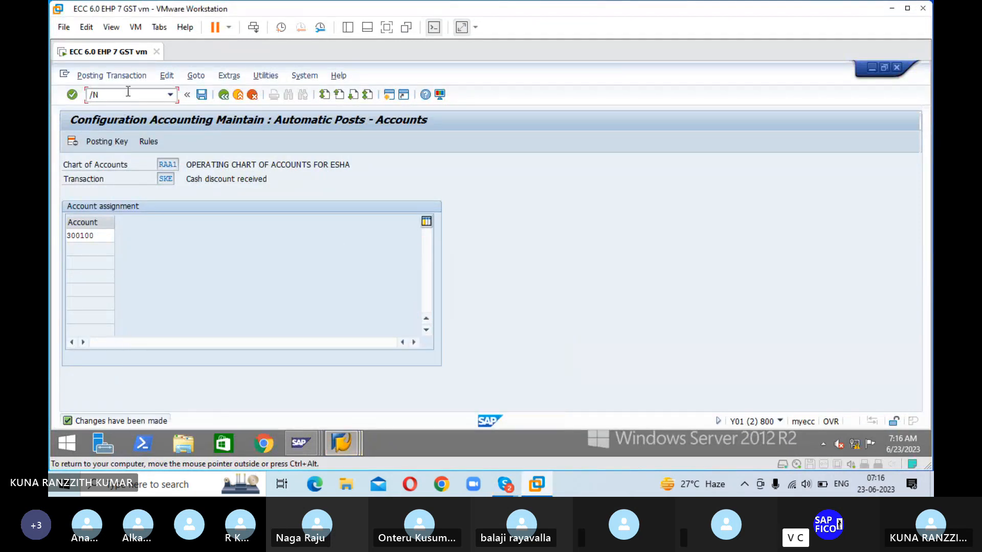
text(XK)
text(02)
key(Return)
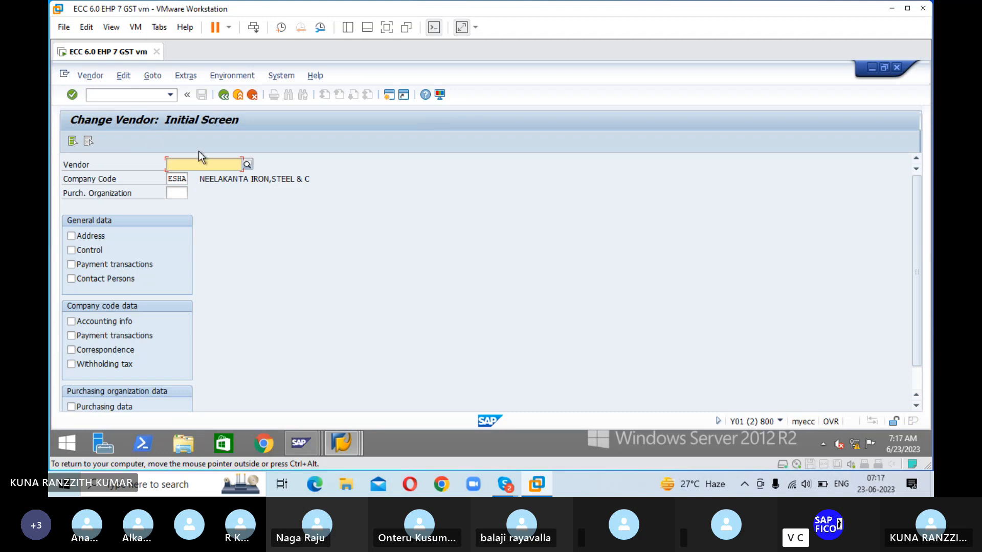
Step: Look up vendor ZINDAL IRON ,STEEL & CO in company code ESHA and open its company code payment transactions data
click(246, 164)
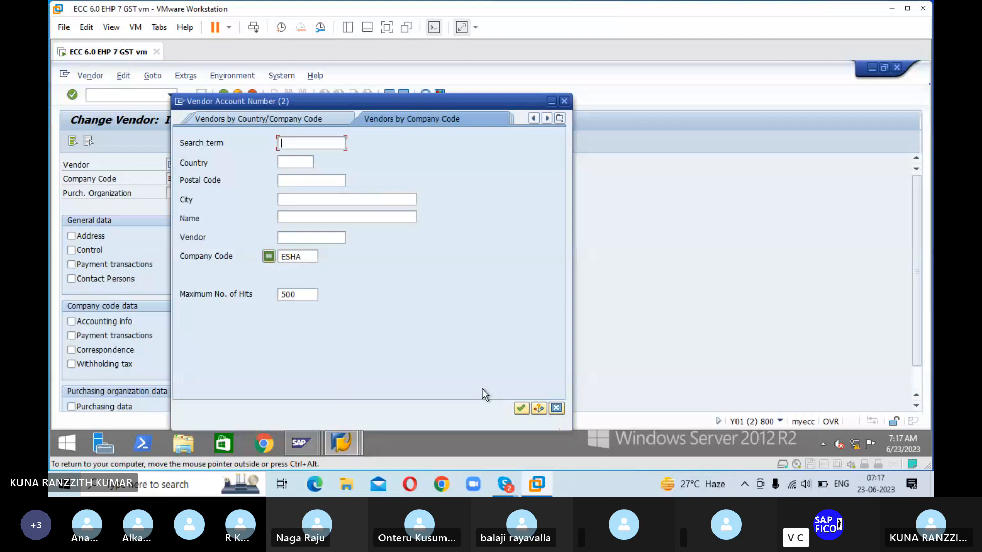
click(521, 407)
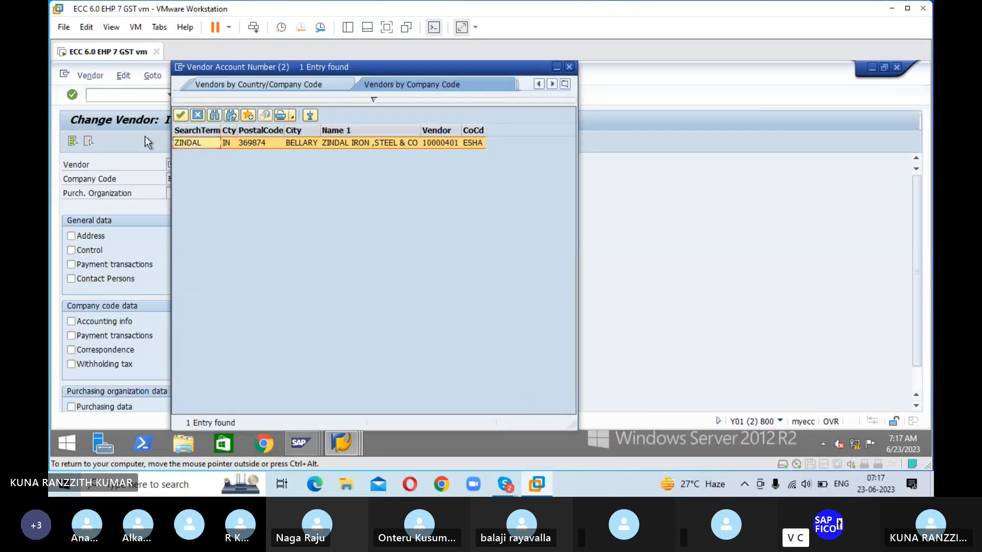
click(178, 115)
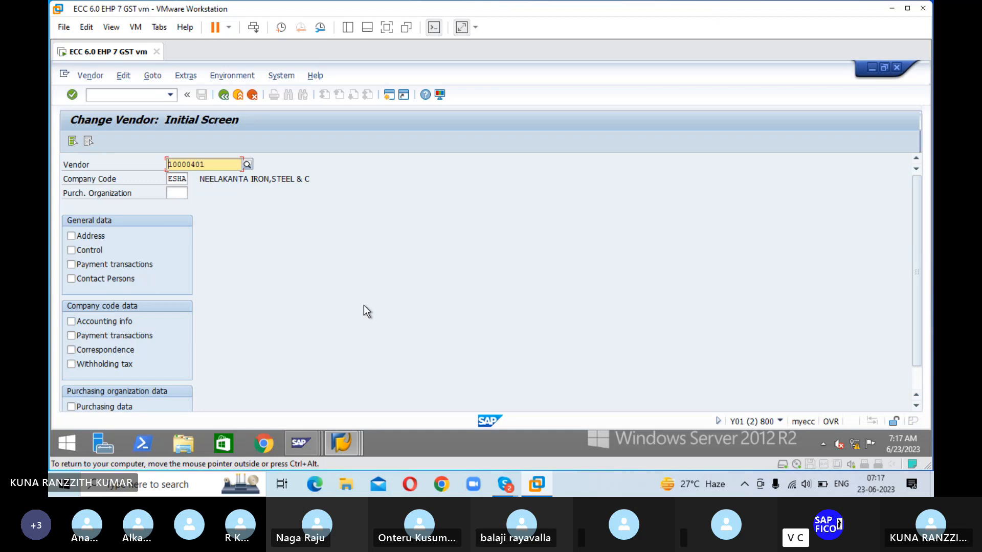
click(83, 336)
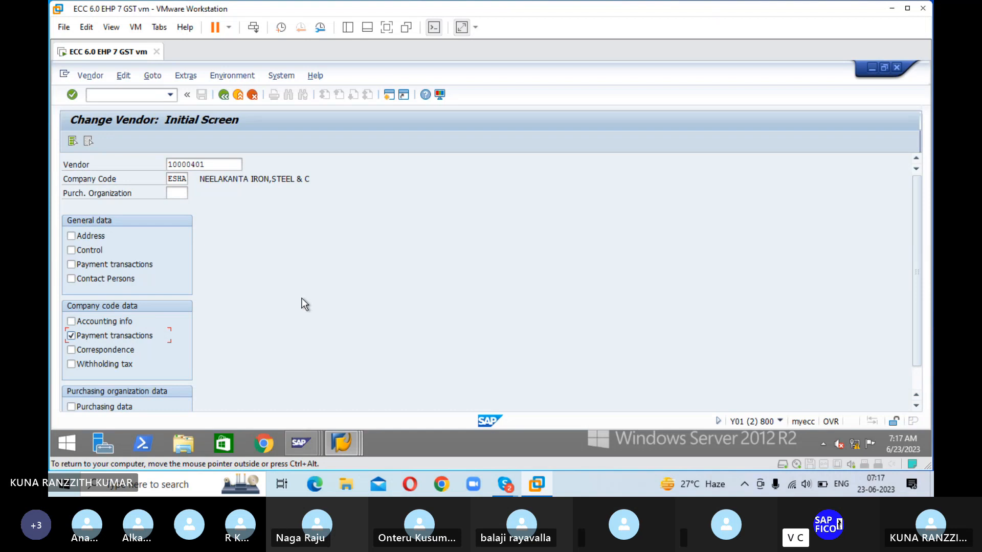
key(Return)
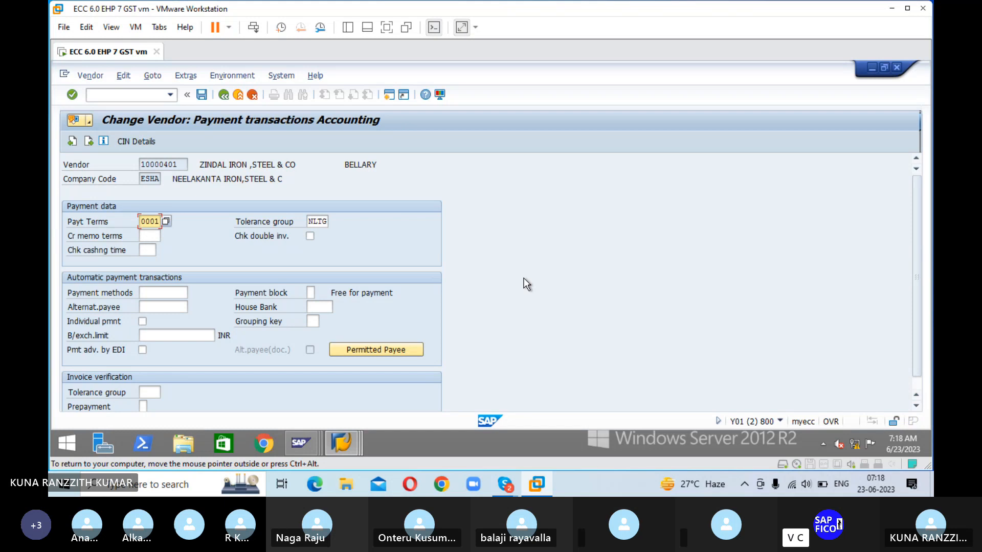
Step: Find and assign payment terms RAN1 in the vendor's payment data, save the vendor, and reopen its payment transactions
text(RAN1)
click(166, 222)
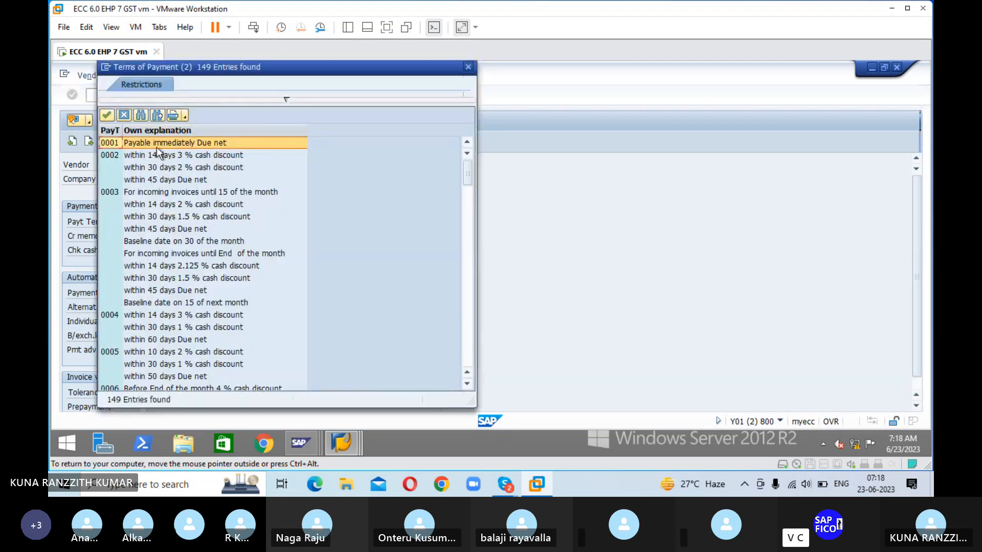
click(142, 116)
text(RAN1)
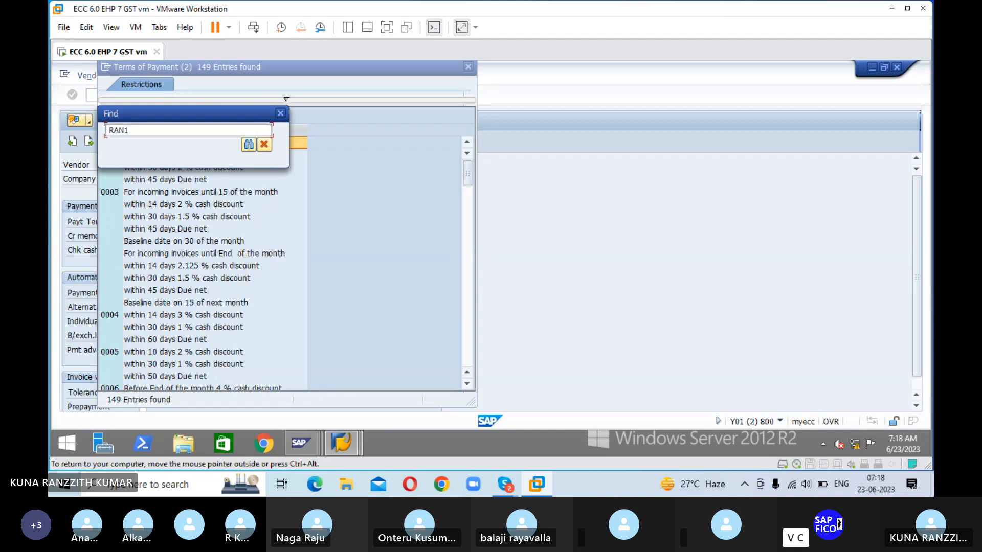
click(249, 144)
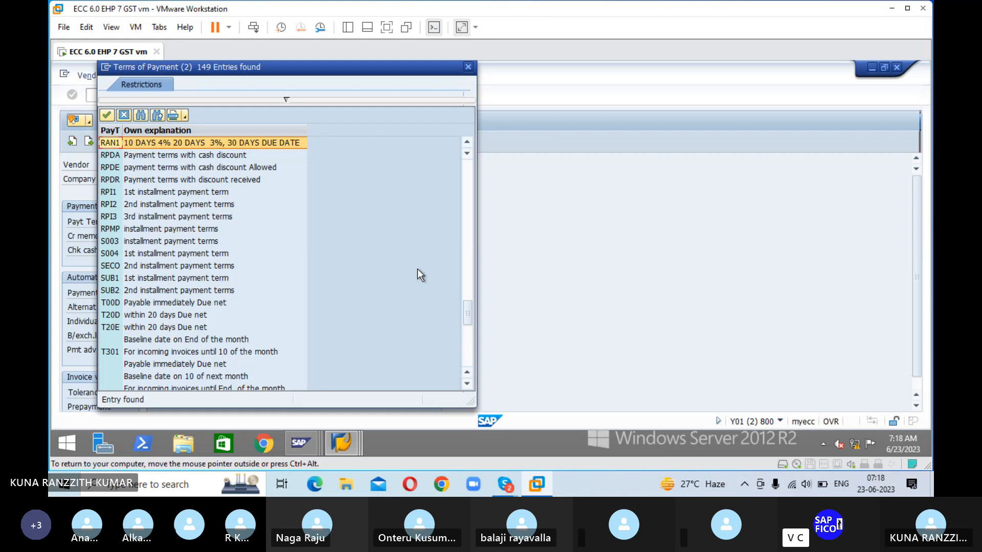
click(106, 115)
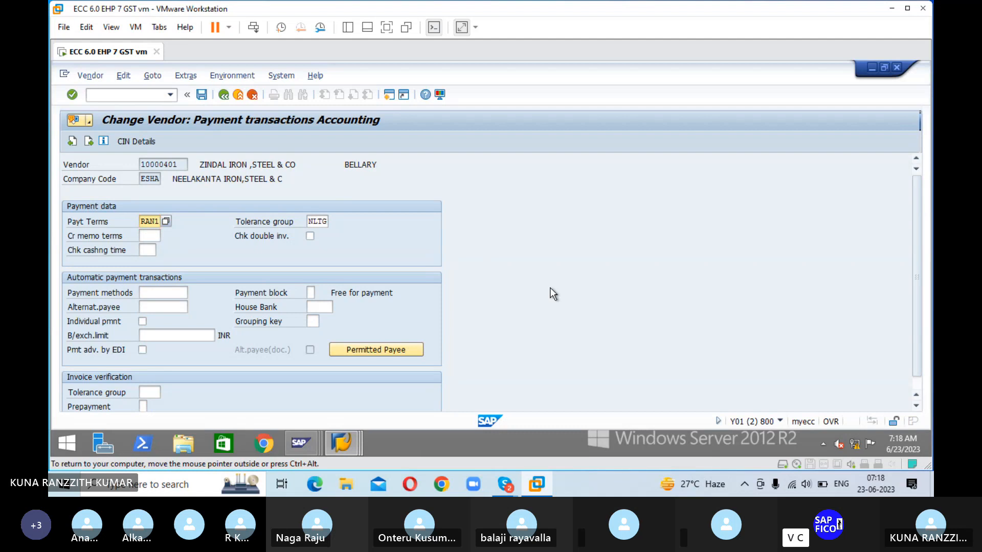
key(Return)
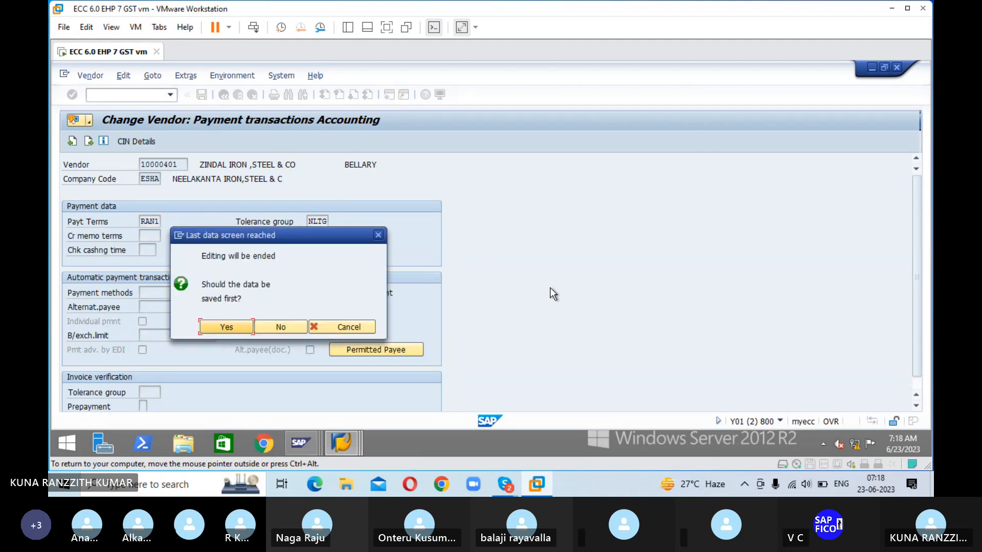
click(223, 328)
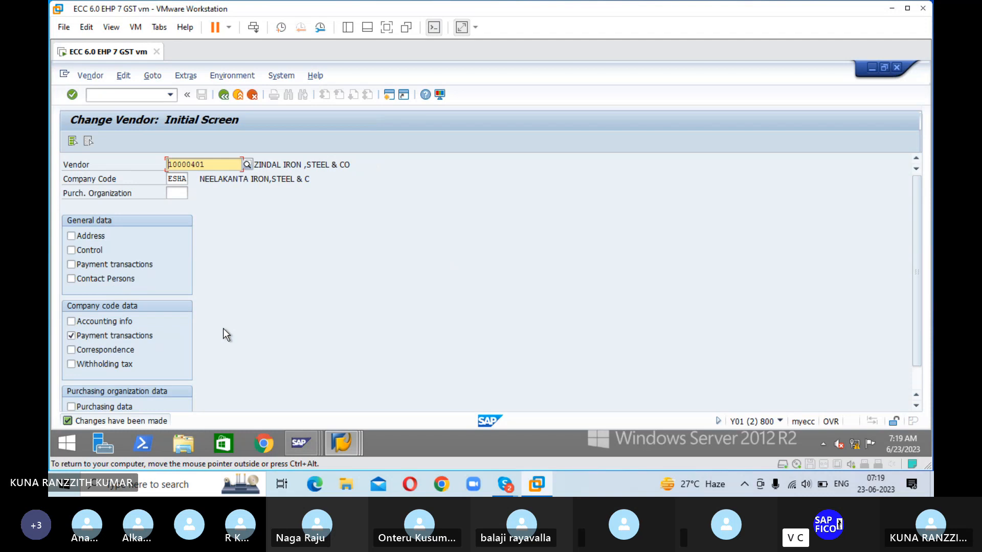
key(Return)
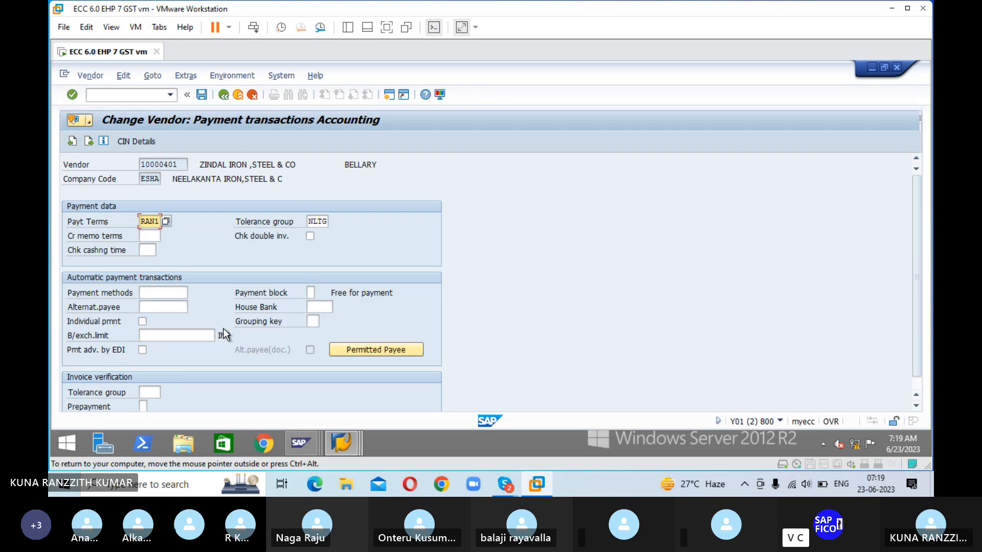
Step: Check the configuration checklist in Skype, return to the SAP virtual machine, and start vendor invoice entry with /NFB60
click(119, 97)
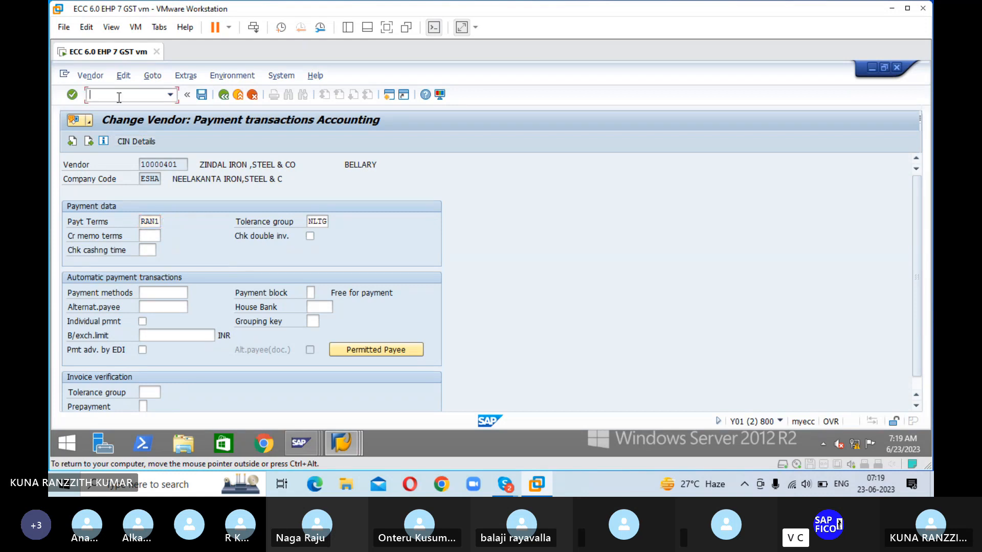
text(/N)
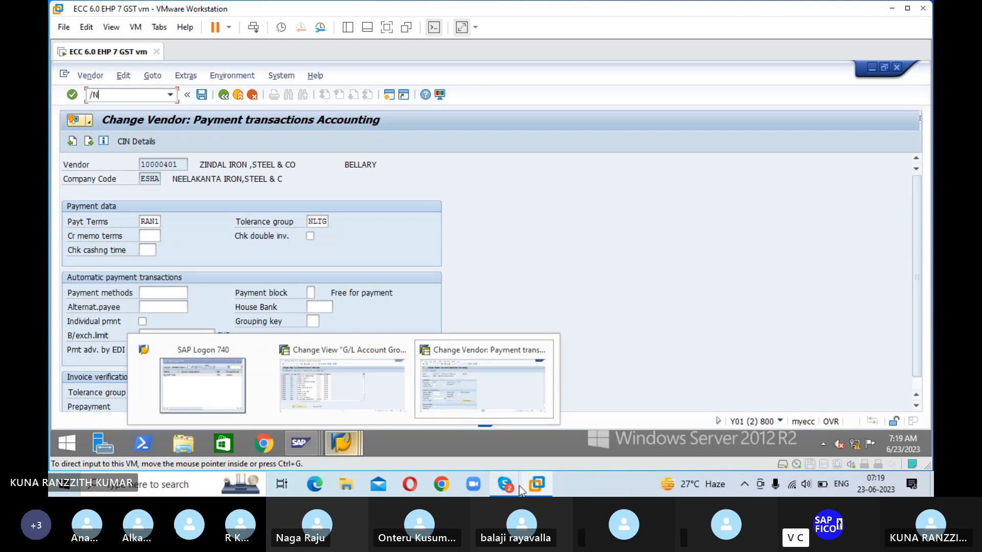
click(535, 491)
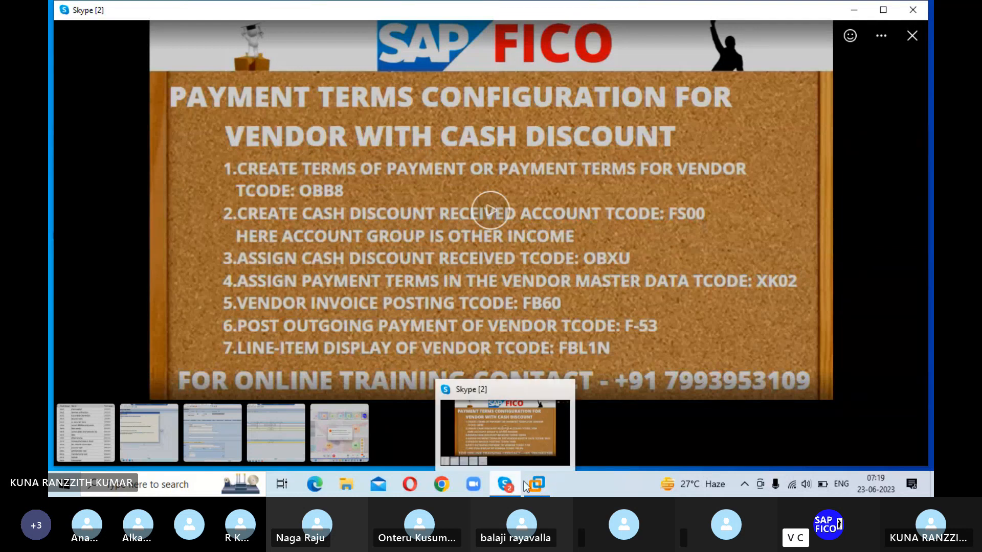
click(544, 485)
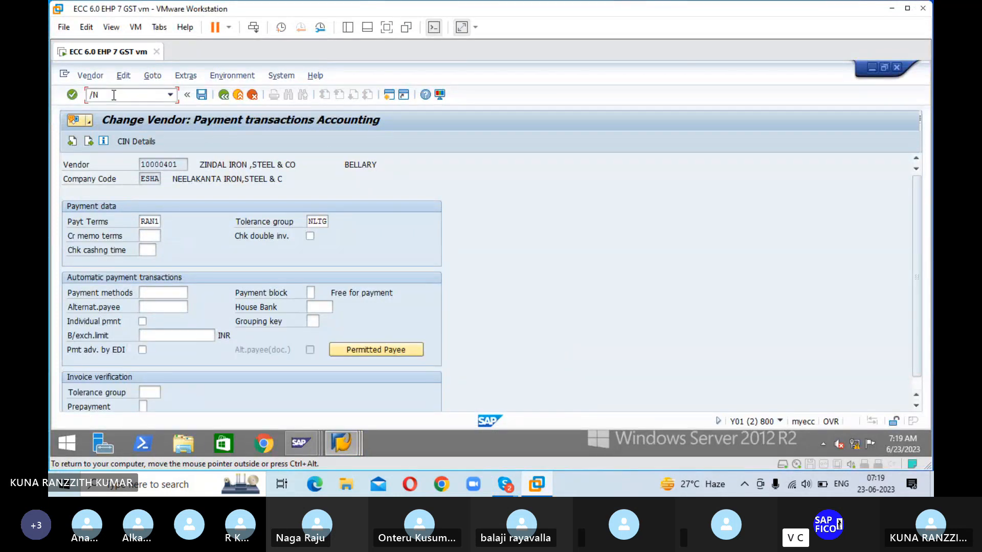
text(FK03)
key(Return)
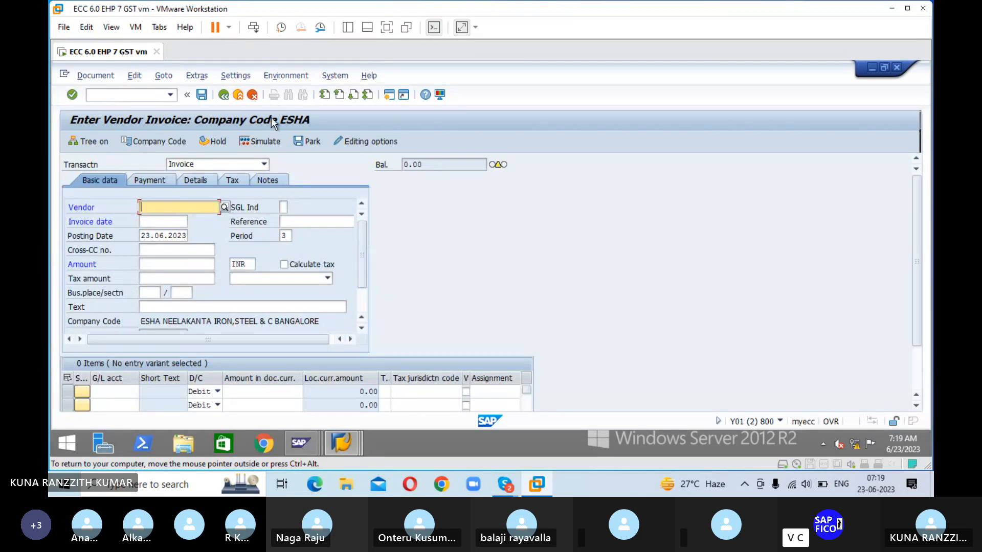
Step: Look up and assign vendor ZINDAL IRON ,STEEL & CO, and set the invoice date to 23.06.2023
click(224, 208)
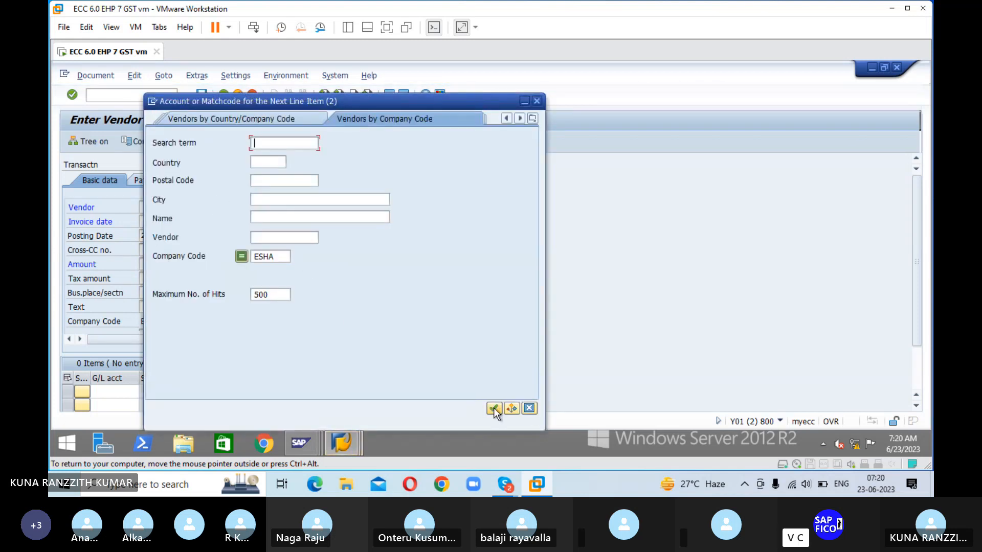
click(494, 408)
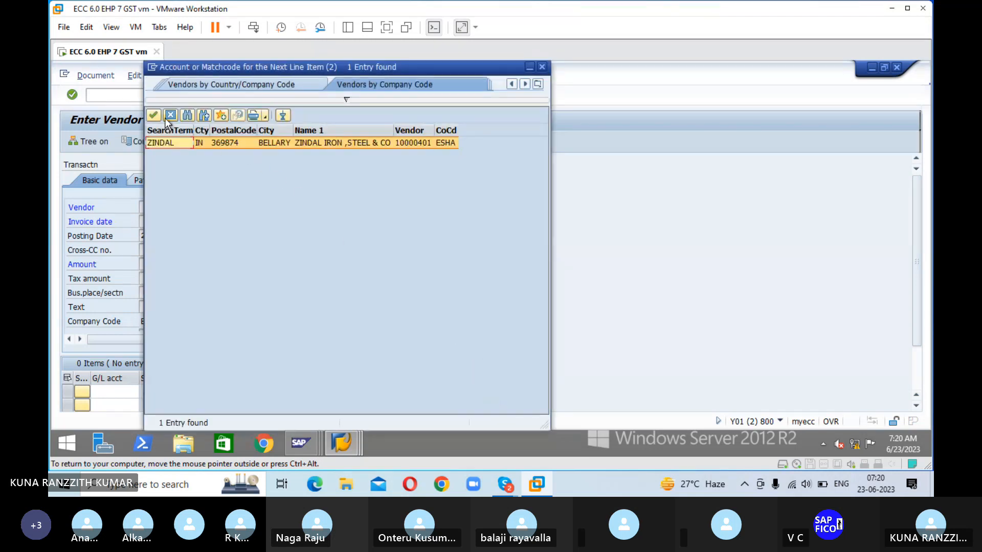
click(154, 116)
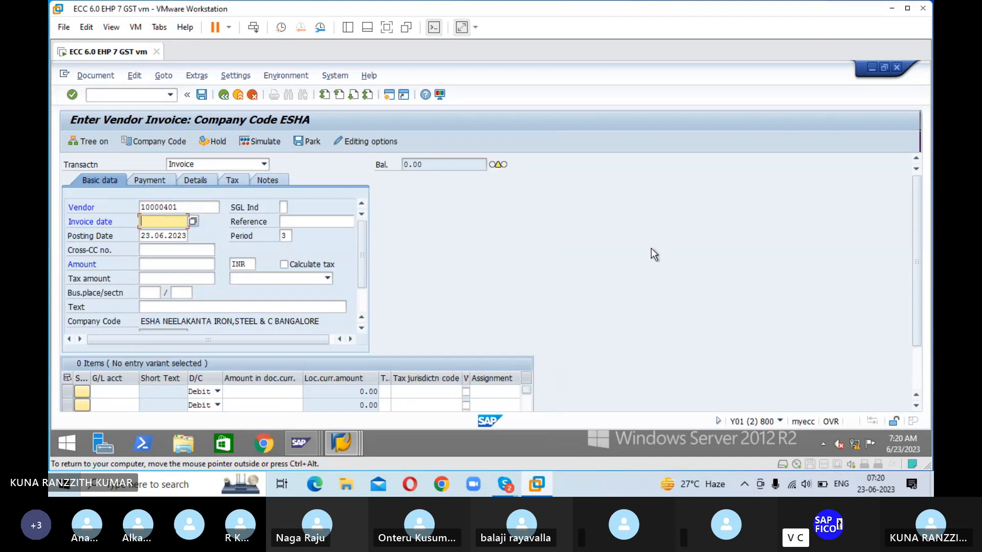
text(23.)
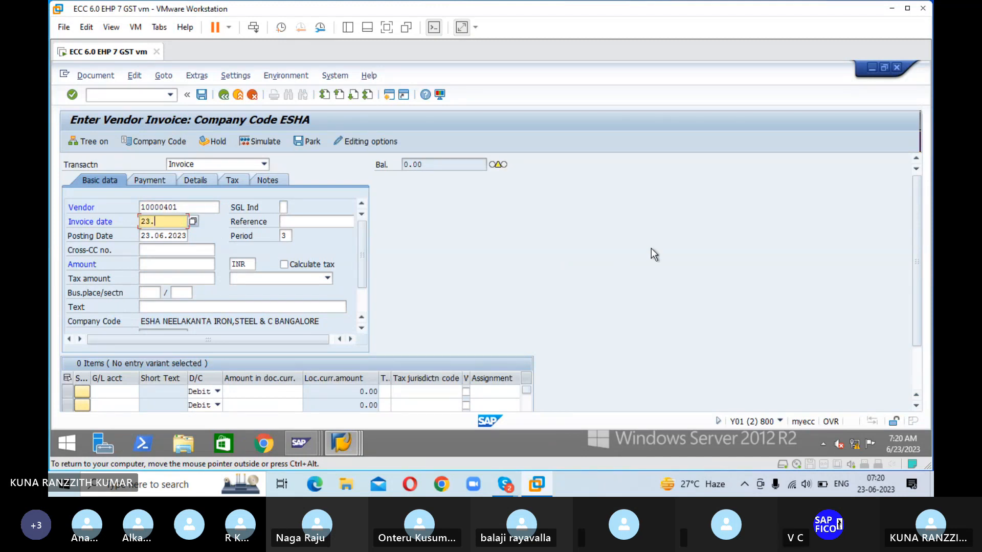
text(06.2023)
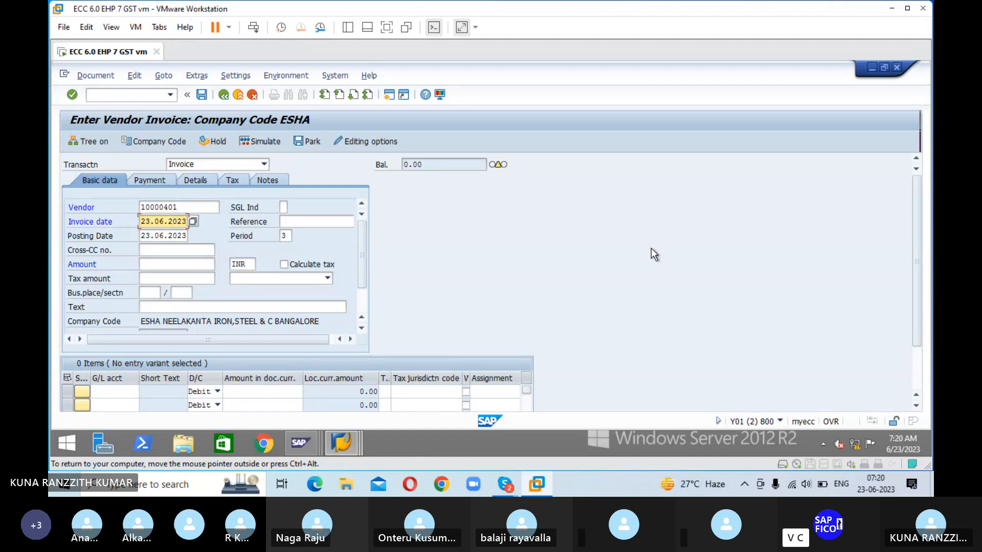
key(Tab)
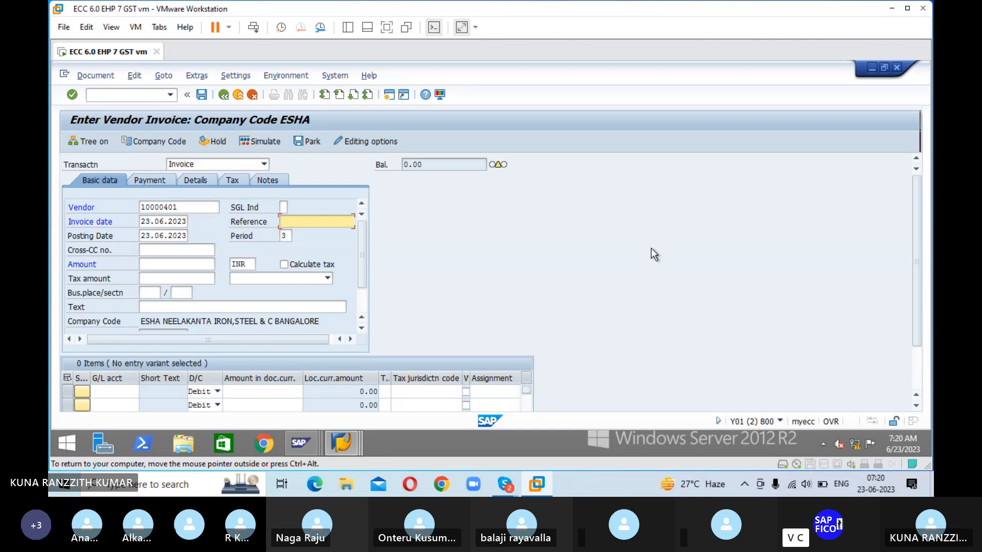
Step: Enter the invoice text GETTING RAW MATERIAL FROM VENDOR in the basic data
key(Tab)
key(Tab)
key(Tab)
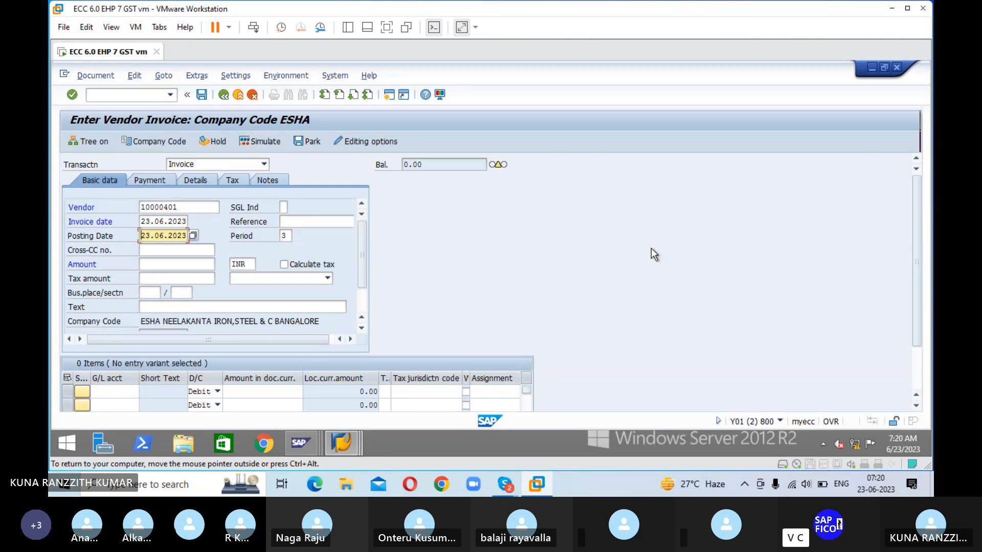
key(Tab)
key(Tab)
key(Tab)
key(Tab)
key(Tab)
key(Tab)
key(Tab)
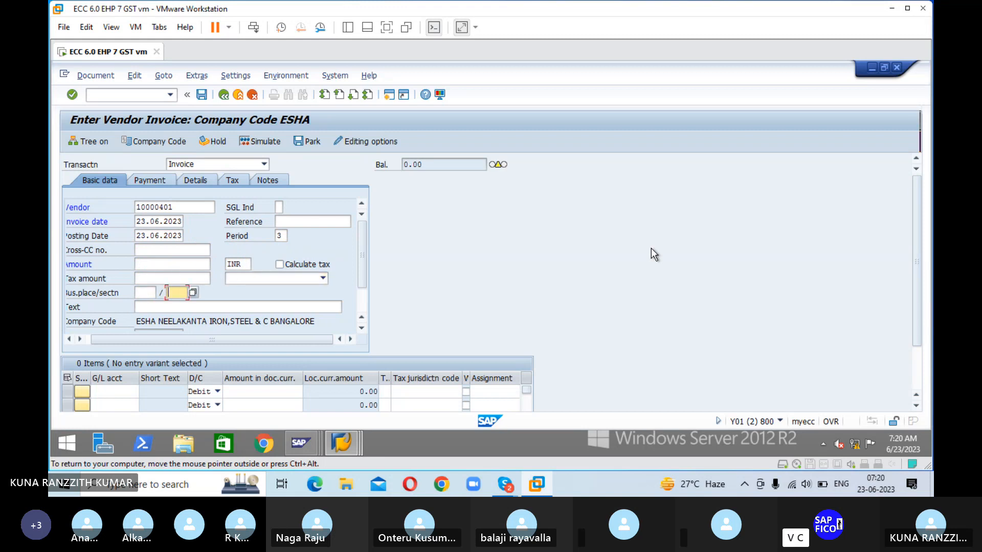
key(Tab)
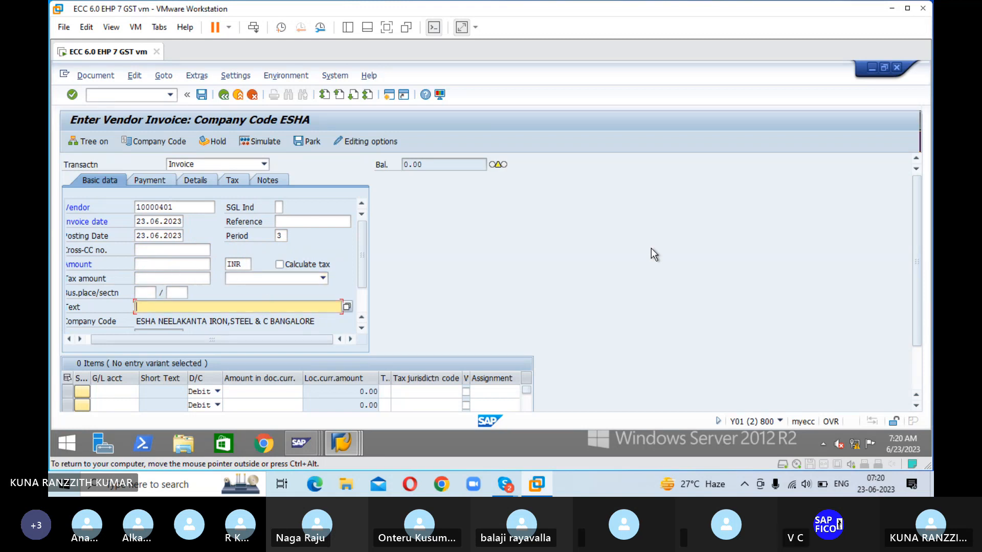
text(GETTING )
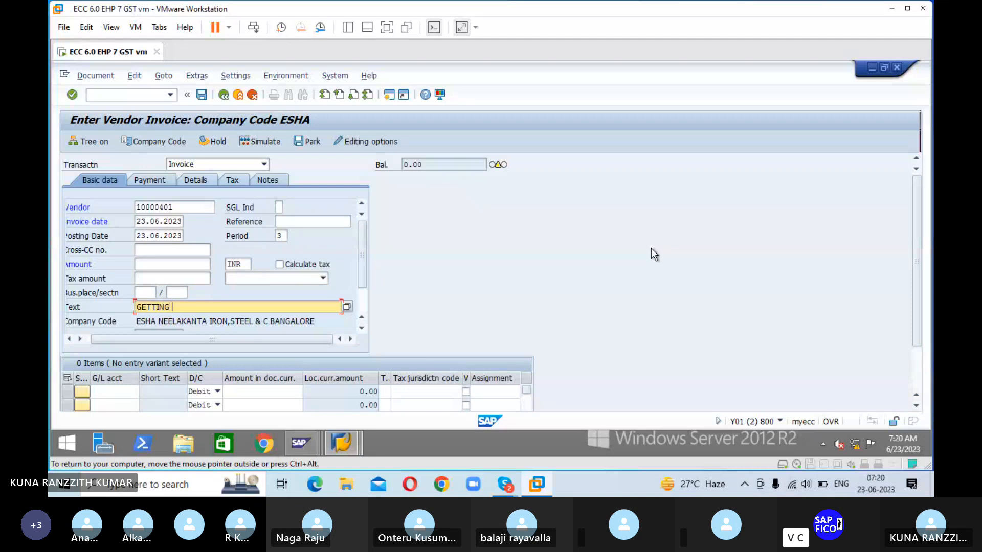
text(RAW)
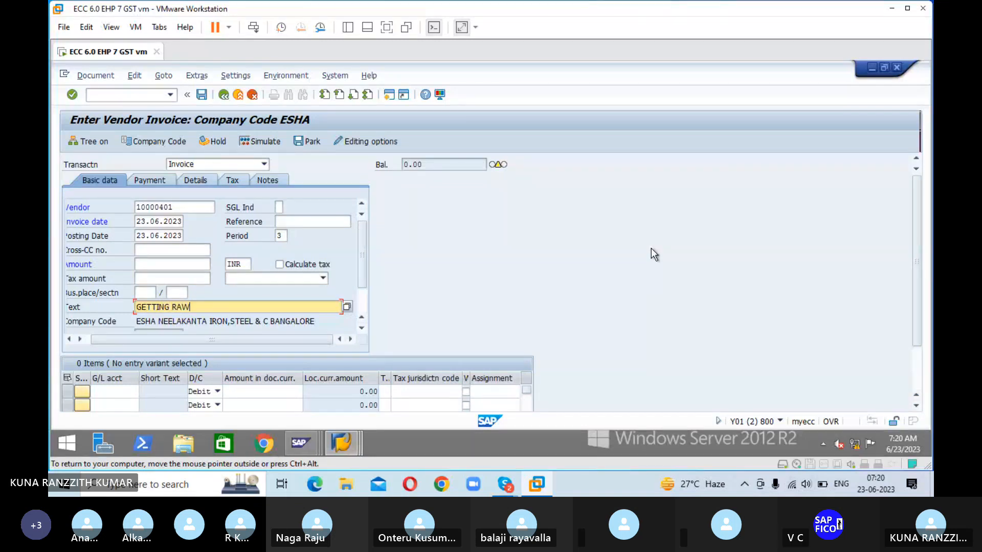
text( MATERI)
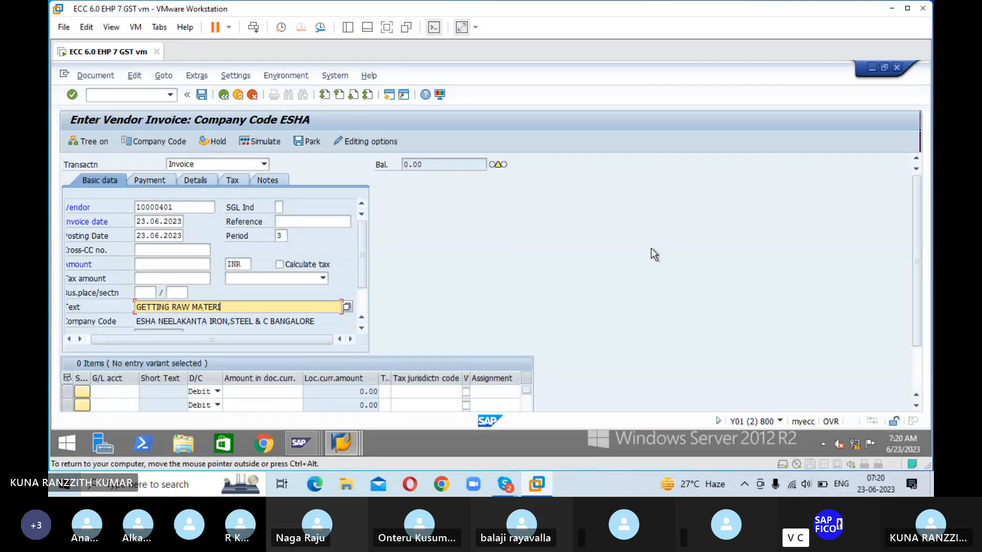
text(AL FROM VENDOR)
key(Tab)
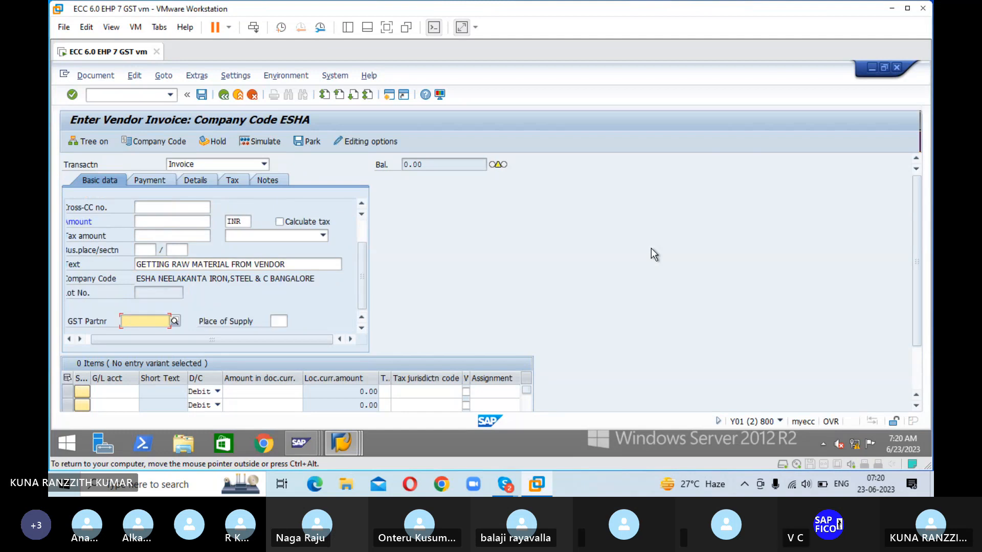
Step: Find and assign the RAW MATERIAL ACCOUNT of company code ESHA as the G/L account of the first line item
key(Tab)
key(Tab)
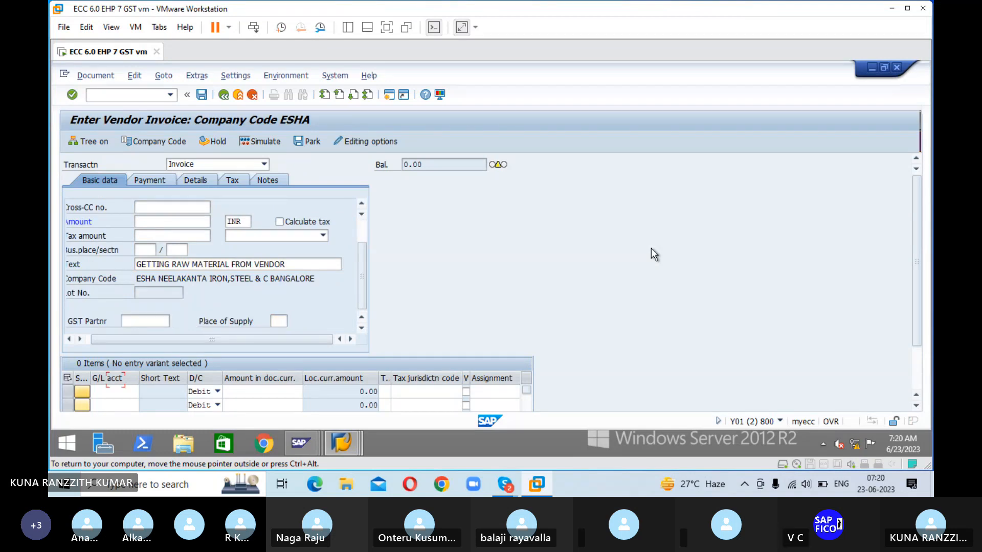
key(Tab)
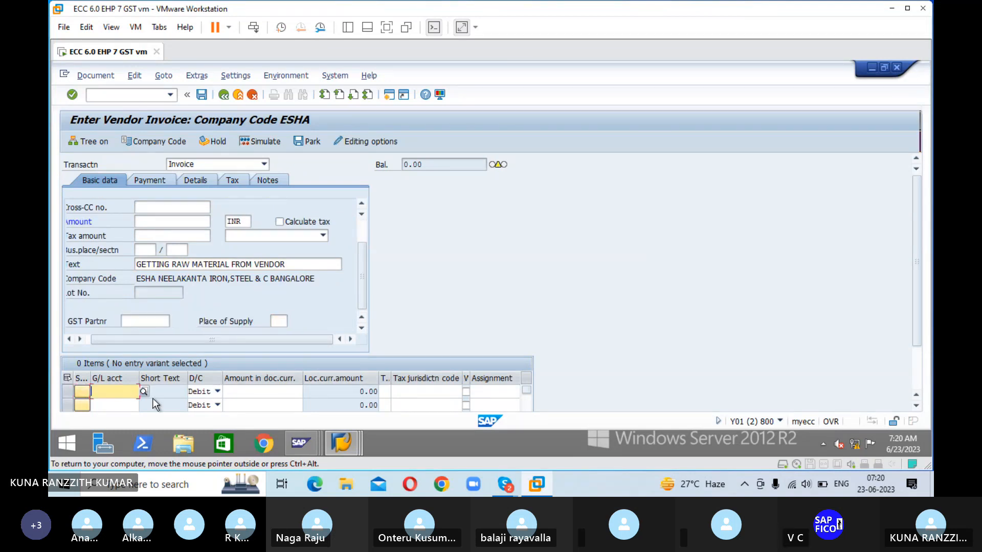
click(143, 392)
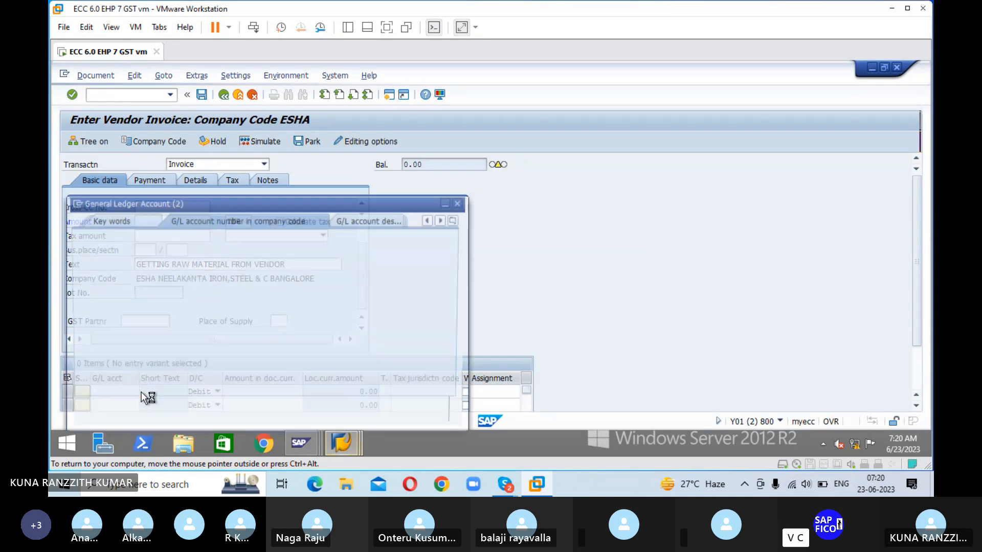
click(416, 408)
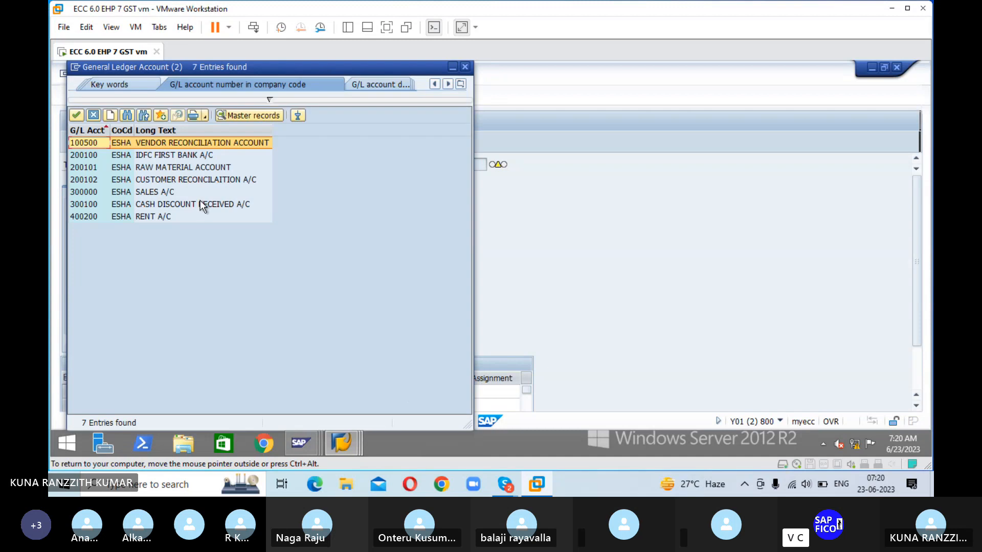
click(92, 167)
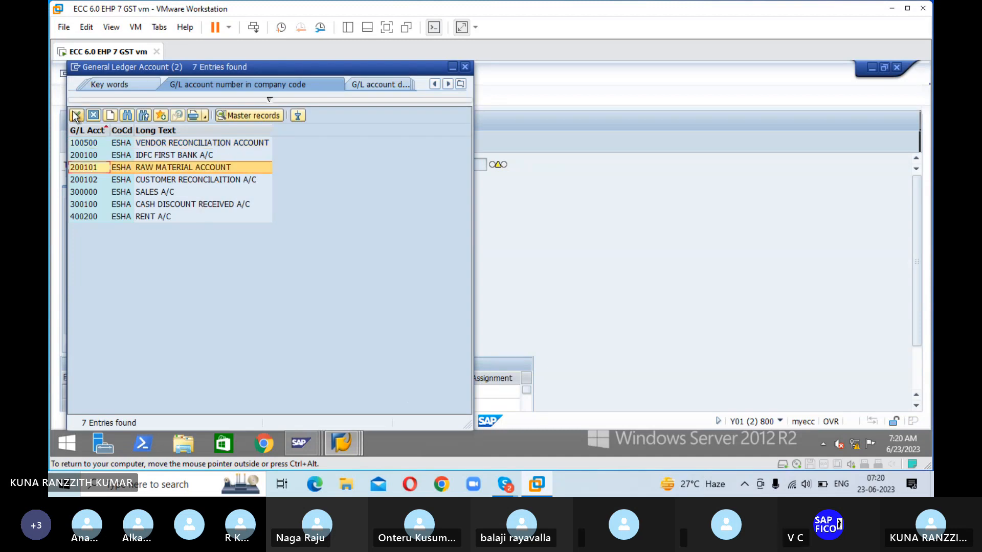
click(78, 117)
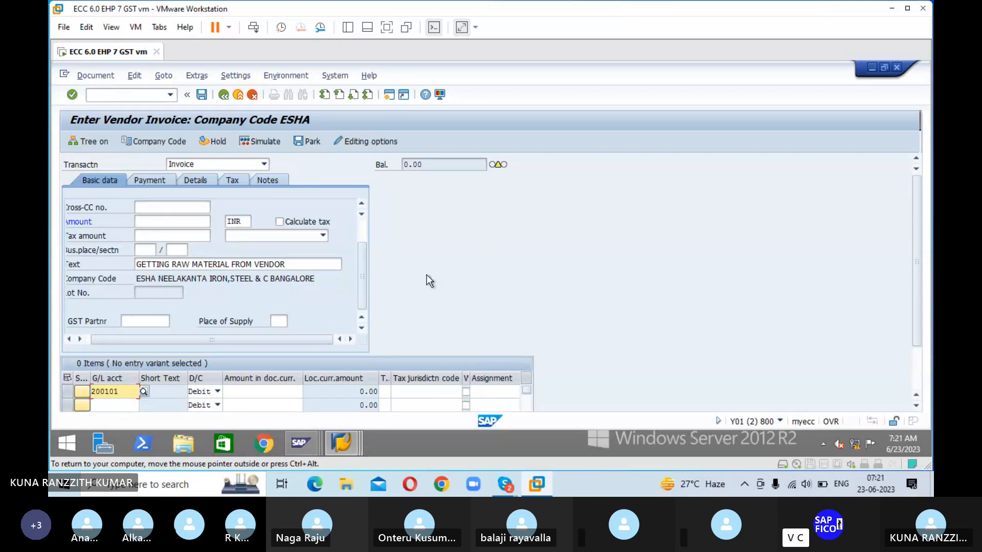
Step: Set both the invoice amount and the raw material debit line to 15000 INR, and validate the entry
click(166, 222)
text(1)
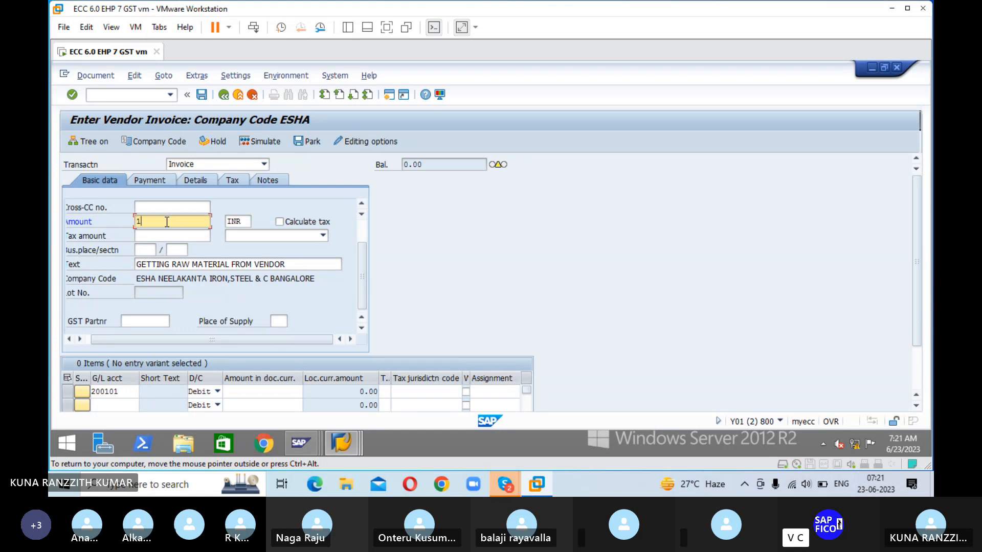
text(5000)
key(Tab)
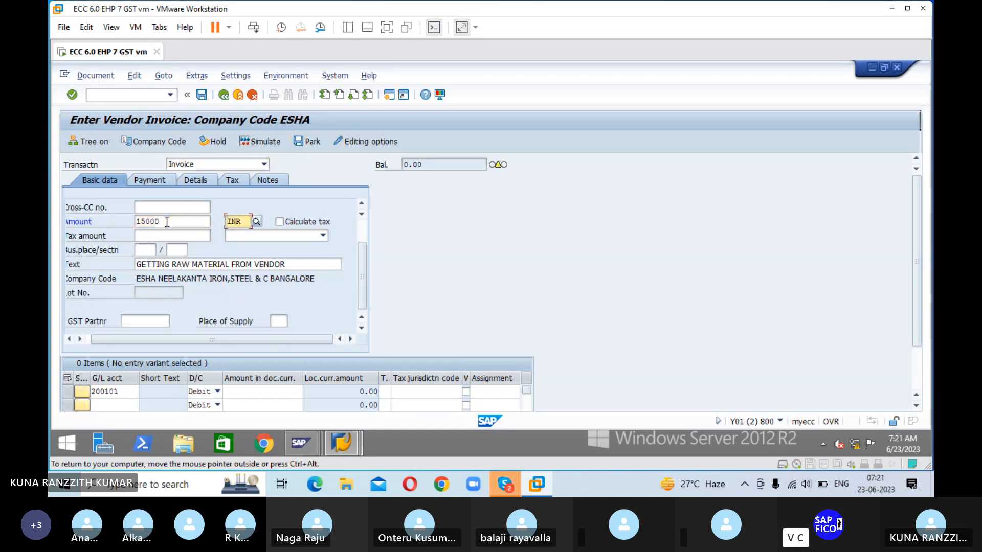
click(260, 392)
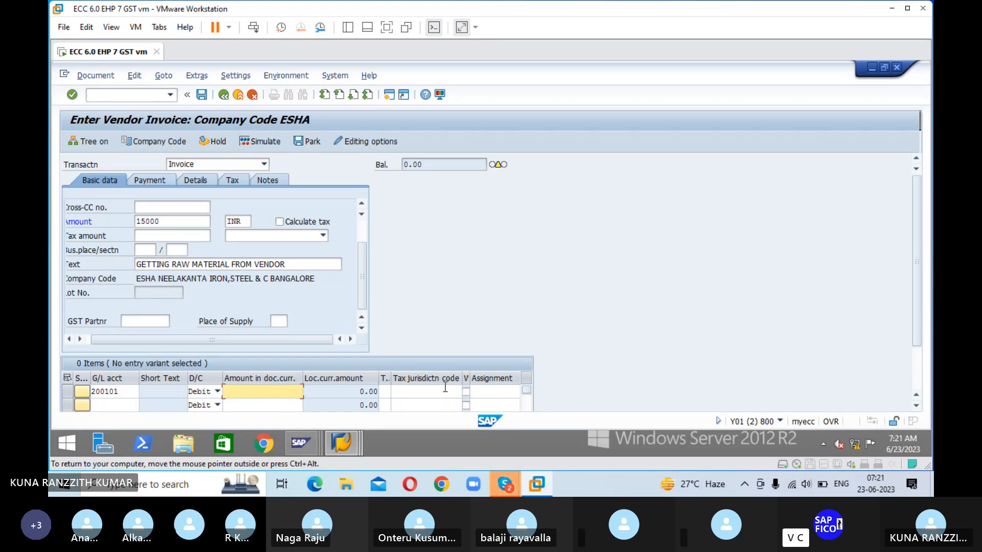
text(15000)
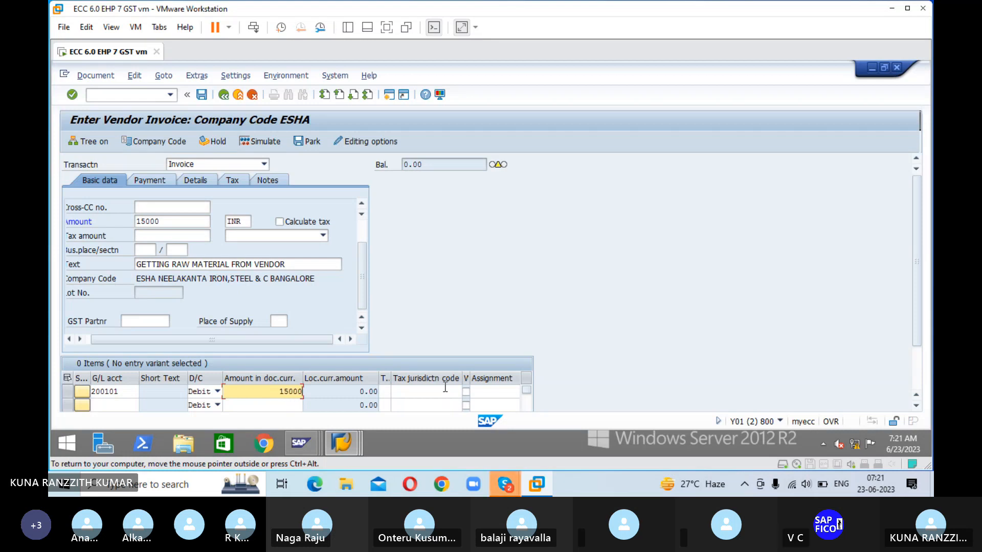
key(Return)
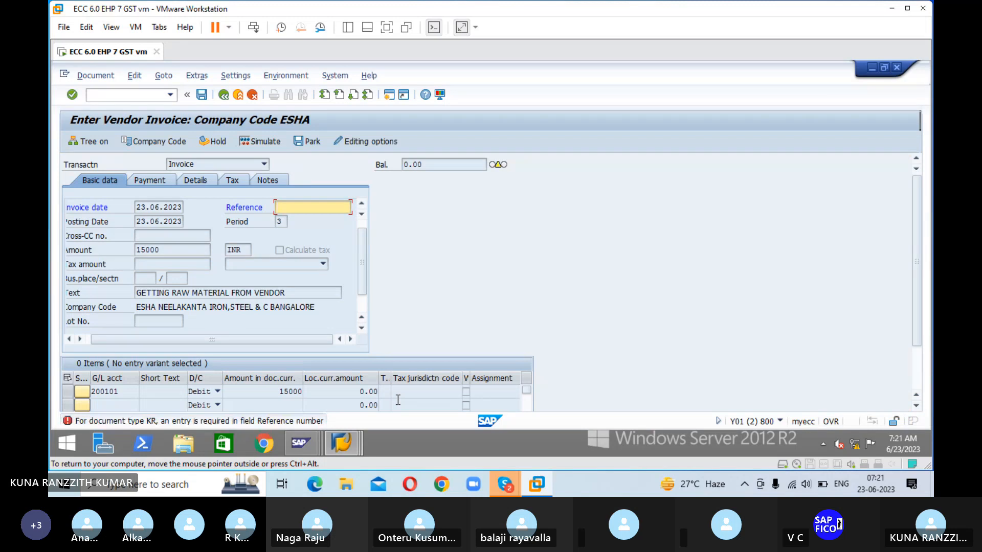
Step: Enter INVOCIE as the invoice reference and validate the vendor invoice
text(I)
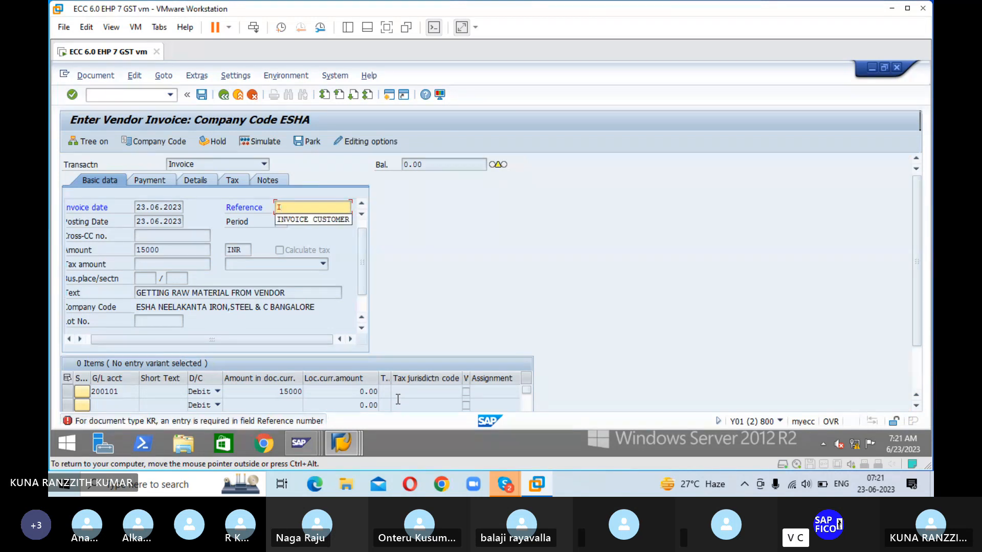
text(NVOCIE)
key(Return)
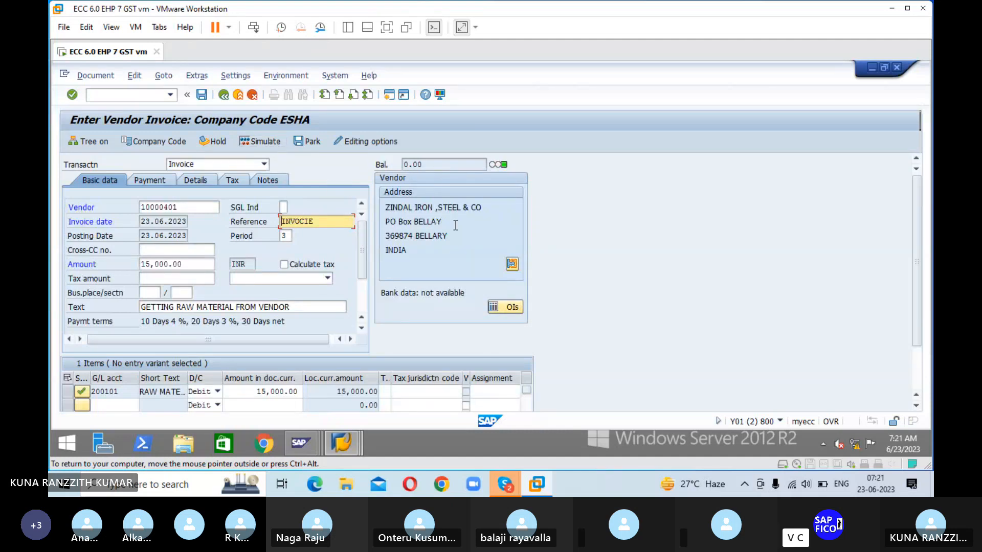
Step: Review the invoice's payment terms, simulate the document, and post it
click(158, 183)
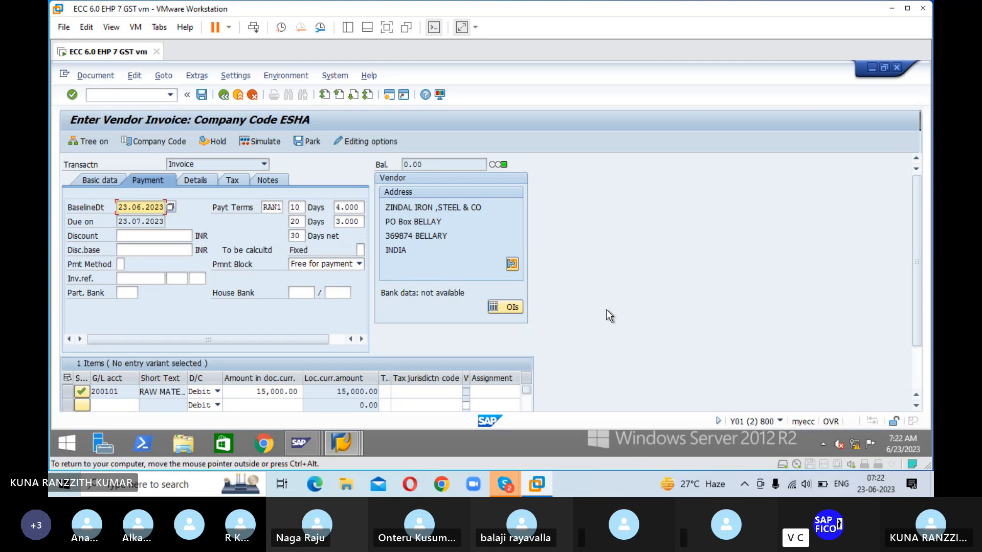
click(265, 141)
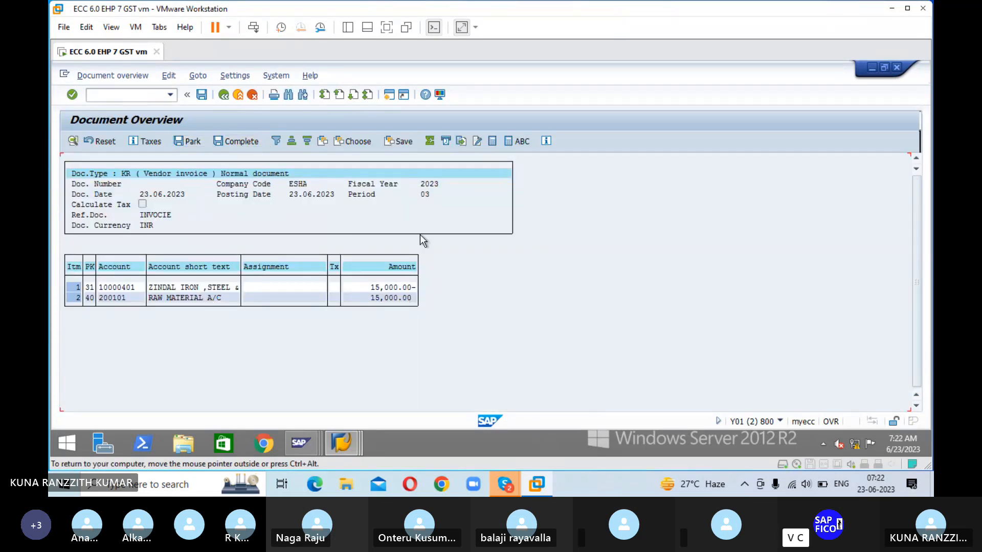
click(201, 95)
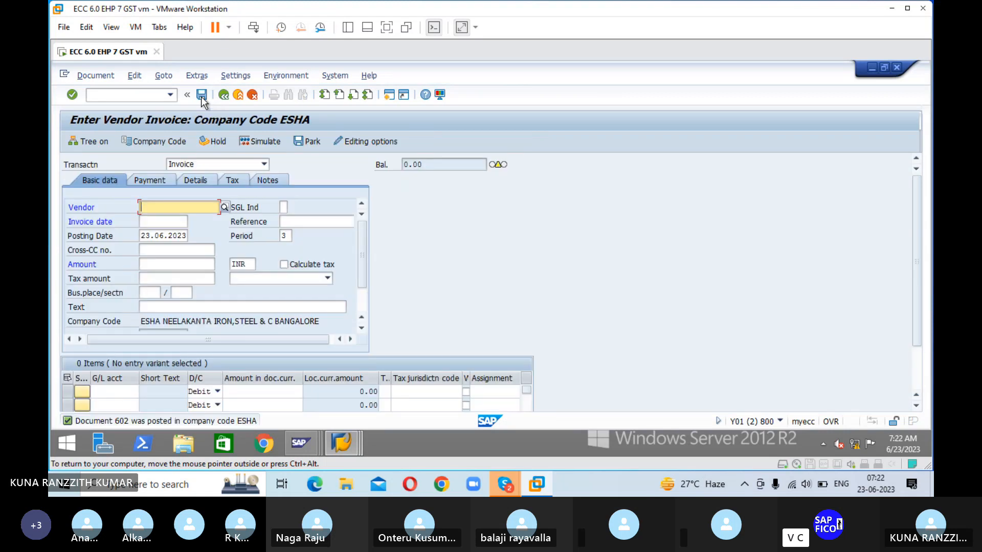
Step: Start outgoing payment posting with /NF-53 and set the document date to 23.06.2023
click(141, 96)
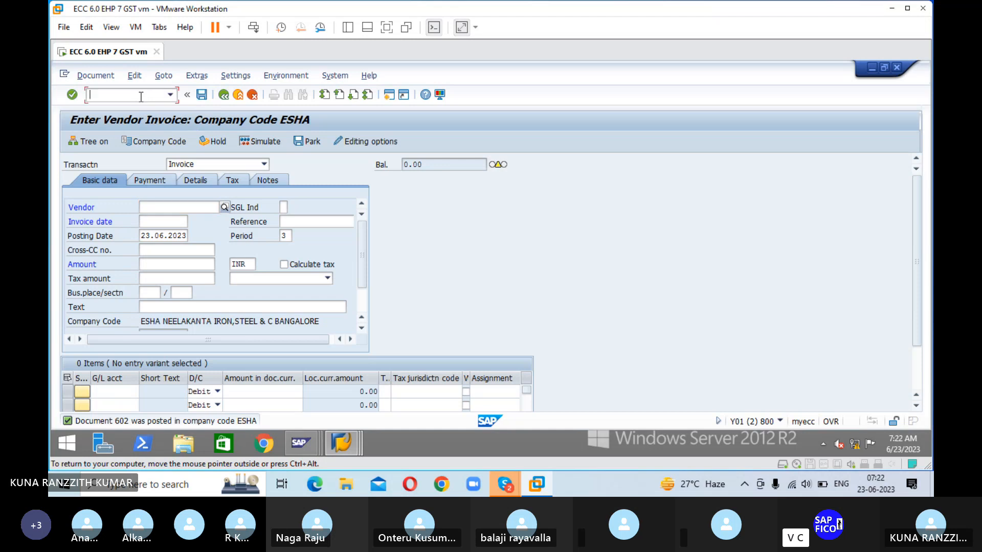
text(/NF-53)
key(Return)
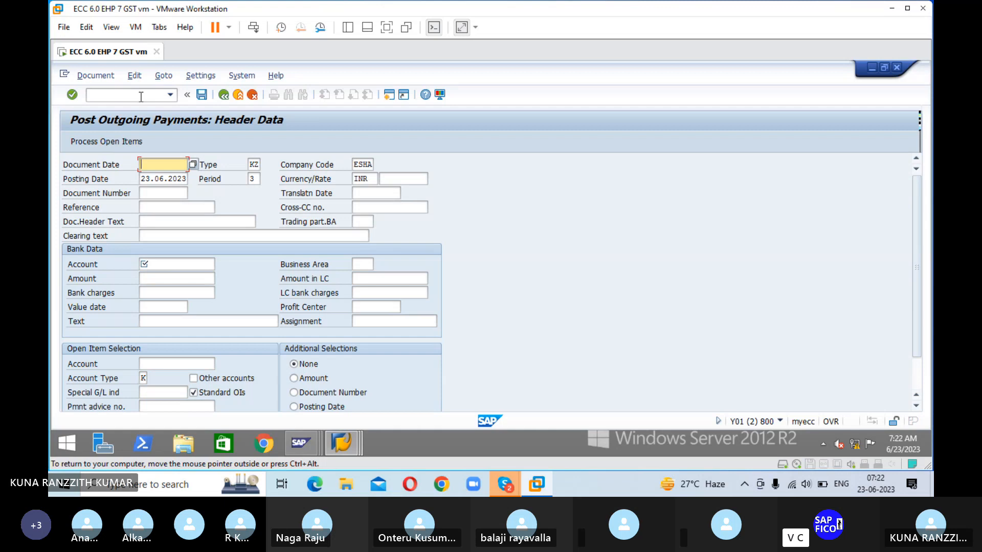
text(23.06.2023)
Step: Enter VENDOR PAYMNET as the outgoing payment's reference
key(Tab)
key(Tab)
key(Tab)
key(Tab)
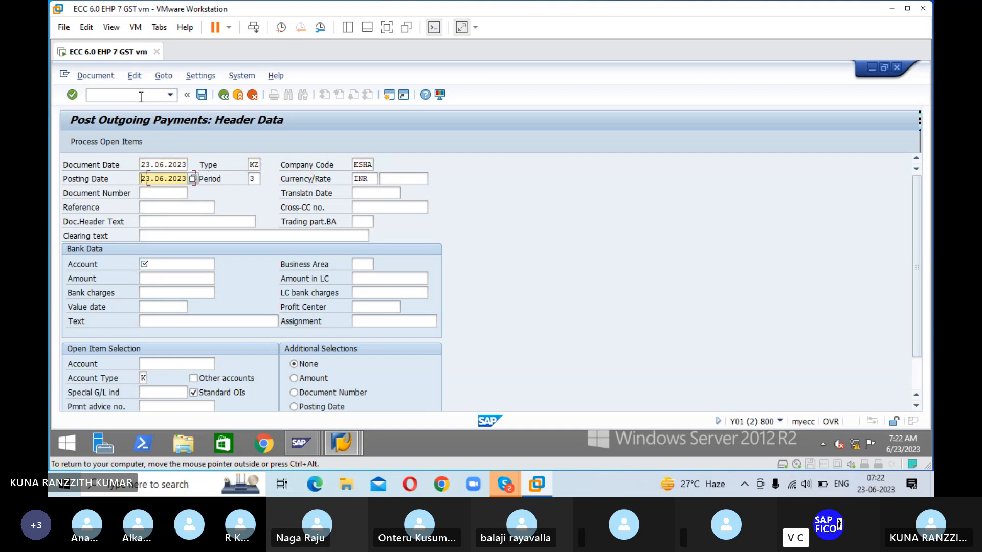
key(Tab)
key(Tab)
key(Tab)
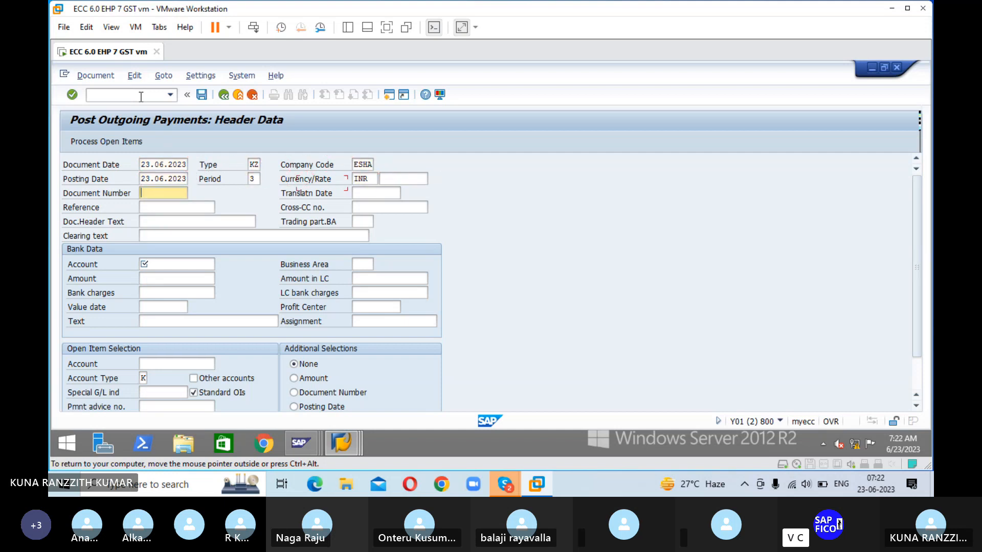
key(Tab)
key(Tab)
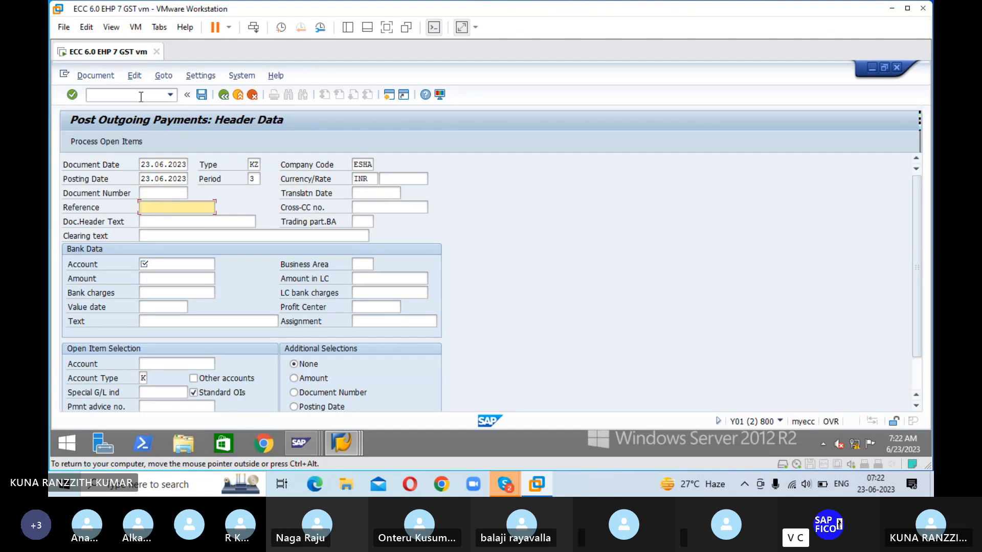
text(VENDO)
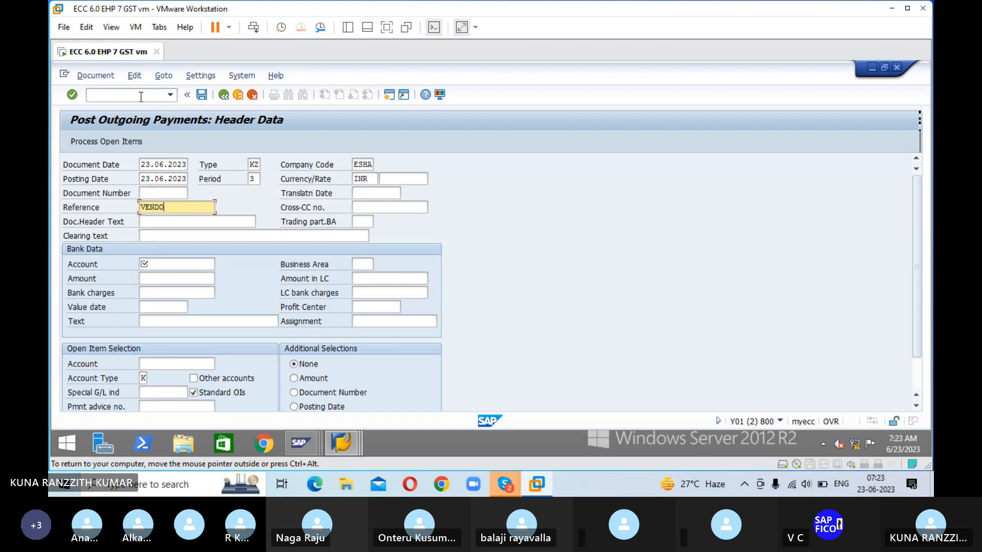
text(R PAYM)
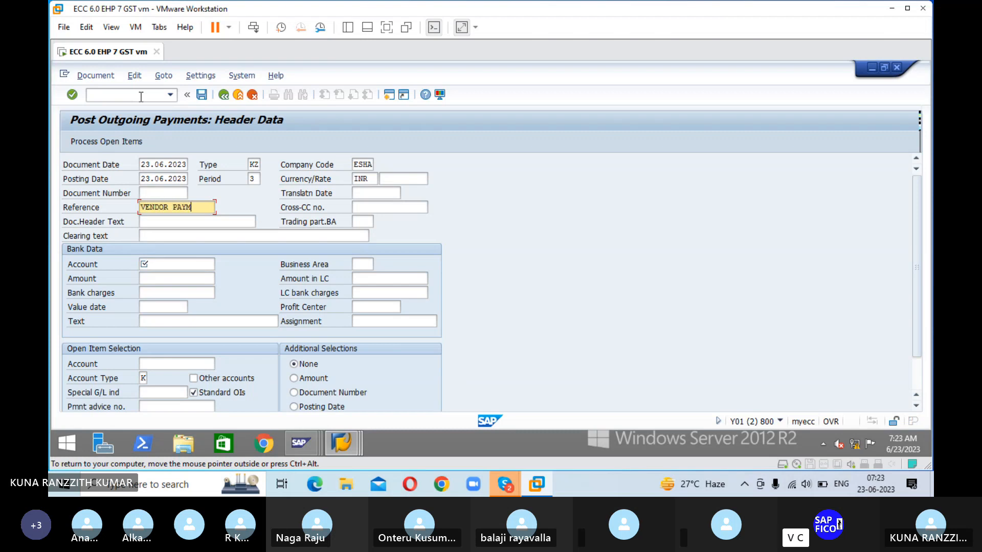
text(NET)
key(Tab)
key(Tab)
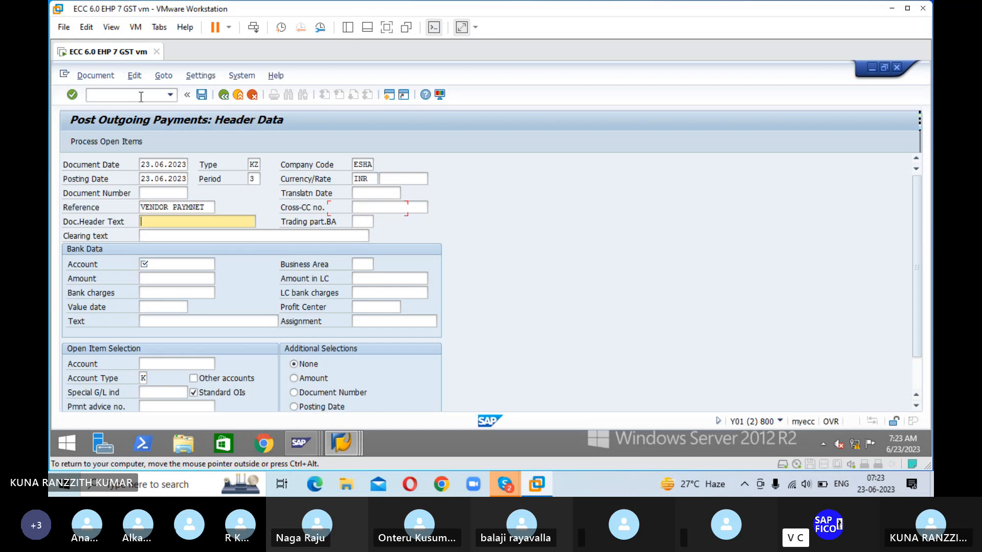
Step: Enter MAKING PAYMENT TO VENDOR as the document header text
text(MAKIN)
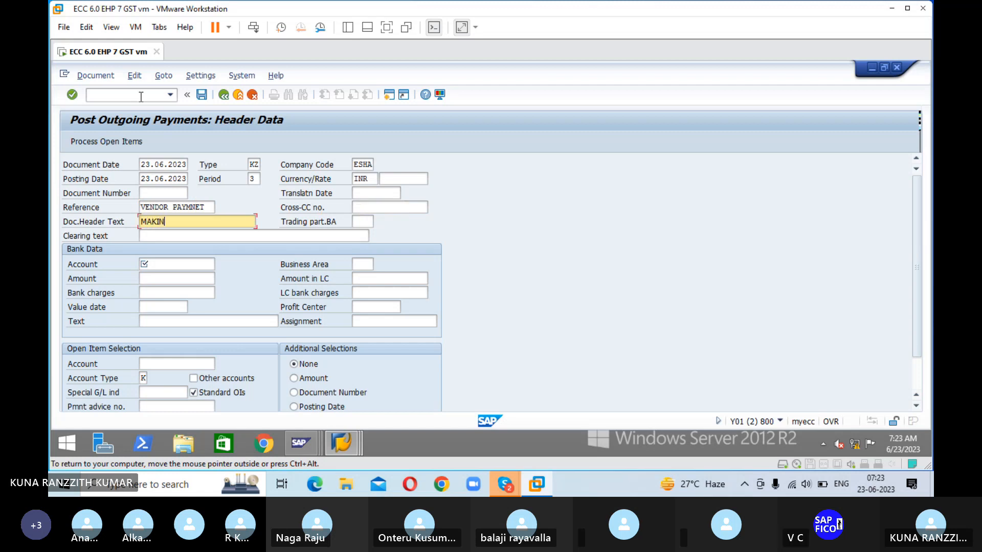
text(G PAY)
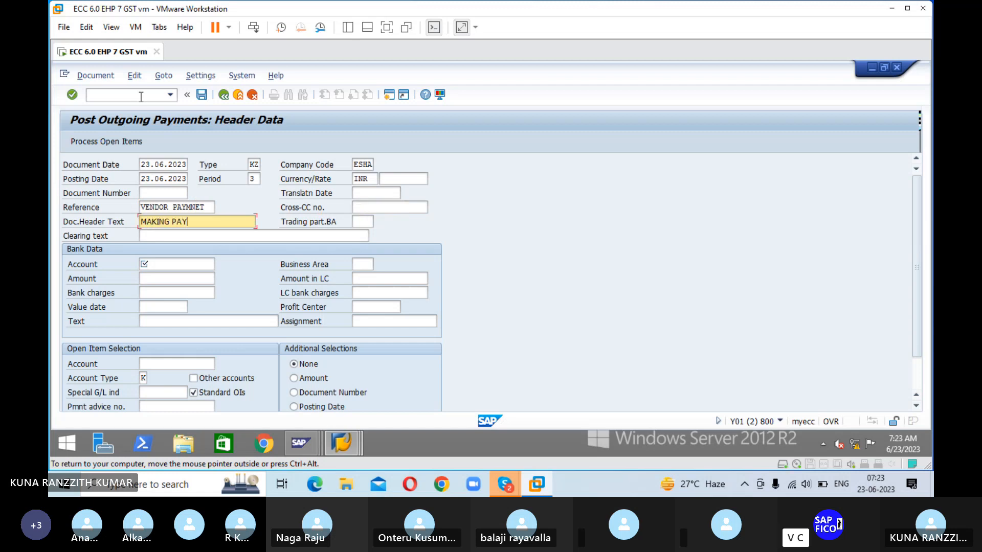
text(MENT TO VENDOR)
key(Tab)
key(Tab)
key(Tab)
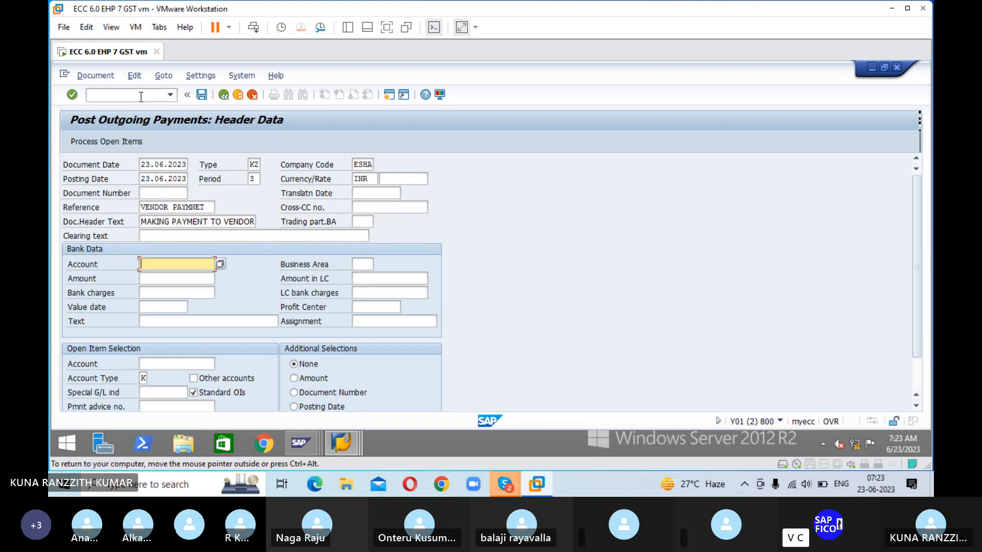
Step: Look up the G/L accounts of company code ESHA and choose IDFC FIRST BANK A/C as the bank account
click(220, 264)
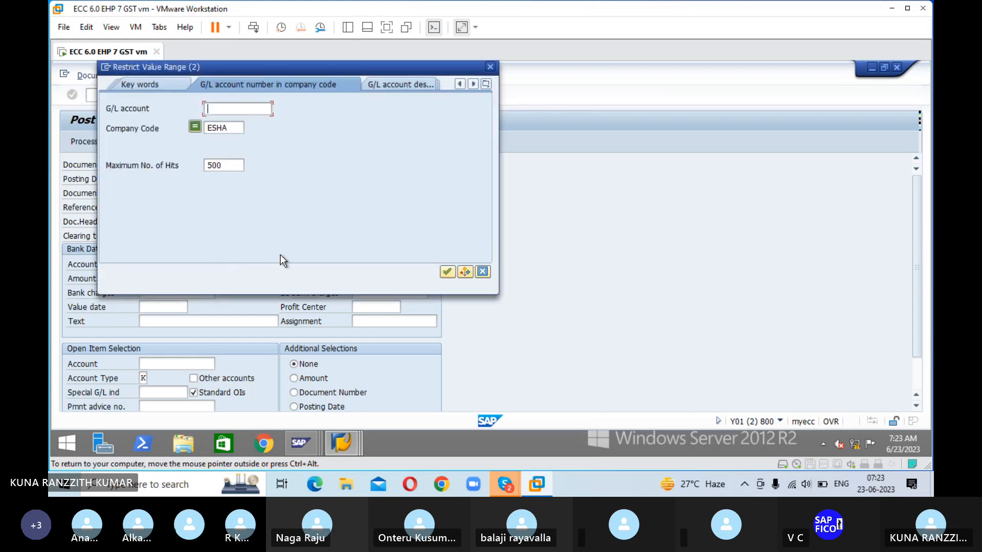
click(446, 272)
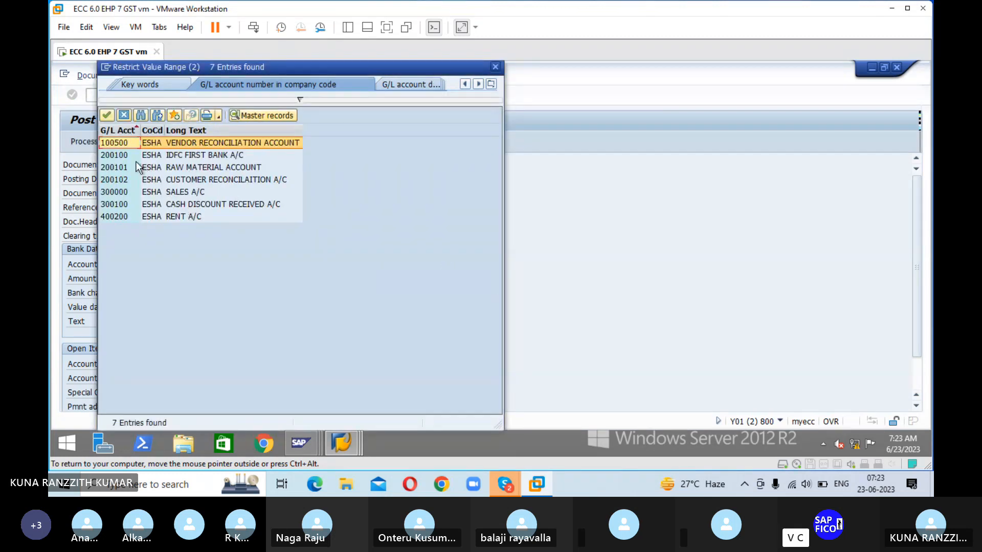
click(124, 154)
click(106, 114)
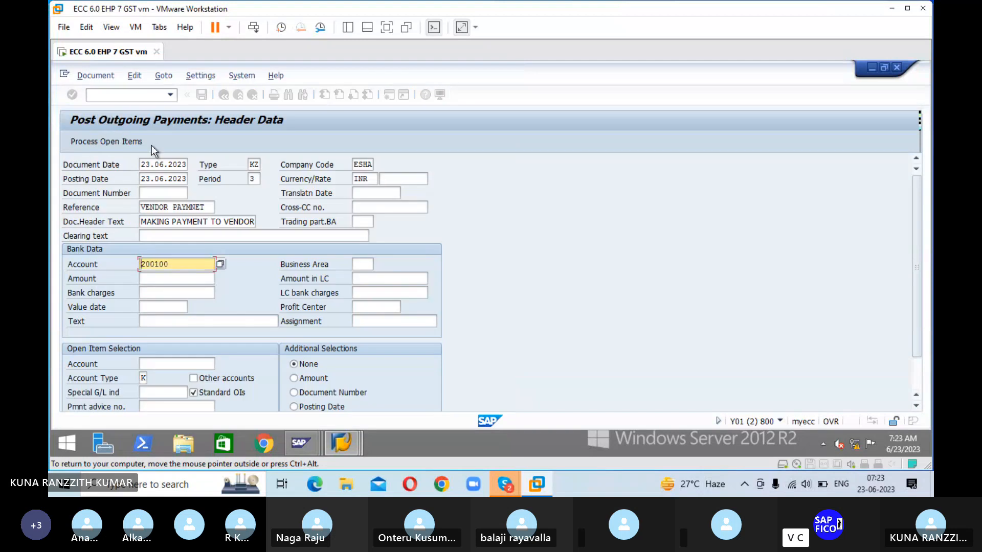
Step: Set the bank data's business area to BGLR, the Bangalore business area of ESHA
key(Tab)
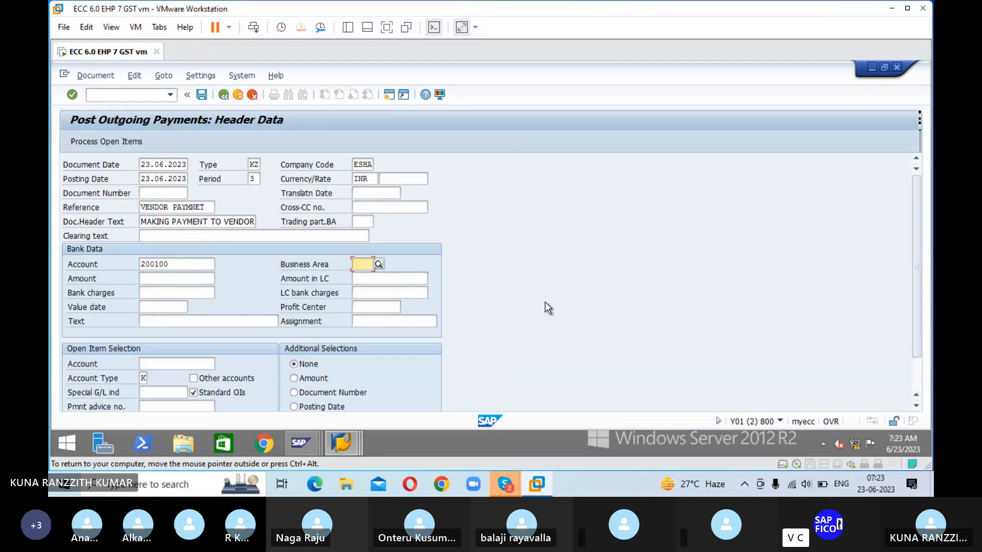
text(KLD)
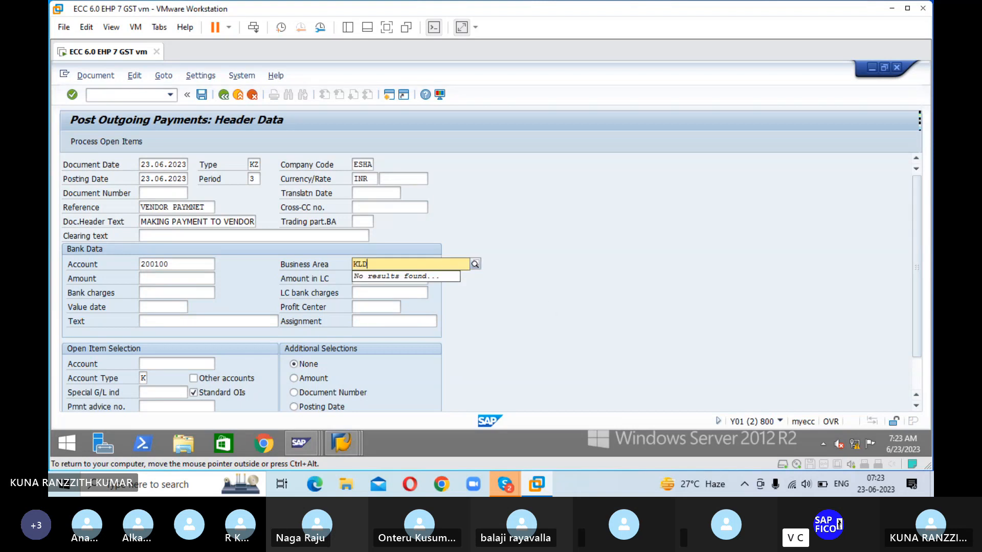
key(BackSpace)
key(BackSpace)
key(BackSpace)
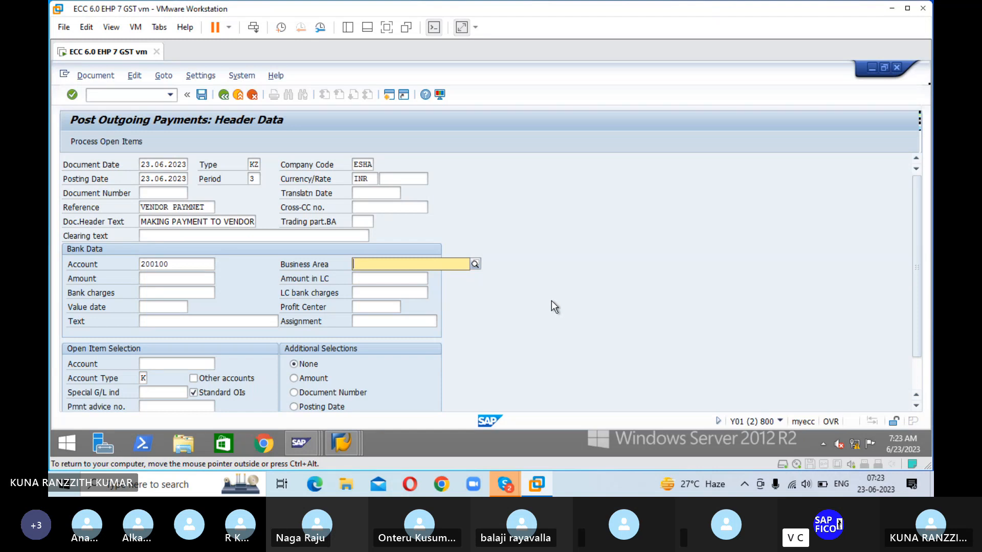
click(474, 263)
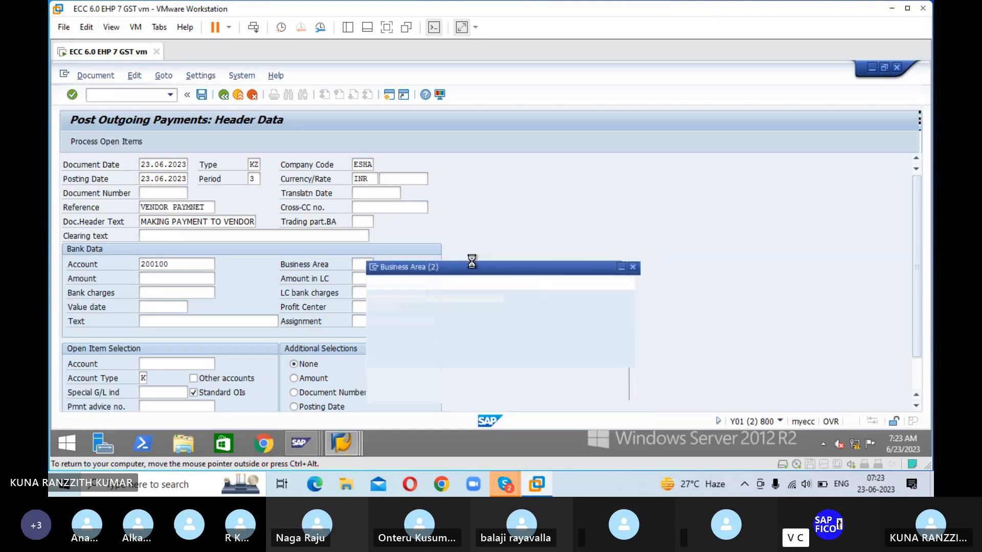
scroll(493, 251, down, 5)
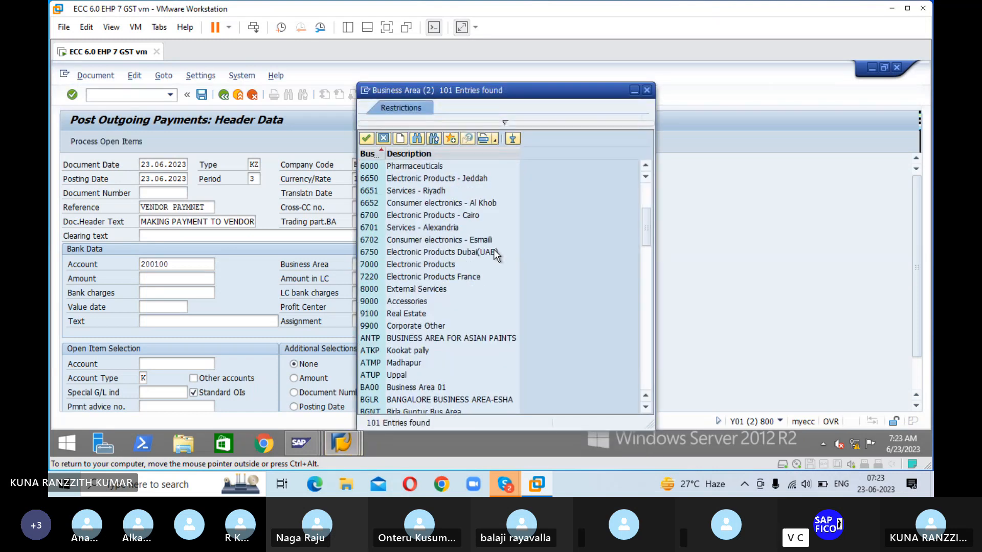
click(373, 400)
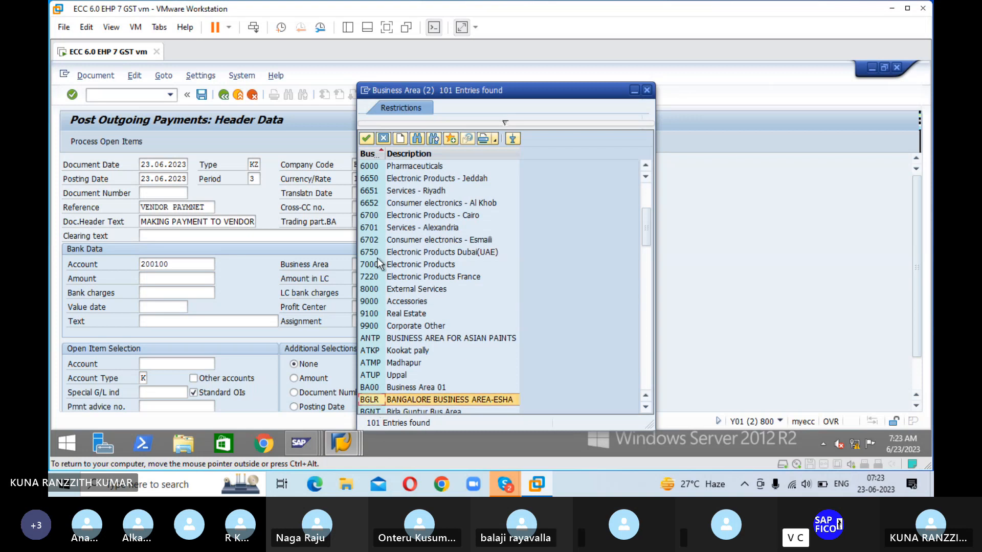
click(367, 138)
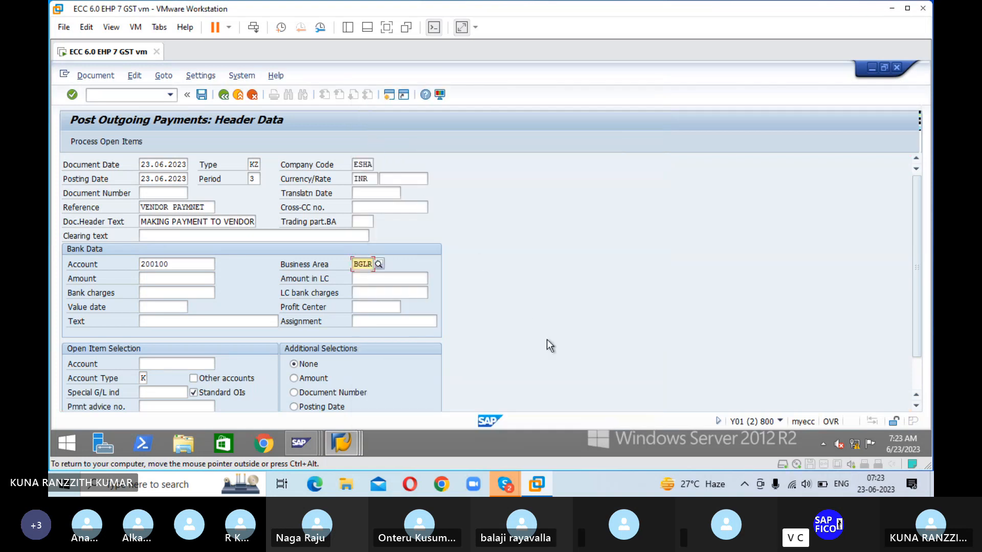
Step: Set the bank payment amount to 15000 INR
key(Tab)
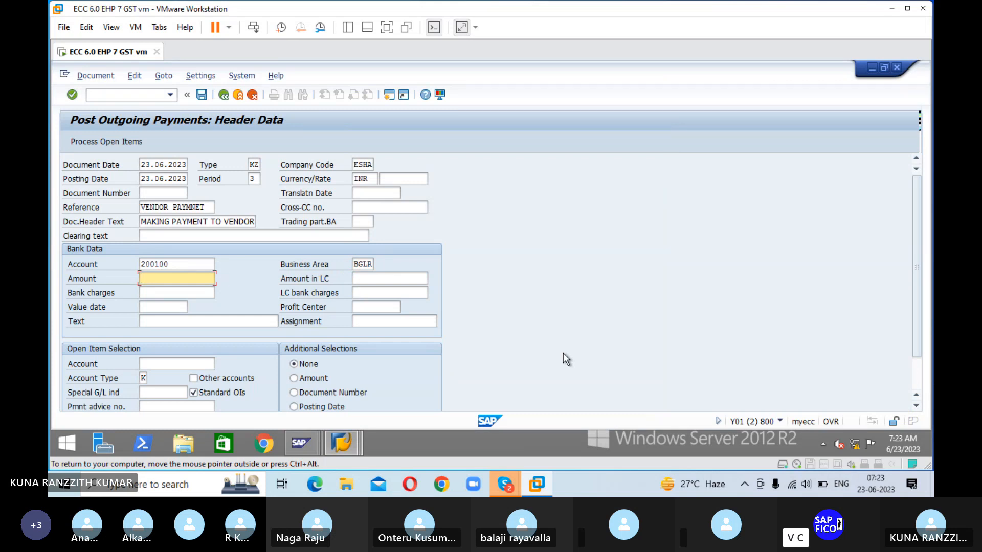
text(15000)
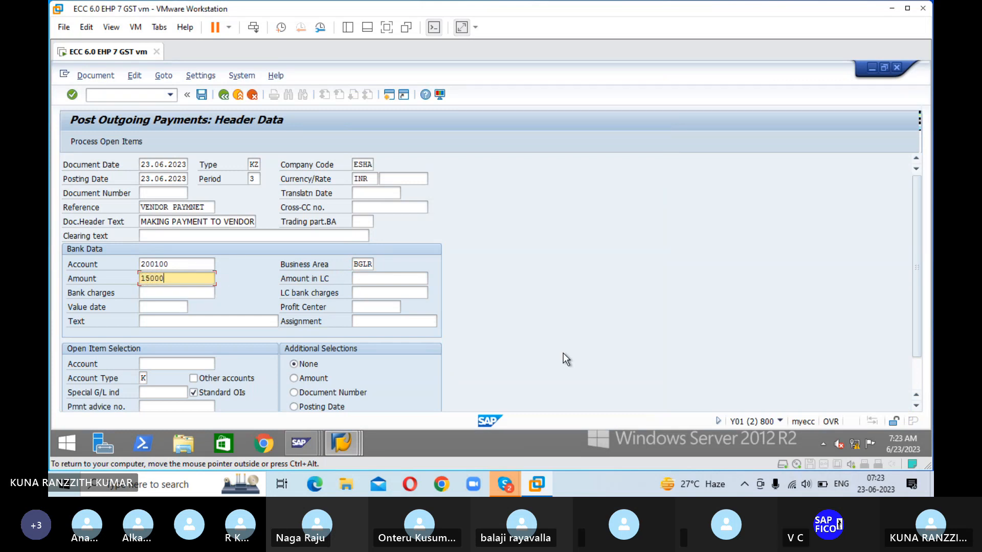
key(Return)
Step: Fill the bank data's text with the earlier entry AMOUNT PAID TO VENDOR
key(Tab)
key(Tab)
key(Tab)
key(Tab)
key(Tab)
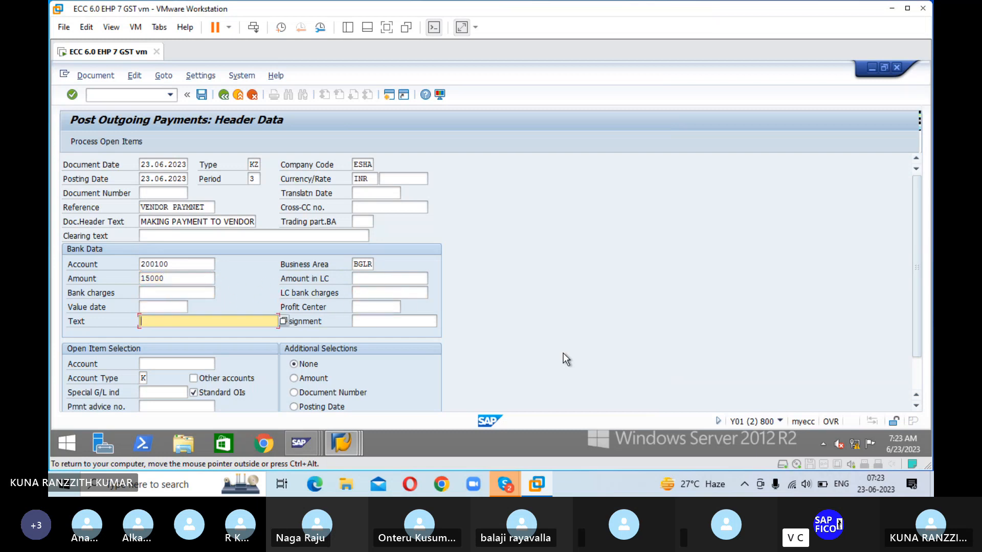
text(MAKIN)
key(BackSpace)
key(BackSpace)
key(BackSpace)
key(BackSpace)
key(BackSpace)
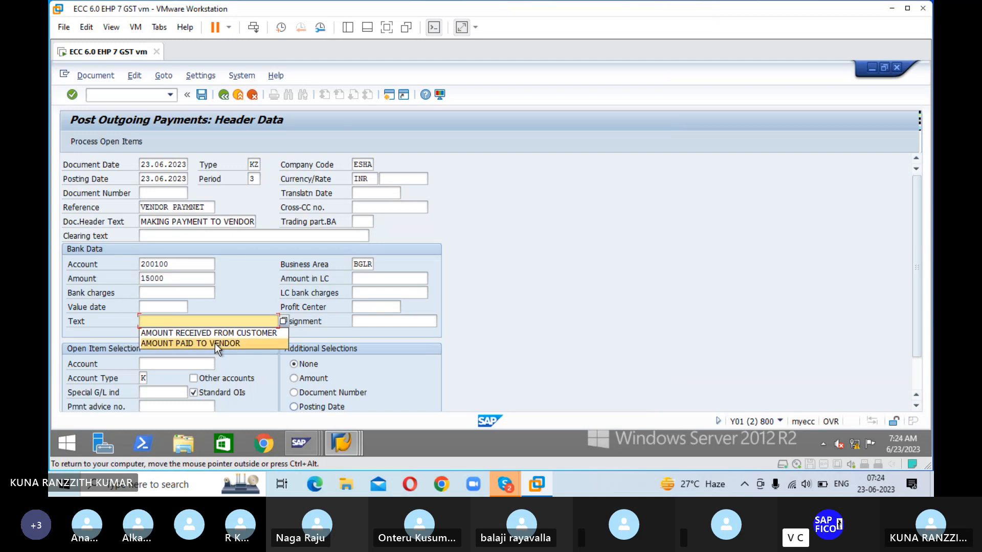
click(215, 343)
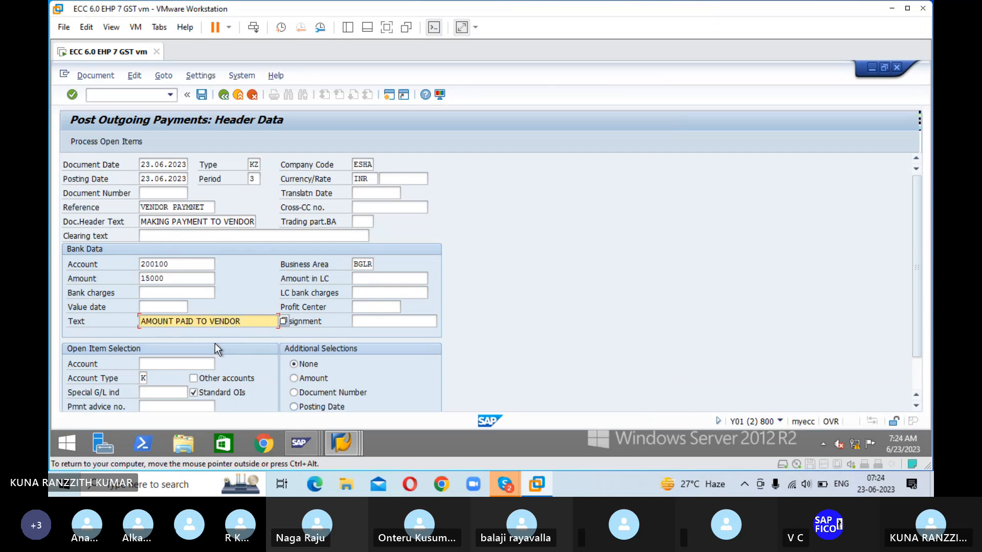
Step: Look up the vendors of company code ESHA and choose ZINDAL IRON, STEEL & CO as the open item account
key(Tab)
key(Tab)
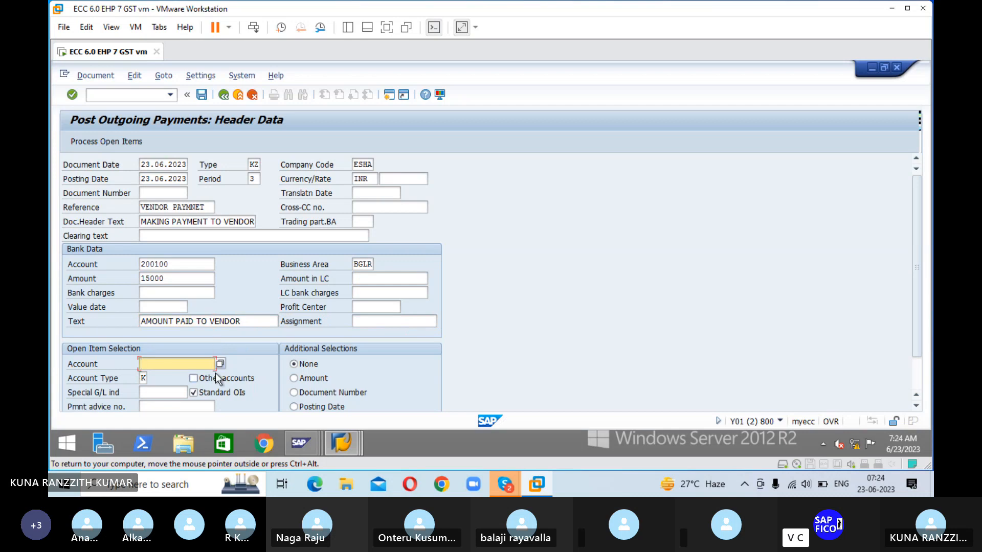
click(221, 363)
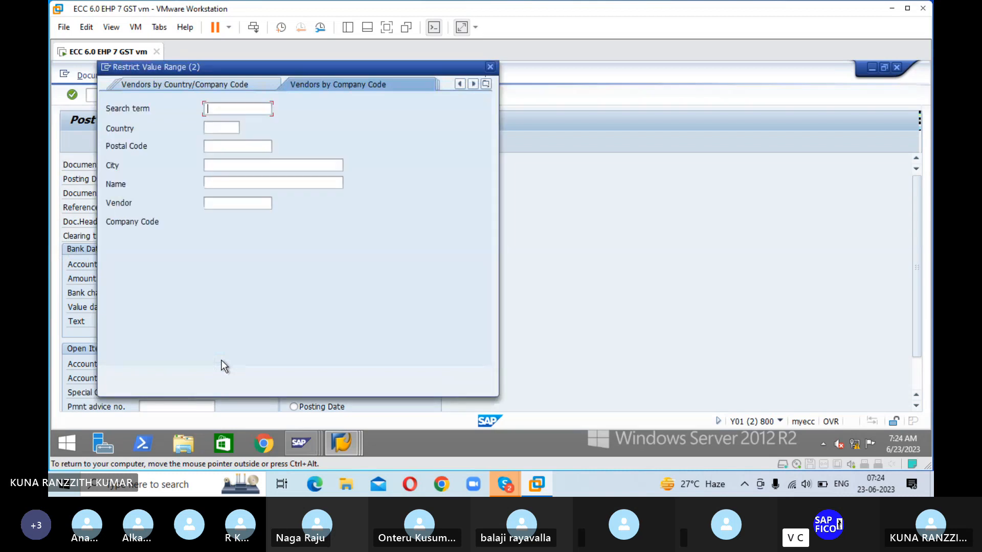
click(447, 373)
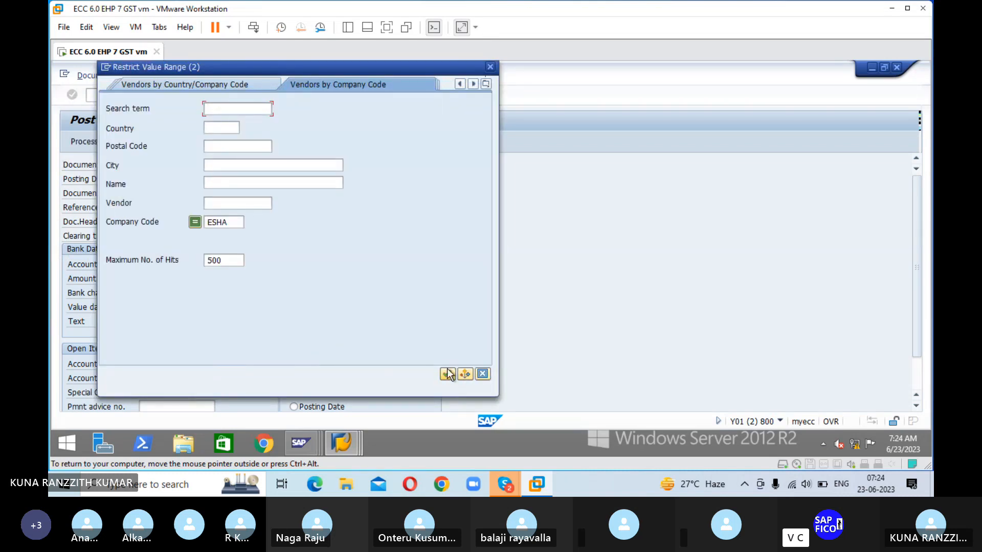
double_click(115, 142)
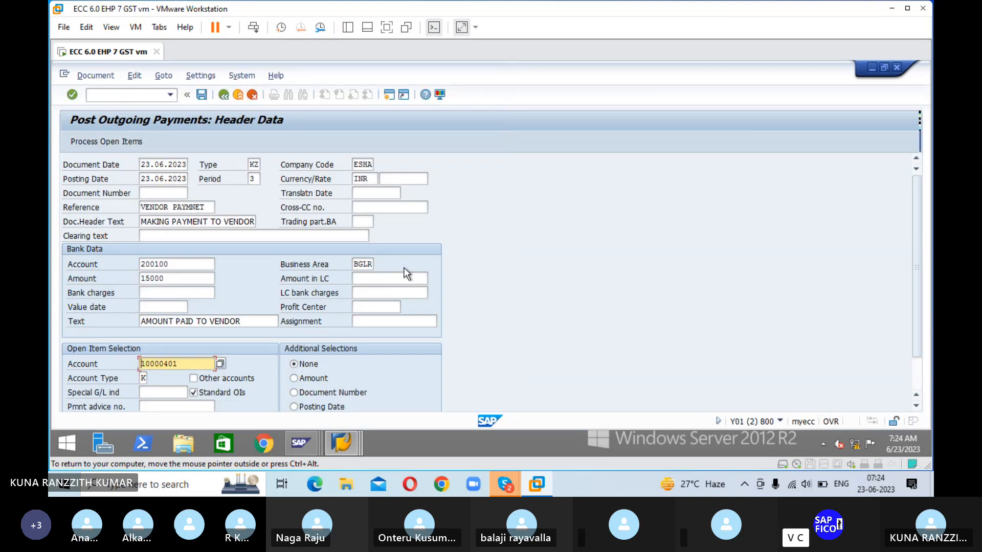
Step: Set the bank value date to 23.06.2023 and process the vendor's open items
click(125, 140)
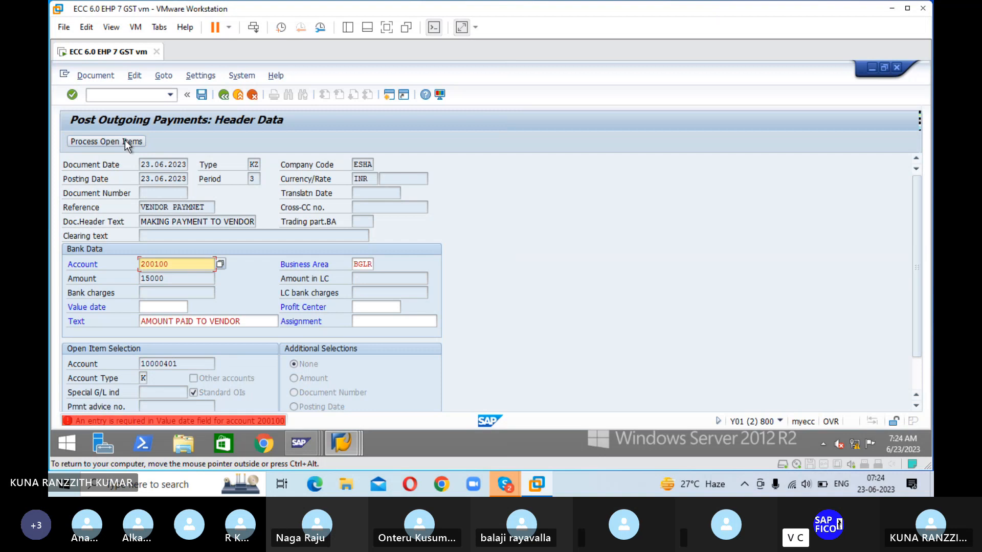
click(171, 306)
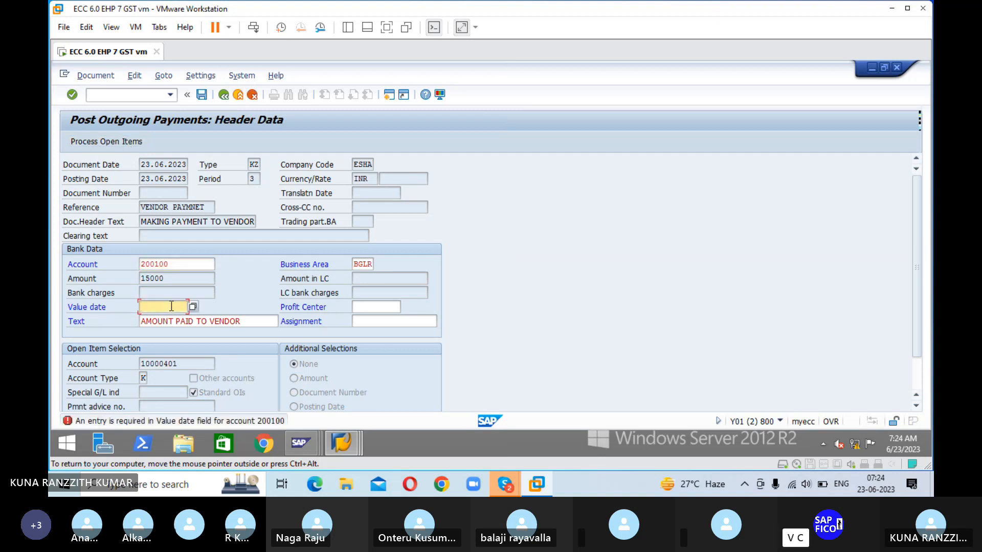
text(23.06.2023)
key(Return)
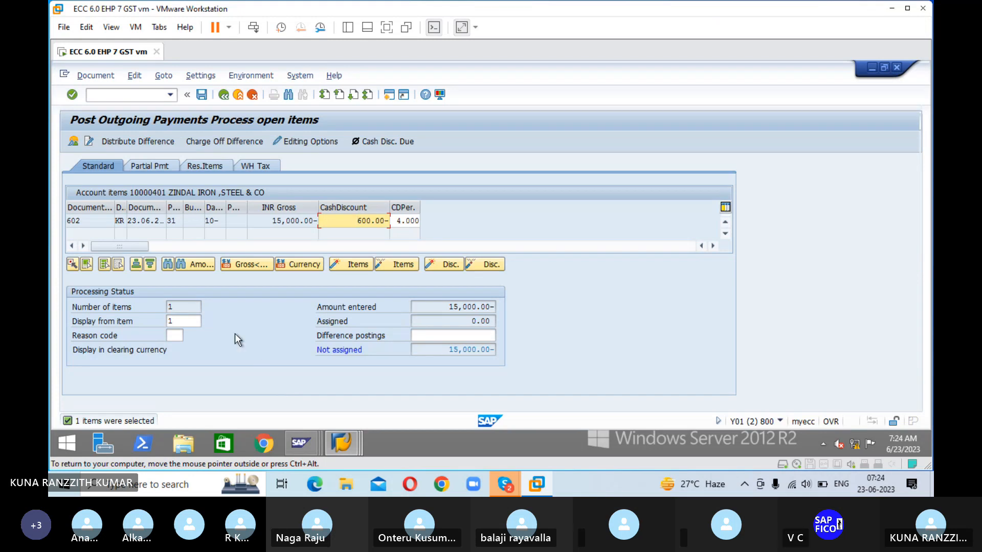
Step: Assign the vendor invoice's gross amount with its cash discount to the payment, and open the overview for charging off the difference
double_click(360, 221)
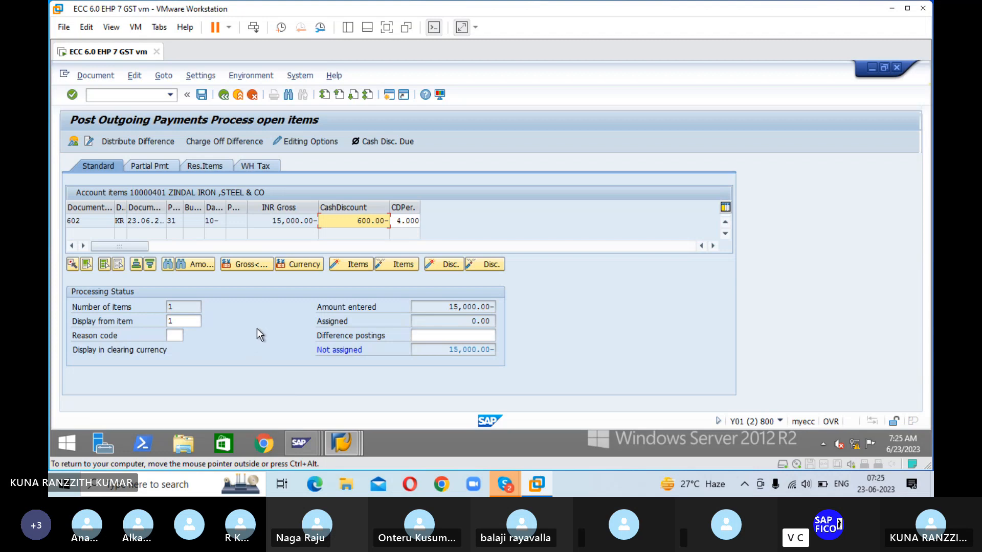
click(292, 220)
double_click(290, 220)
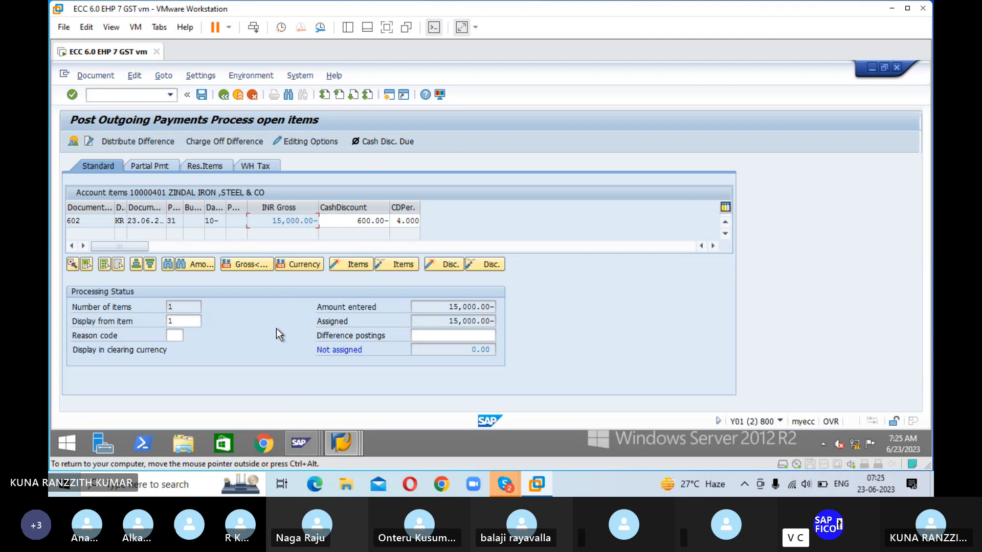
double_click(362, 221)
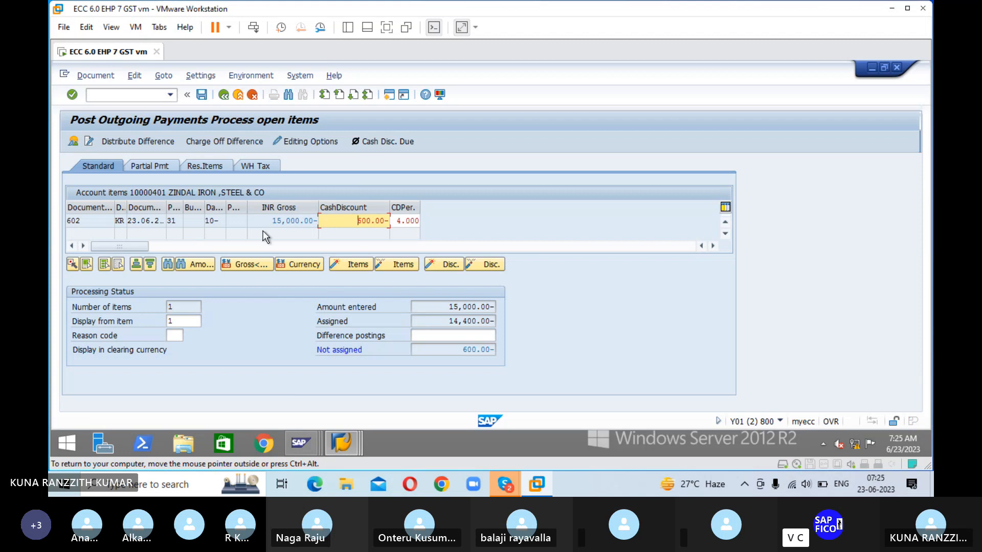
click(239, 143)
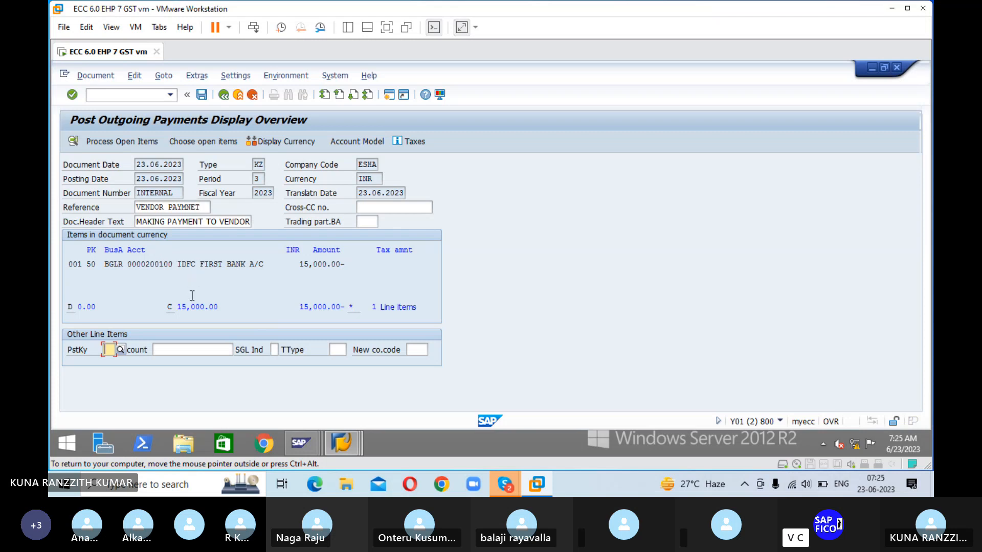
Step: Set the amount of the IDFC FIRST BANK A/C line item to 14400 INR and process the vendor's open items again
double_click(212, 262)
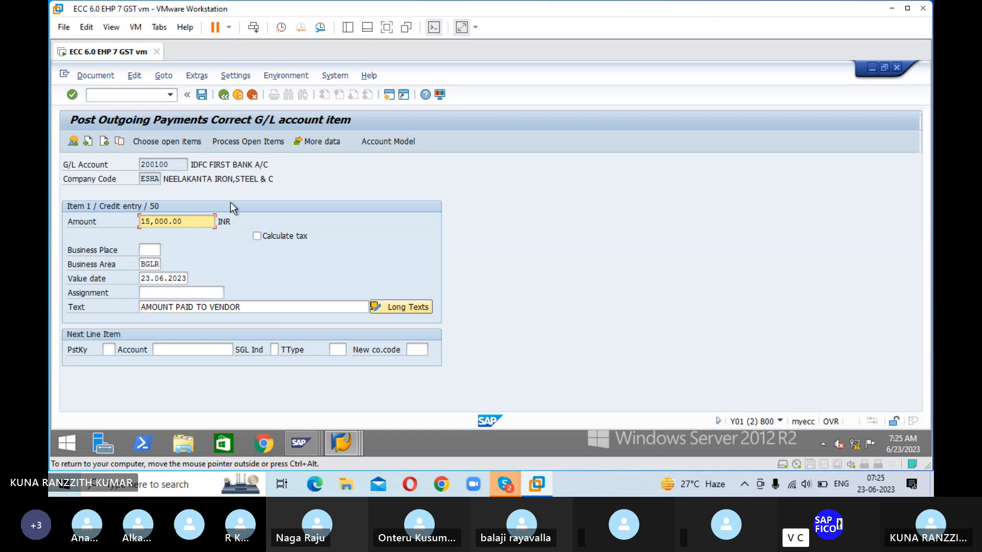
key(BackSpace)
key(BackSpace)
key(BackSpace)
key(BackSpace)
key(BackSpace)
key(BackSpace)
key(BackSpace)
key(BackSpace)
text(4.4)
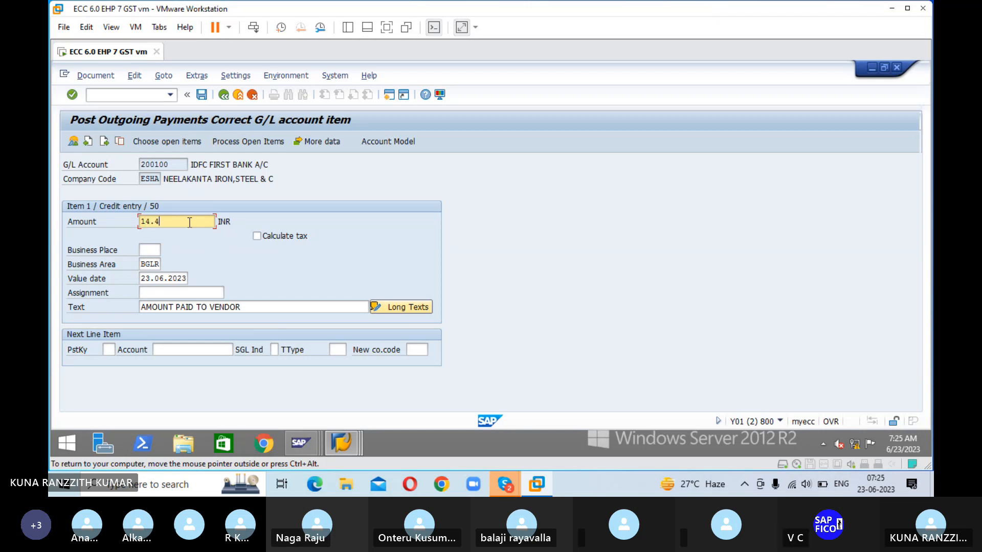
key(BackSpace)
key(BackSpace)
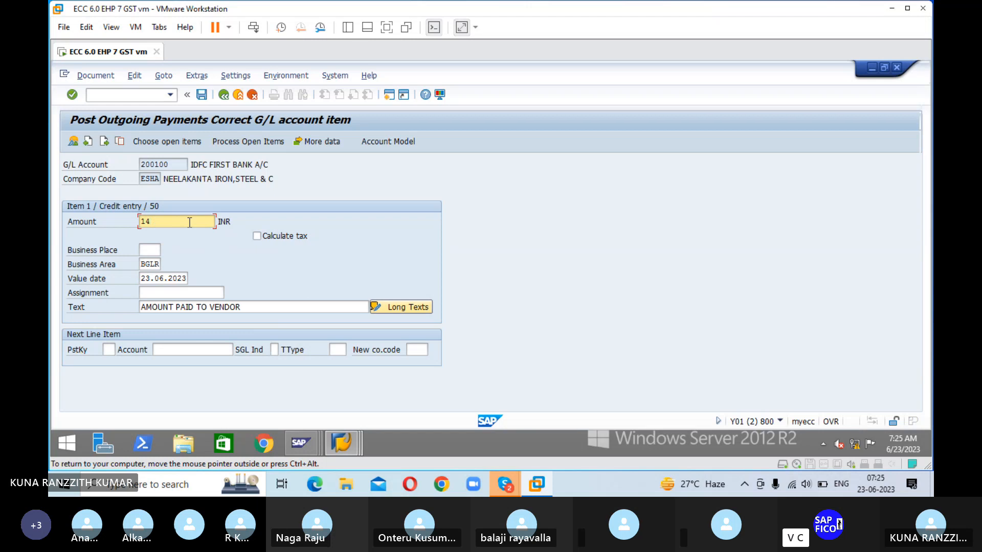
text(400)
key(Return)
click(256, 138)
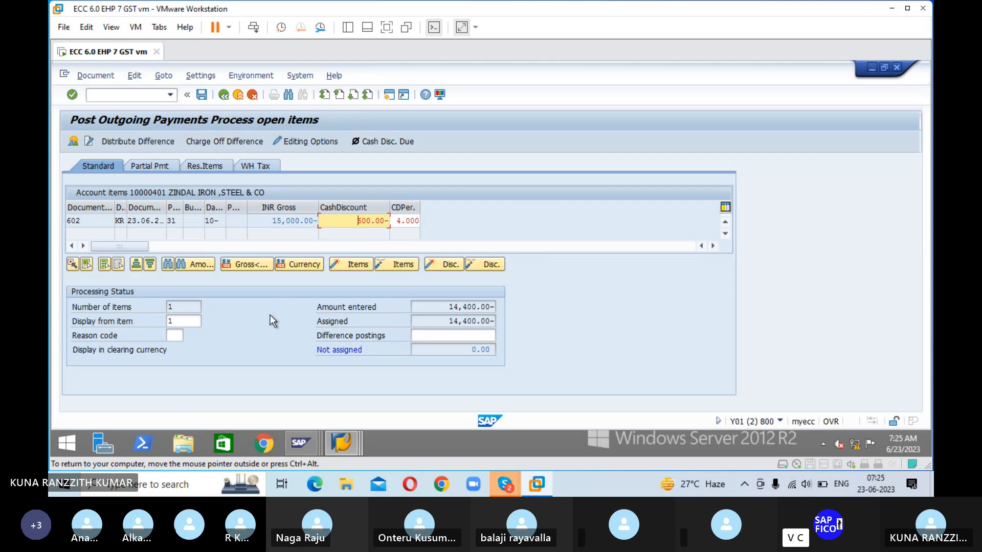
Step: Simulate the outgoing payment document, check its line items, and post it
click(86, 76)
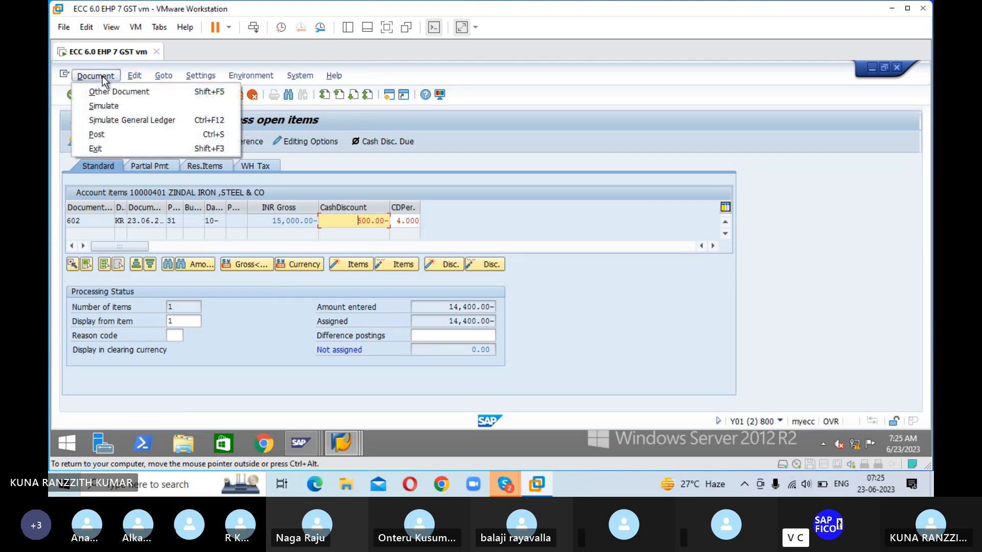
click(108, 106)
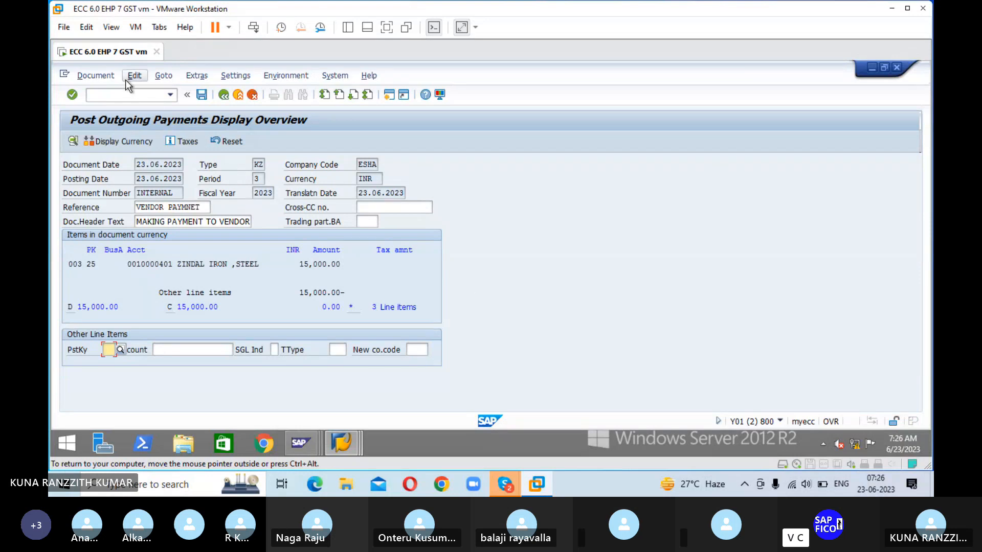
click(100, 78)
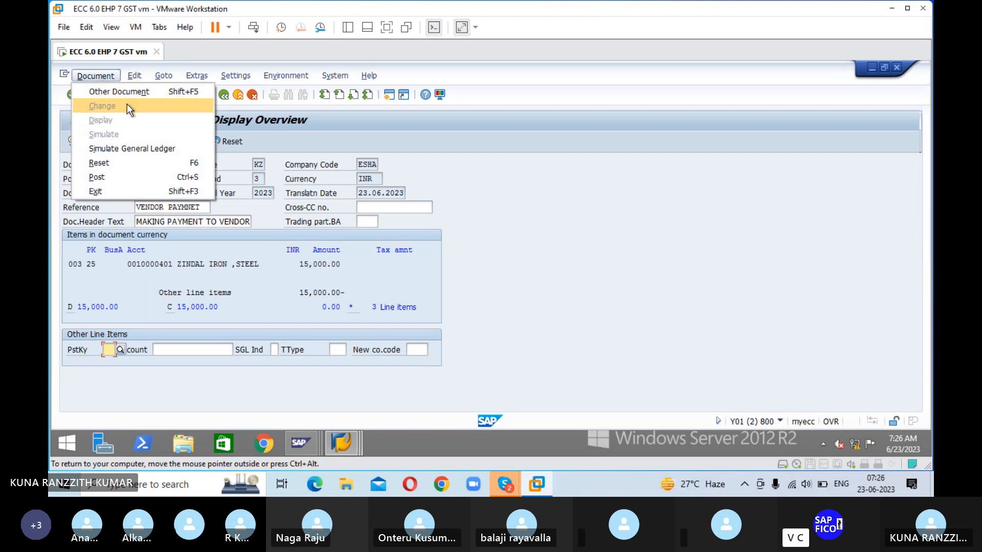
click(562, 214)
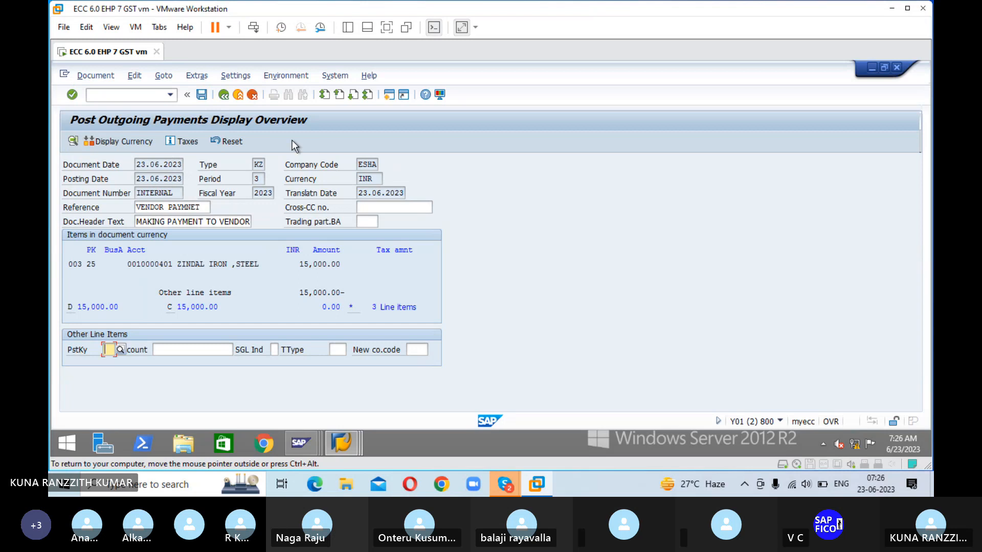
click(223, 96)
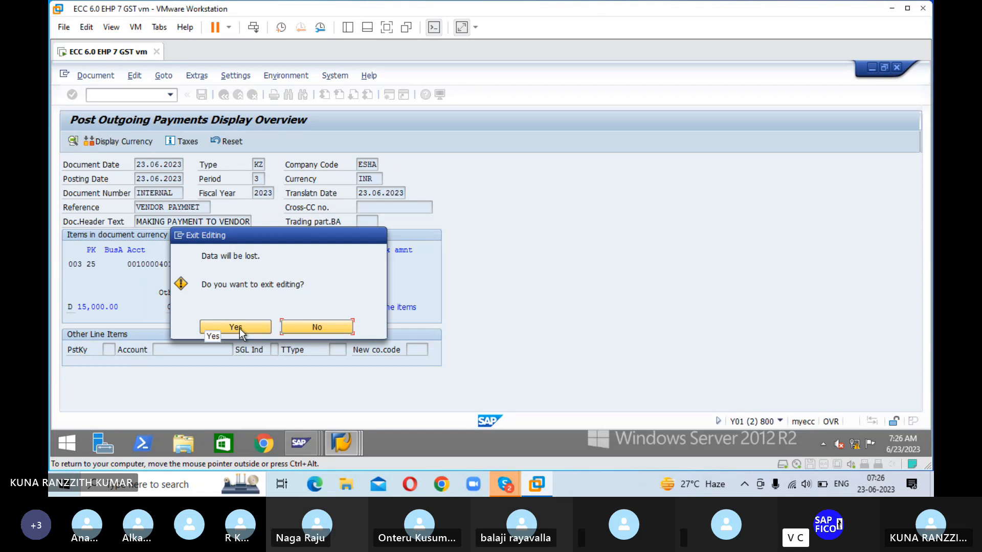
click(317, 326)
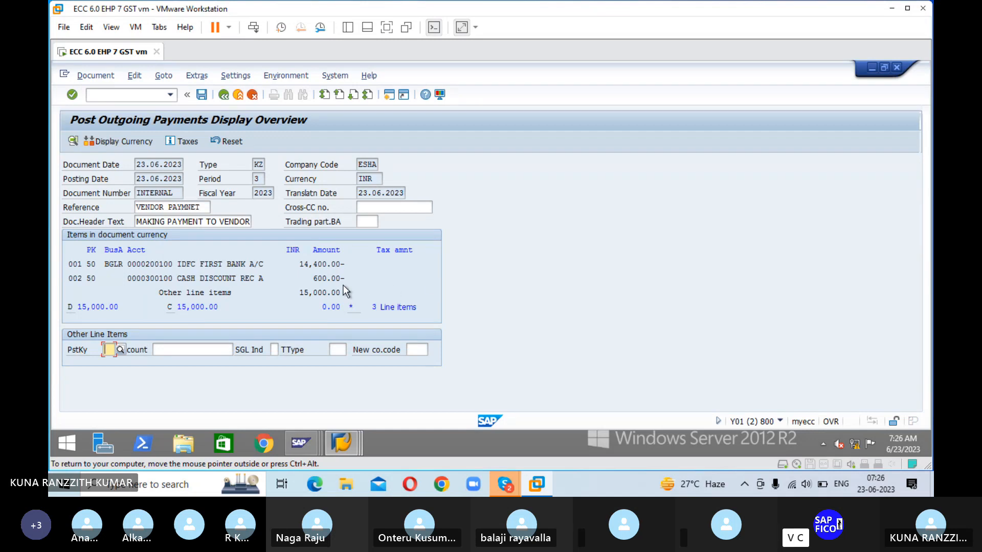
click(201, 95)
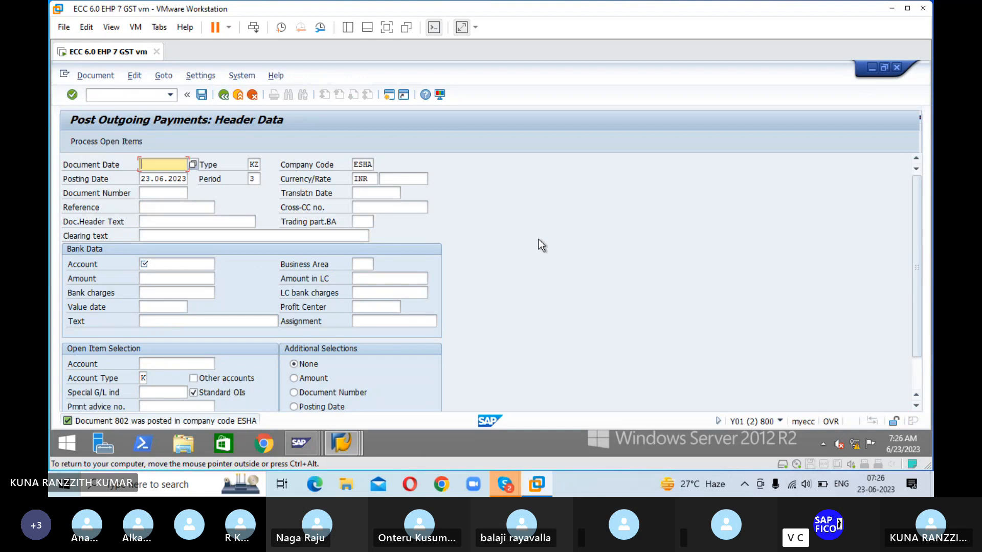
click(142, 96)
text(/N)
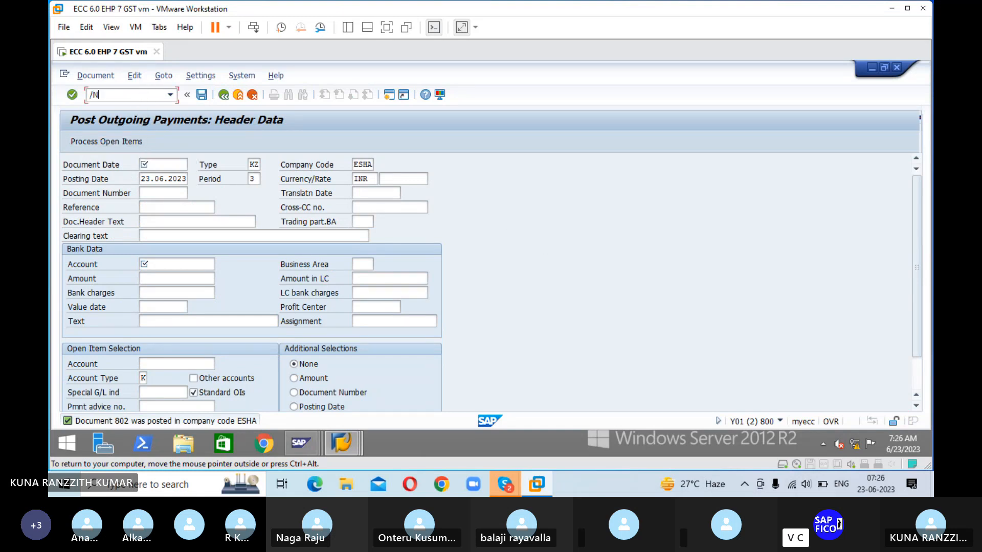
text(FBL1N)
key(BackSpace)
key(BackSpace)
key(BackSpace)
key(BackSpace)
key(BackSpace)
key(BackSpace)
key(BackSpace)
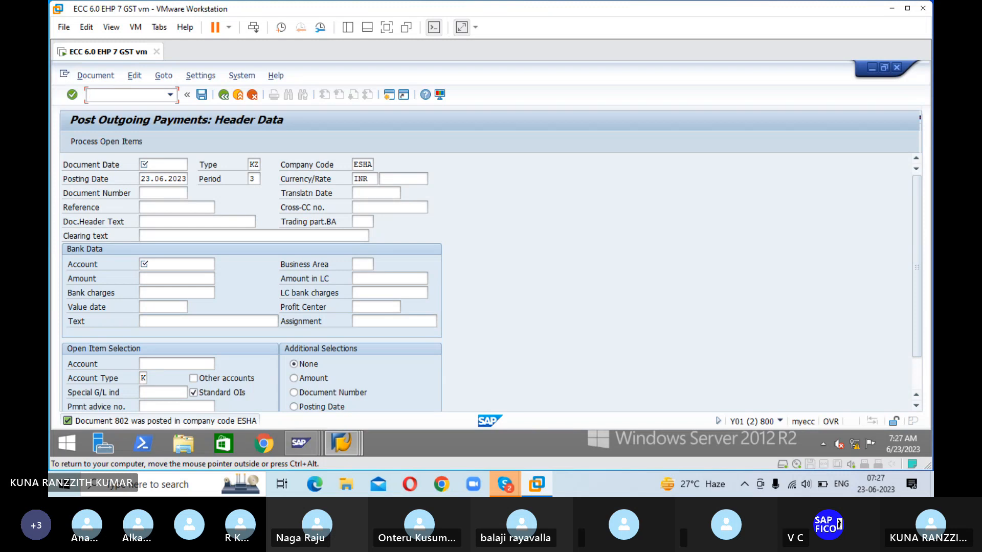
Step: Display the payment document just posted to examine its line items, and return to the outgoing payment header data
click(93, 77)
click(111, 119)
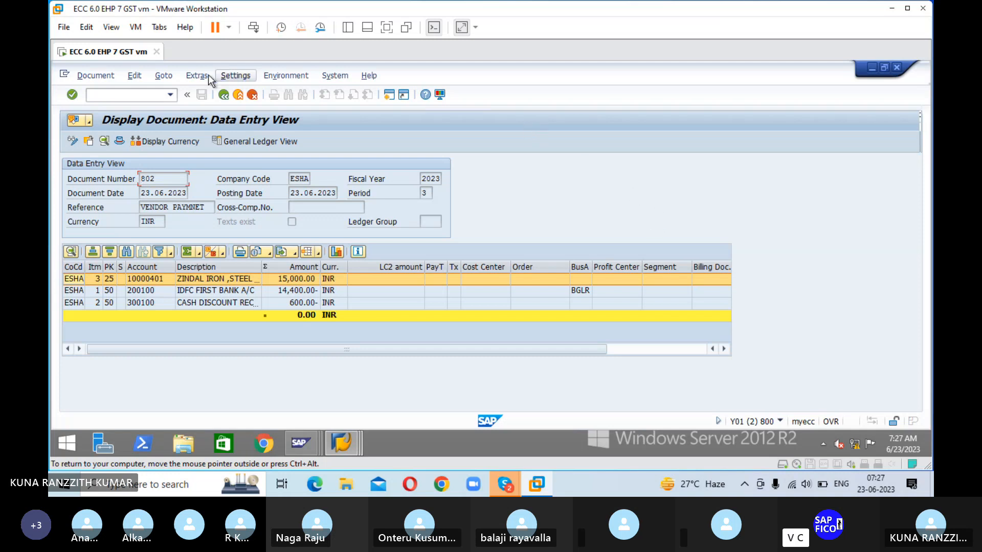
click(224, 95)
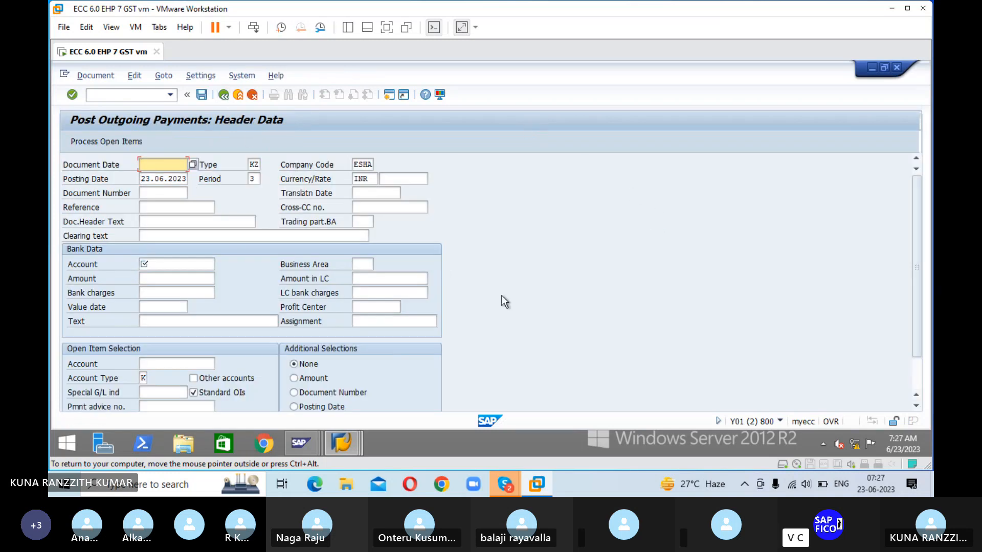